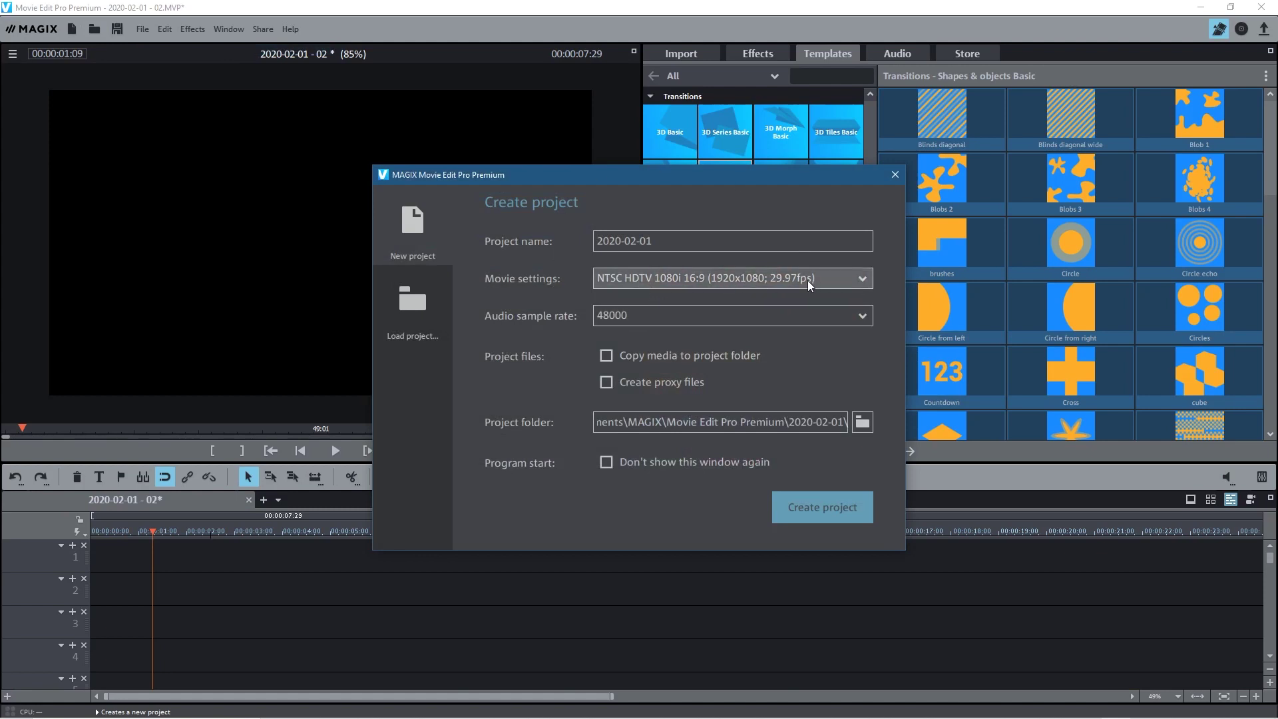
Step: Create the 2020-02-01 project with NTSC HDTV 1080i 16:9 settings, discarding the old project's changes, and place the seven slideshow images on track 1
{"action": "left_click", "coordinate": [809, 506]}
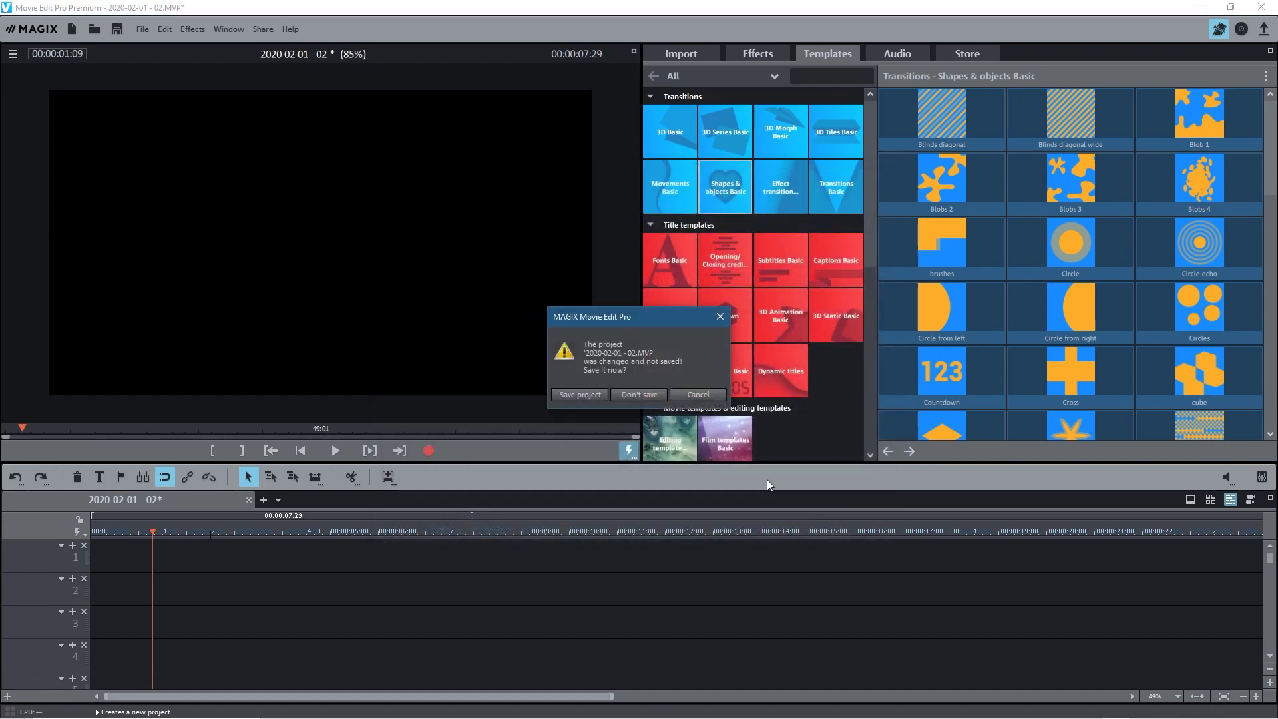
{"action": "left_click", "coordinate": [655, 397]}
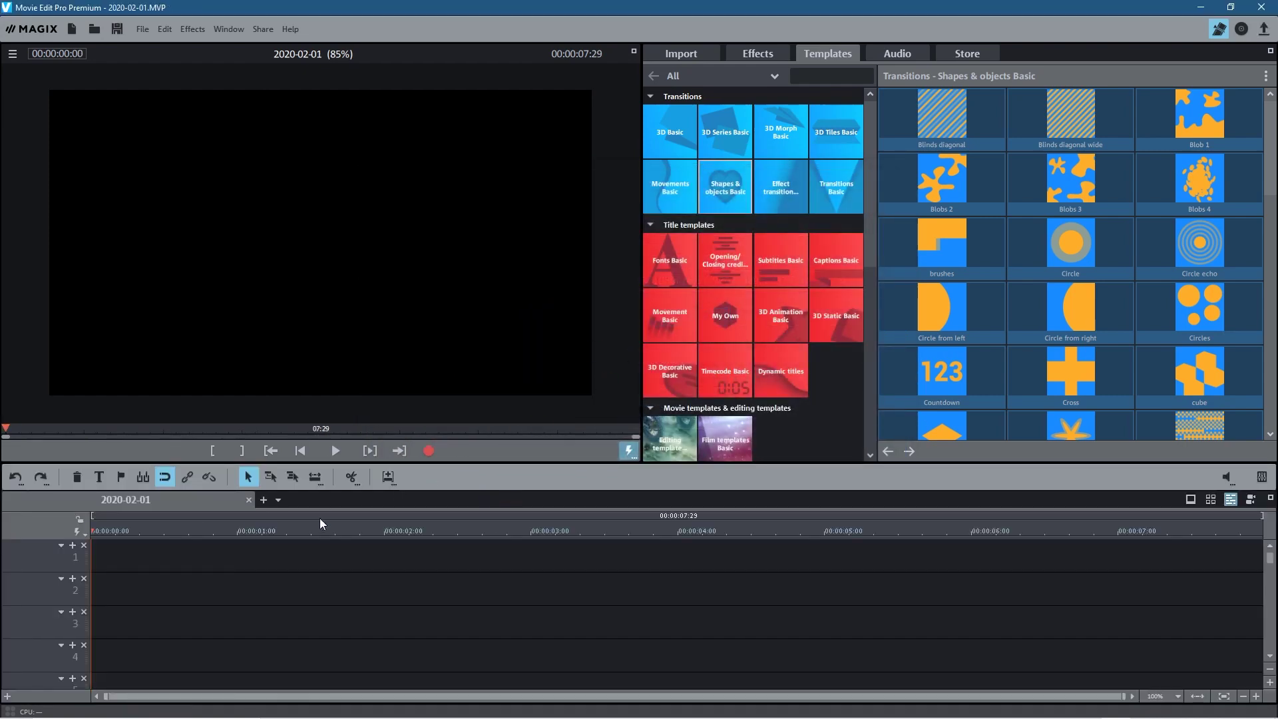
{"action": "left_click", "coordinate": [369, 707]}
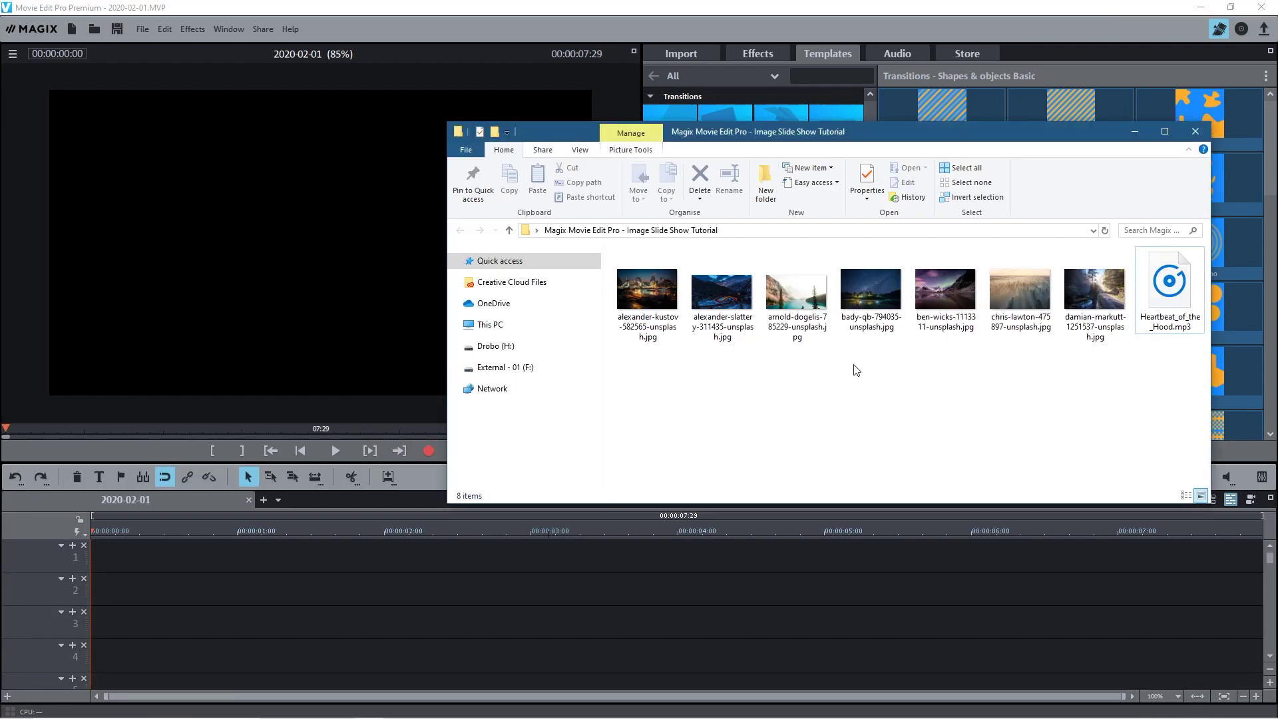
{"action": "left_click_drag", "start_coordinate": [1092, 346], "coordinate": [121, 566]}
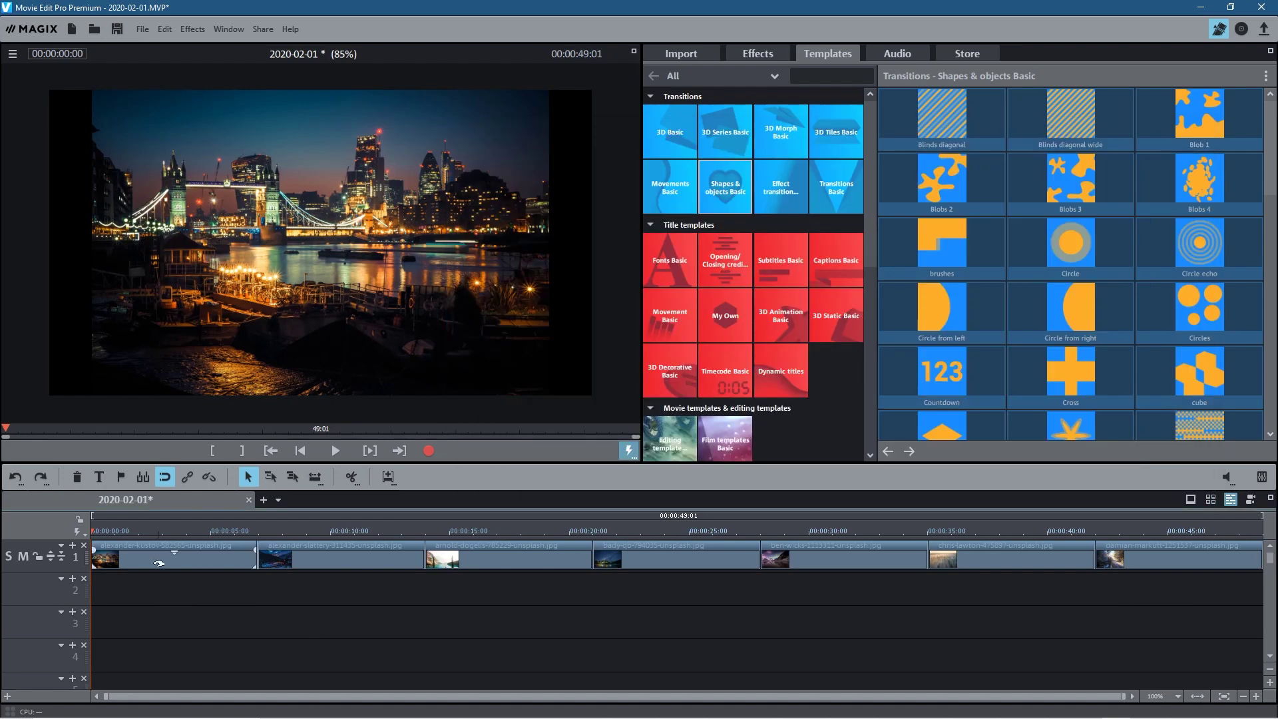
{"action": "left_click", "coordinate": [159, 563]}
{"action": "right_click", "coordinate": [160, 564]}
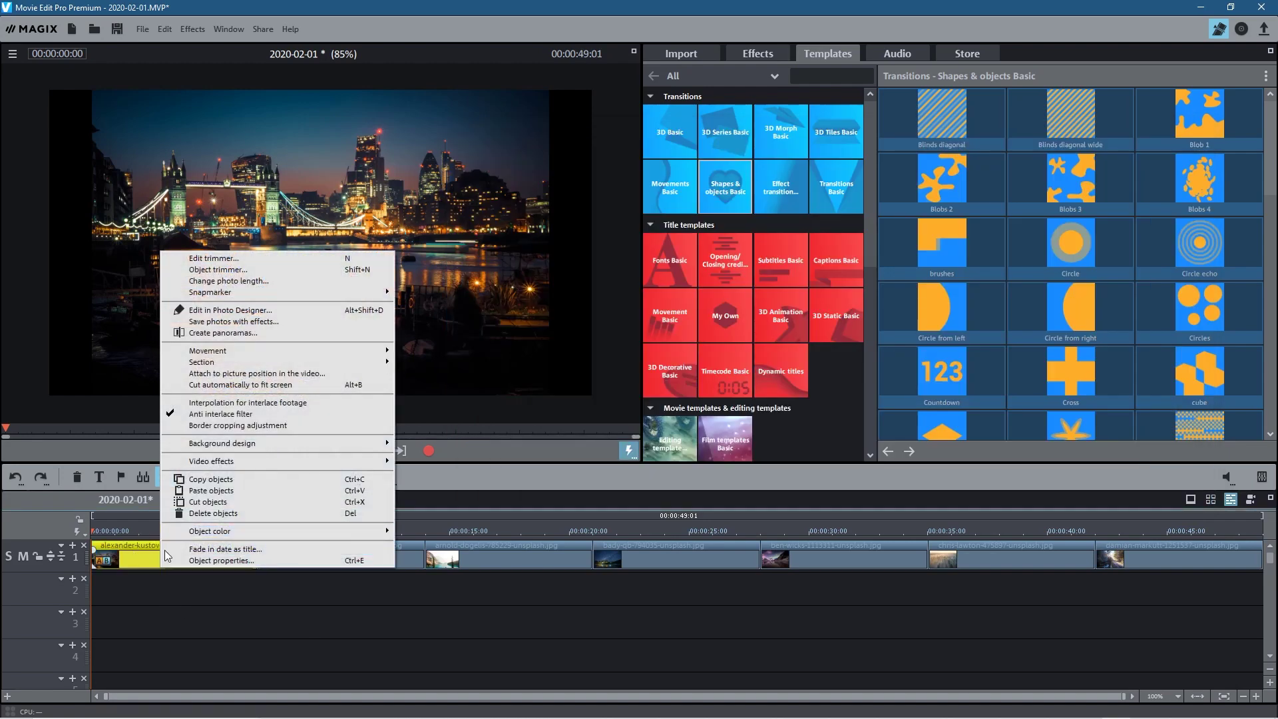
{"action": "left_click", "coordinate": [118, 561]}
{"action": "right_click", "coordinate": [144, 556]}
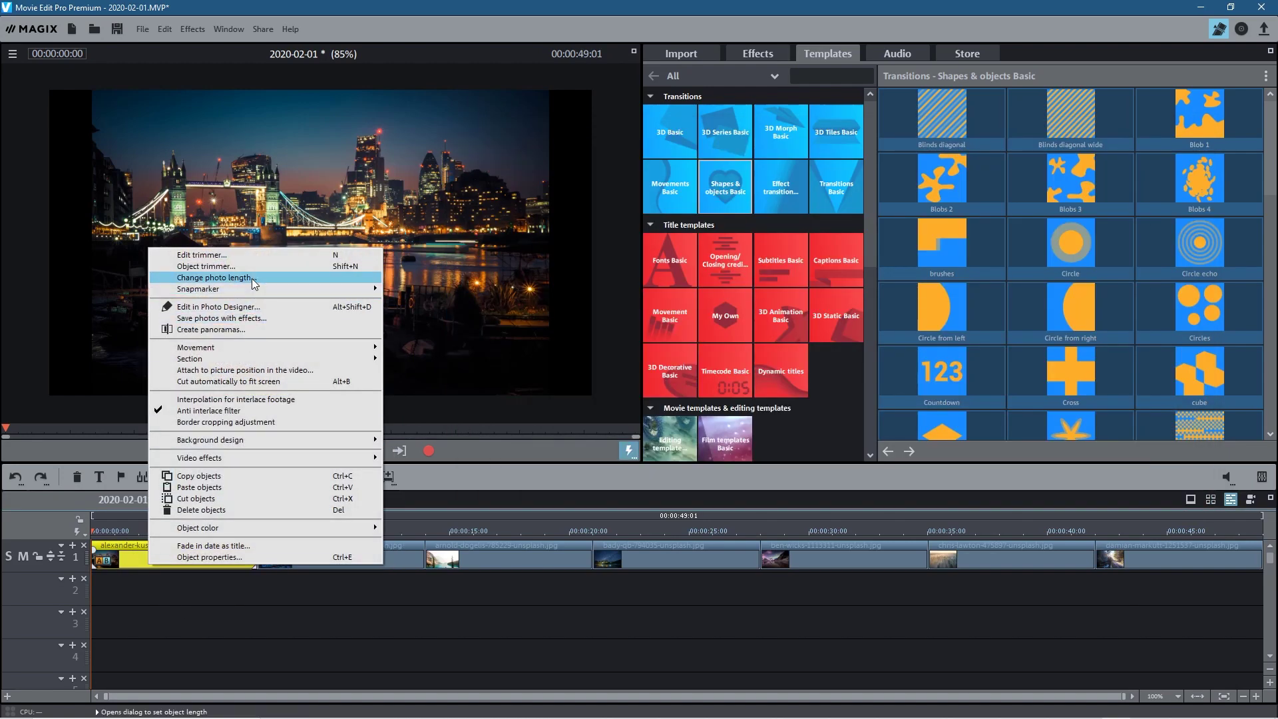
{"action": "left_click", "coordinate": [300, 281]}
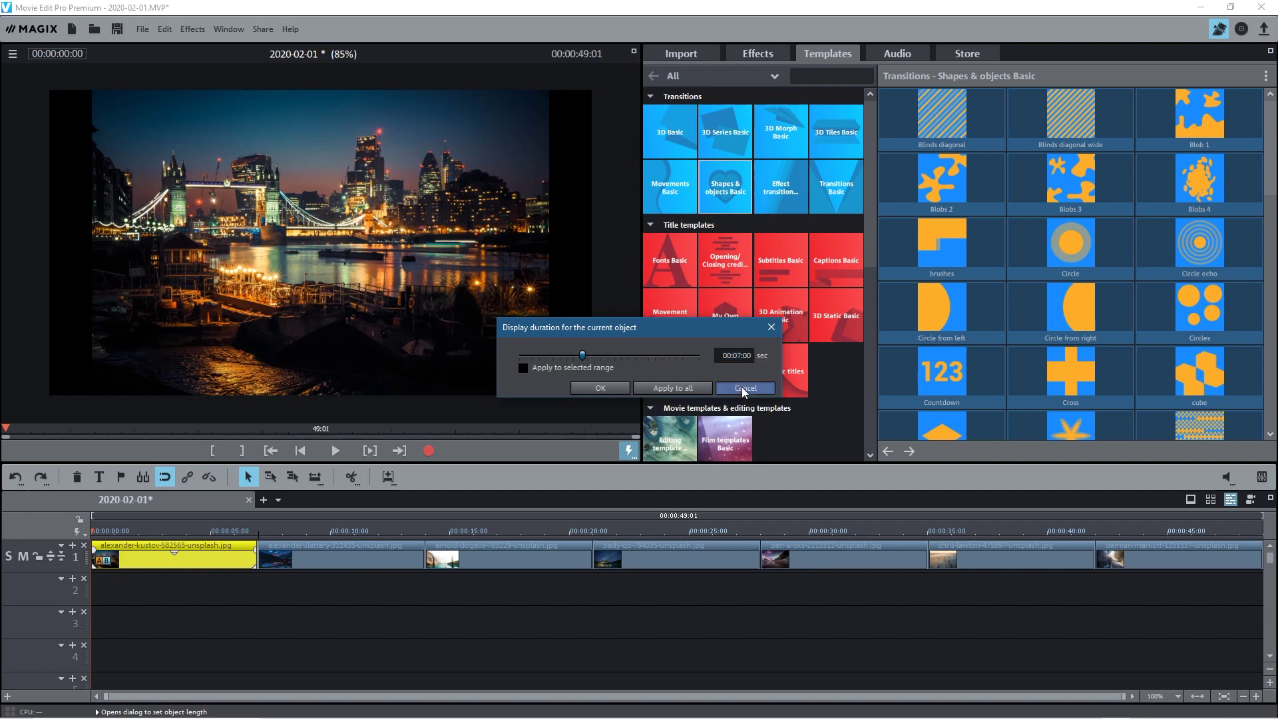
{"action": "left_click", "coordinate": [744, 389]}
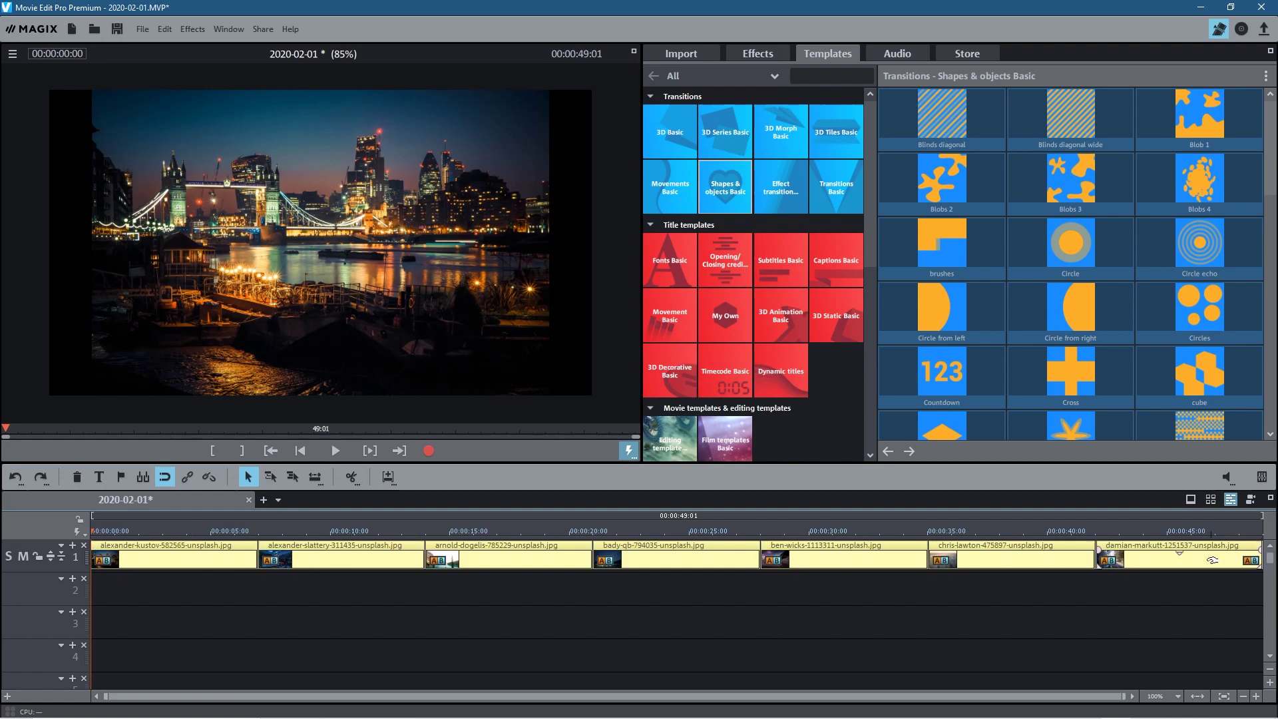
Step: Change the photo length of all seven timeline images to 5 seconds, then deselect them
{"action": "left_click", "coordinate": [1071, 634]}
{"action": "left_click_drag", "start_coordinate": [1196, 619], "coordinate": [148, 550]}
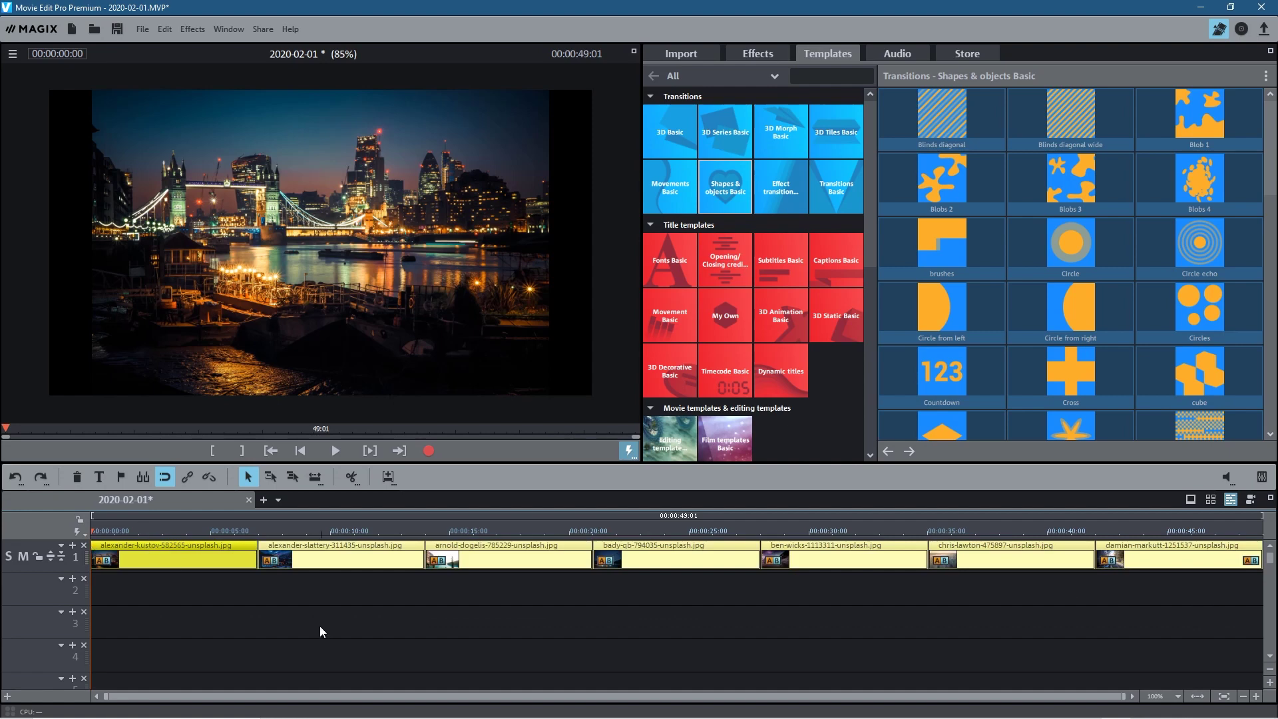
{"action": "right_click", "coordinate": [186, 556]}
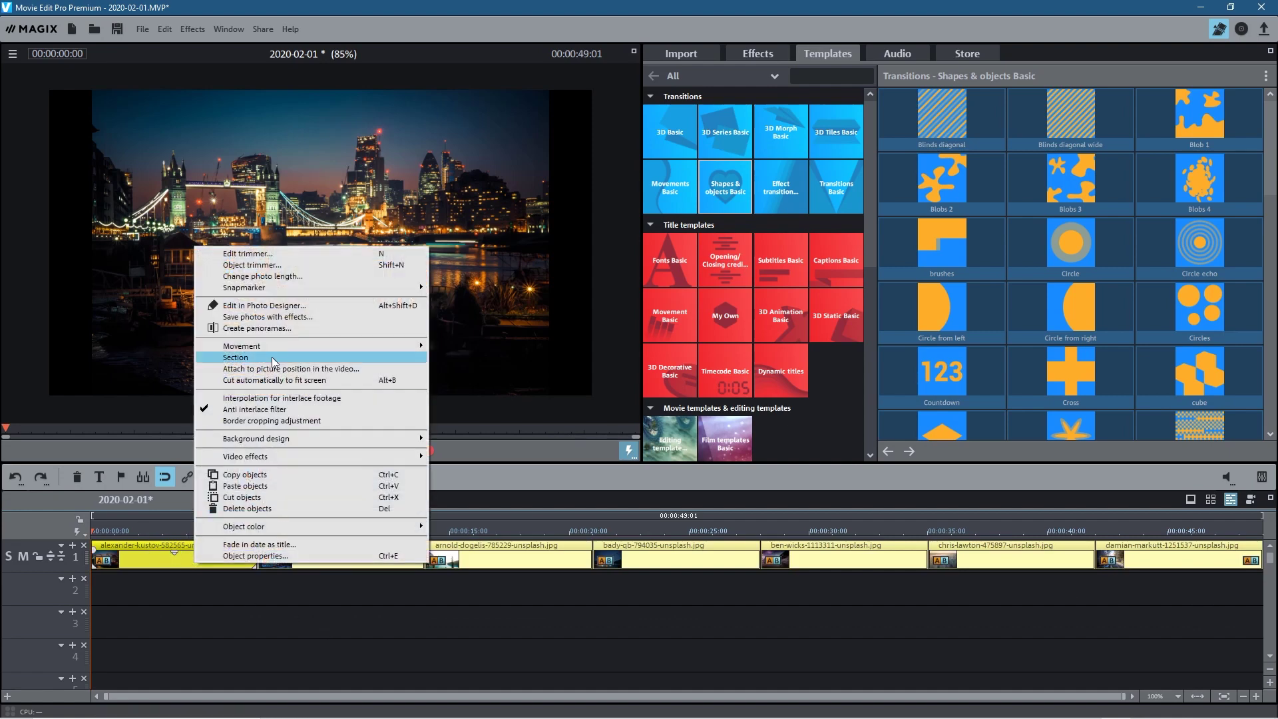
{"action": "left_click", "coordinate": [267, 278]}
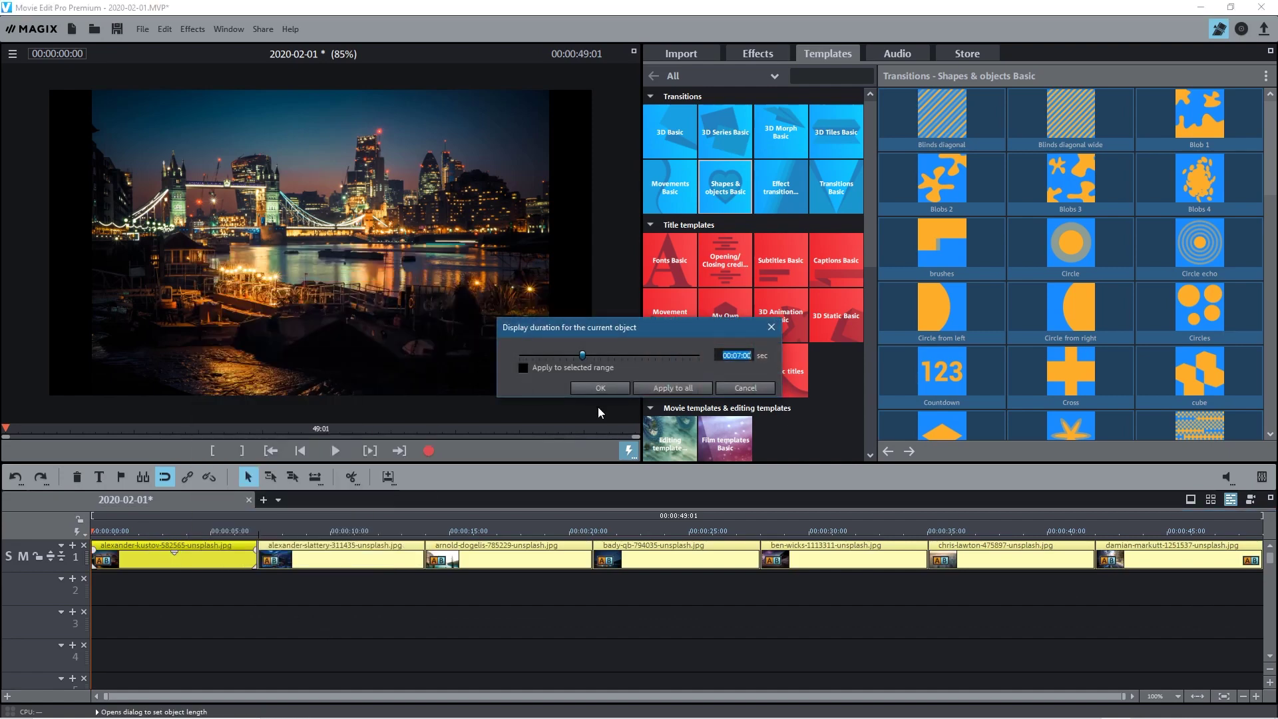
{"action": "type", "text": "05"}
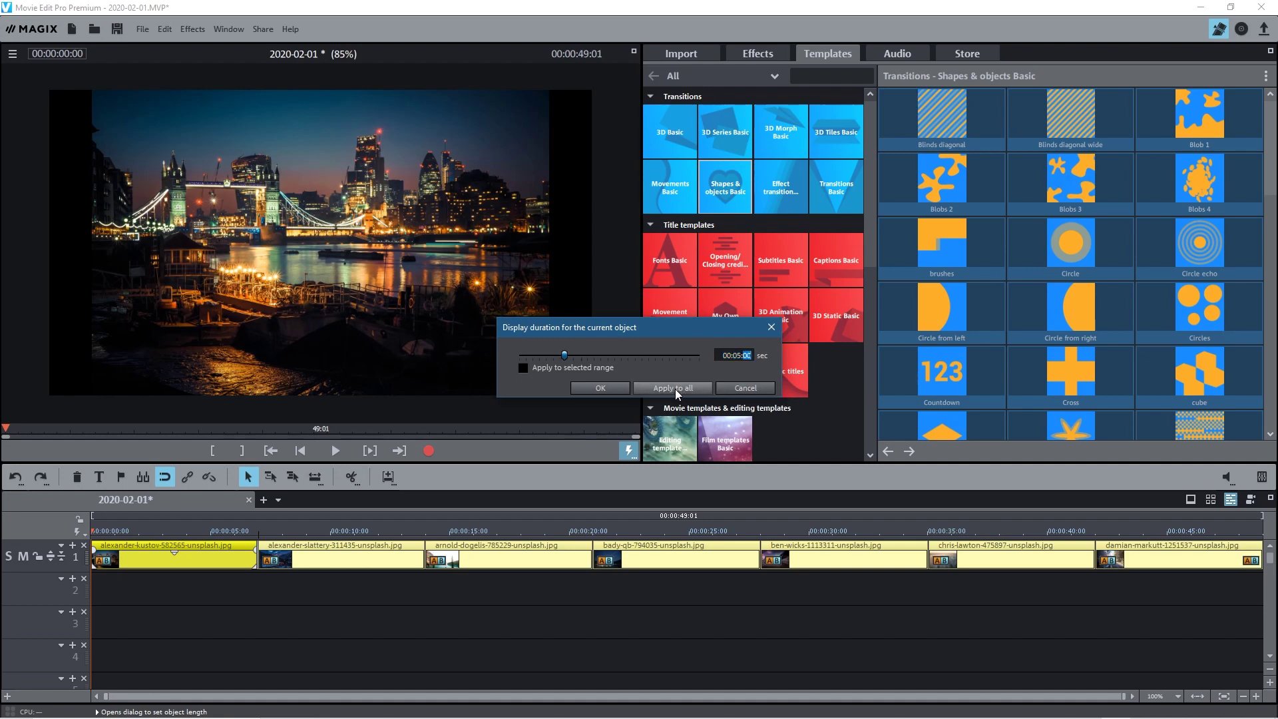
{"action": "left_click", "coordinate": [684, 389]}
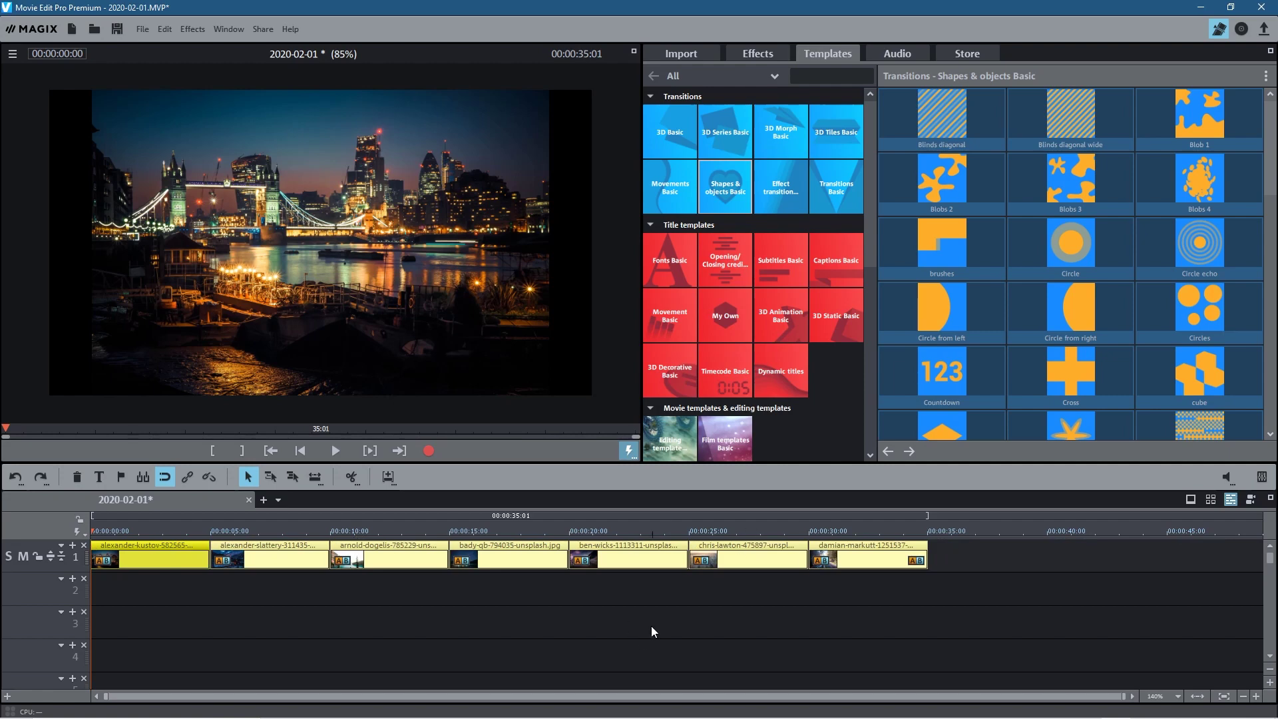
{"action": "left_click", "coordinate": [384, 612]}
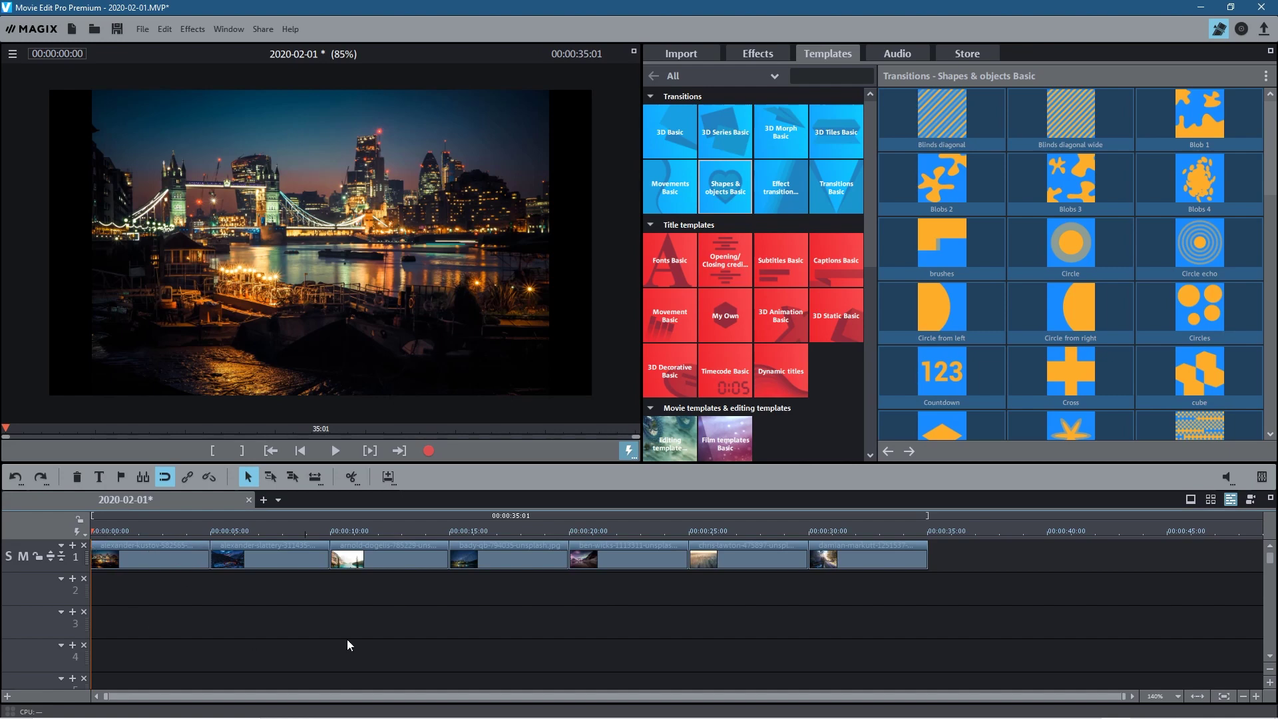
Step: Use Size/Position to scale the first image, the night bridge, to zoom 120 and shift it to about left -11, top -103
{"action": "left_click_drag", "start_coordinate": [1016, 613], "coordinate": [285, 625]}
{"action": "left_click", "coordinate": [152, 558]}
{"action": "left_click", "coordinate": [160, 531]}
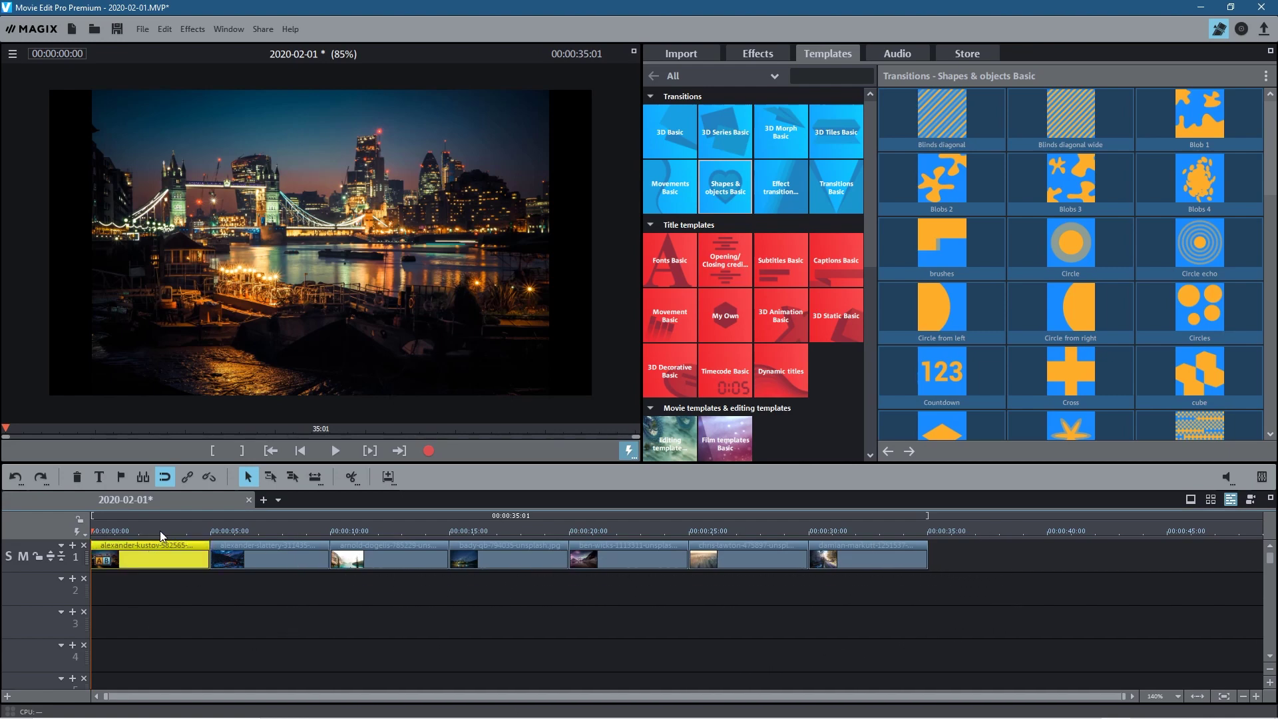
{"action": "left_click", "coordinate": [319, 141]}
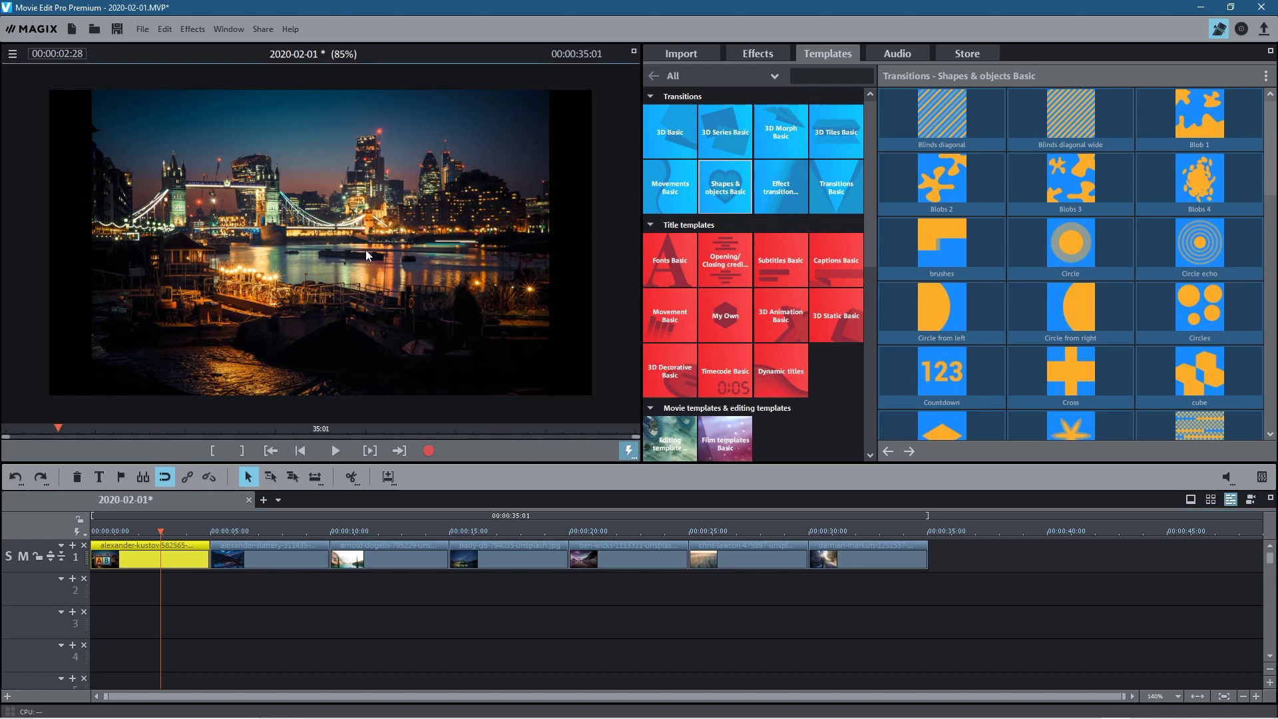
{"action": "scroll", "coordinate": [369, 247], "scroll_direction": "up", "scroll_amount": 2}
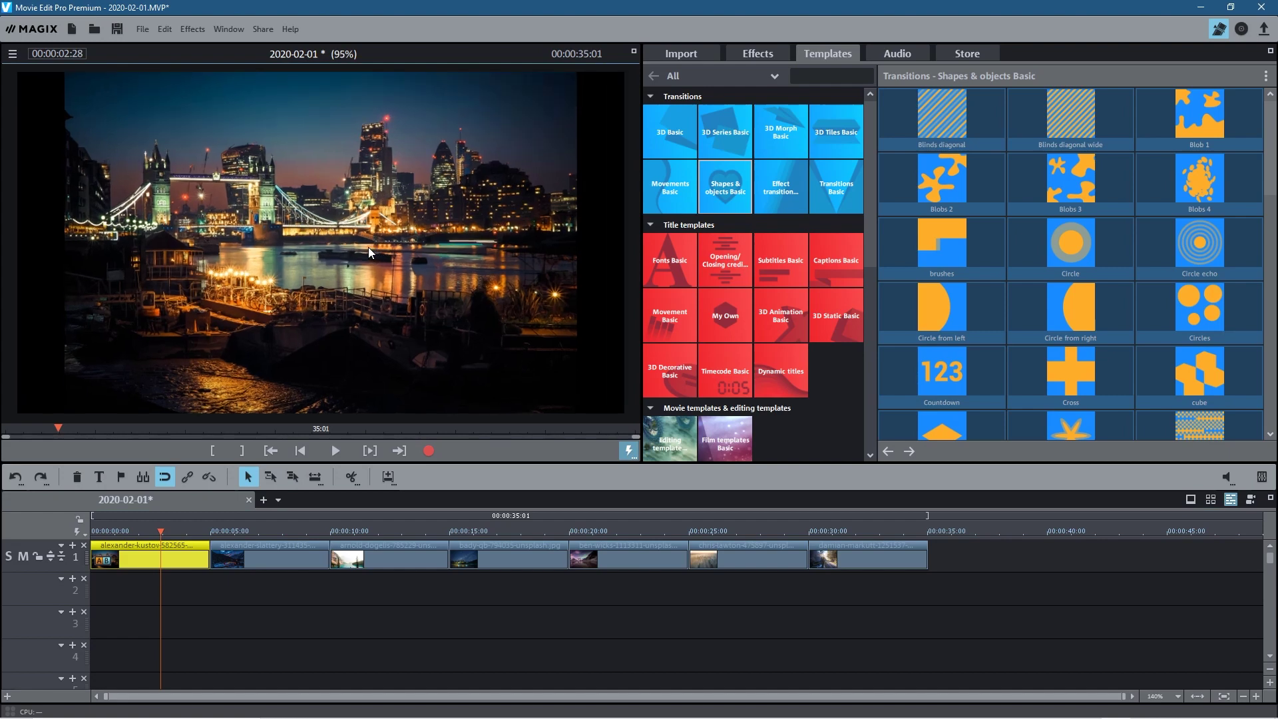
{"action": "scroll", "coordinate": [369, 246], "scroll_direction": "down", "scroll_amount": 2}
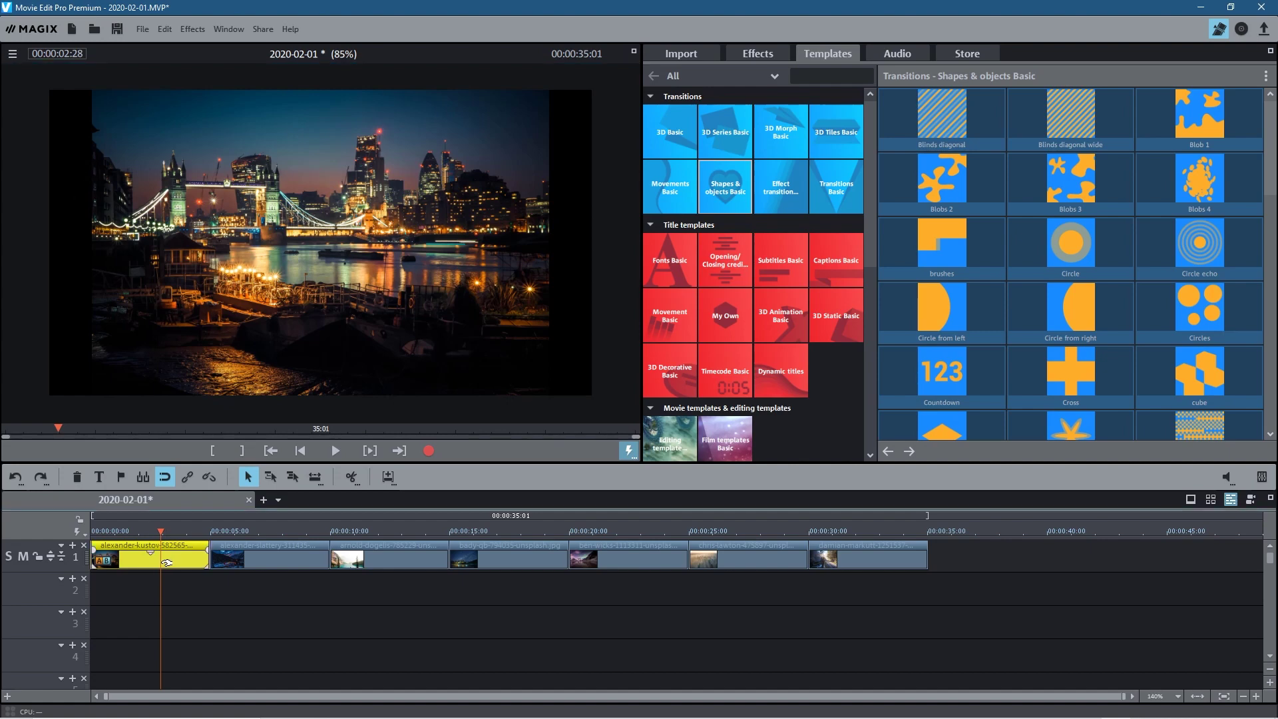
{"action": "left_click", "coordinate": [757, 53]}
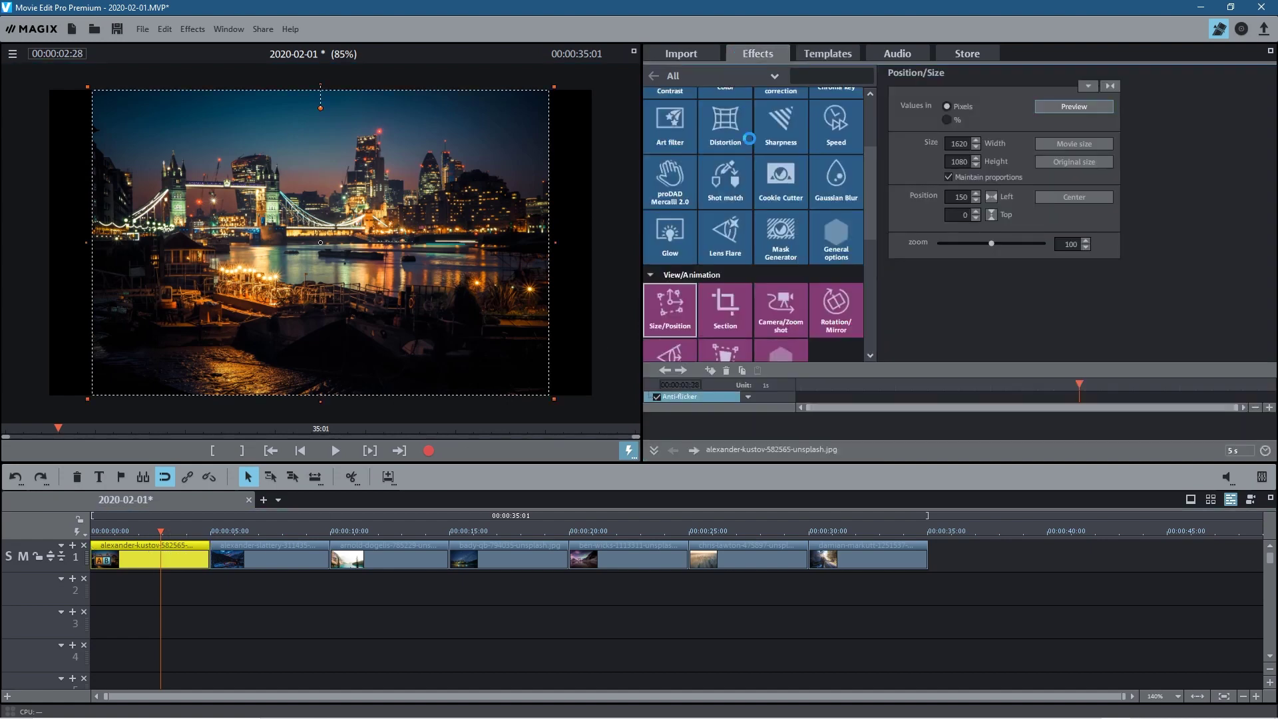
{"action": "left_click", "coordinate": [673, 308]}
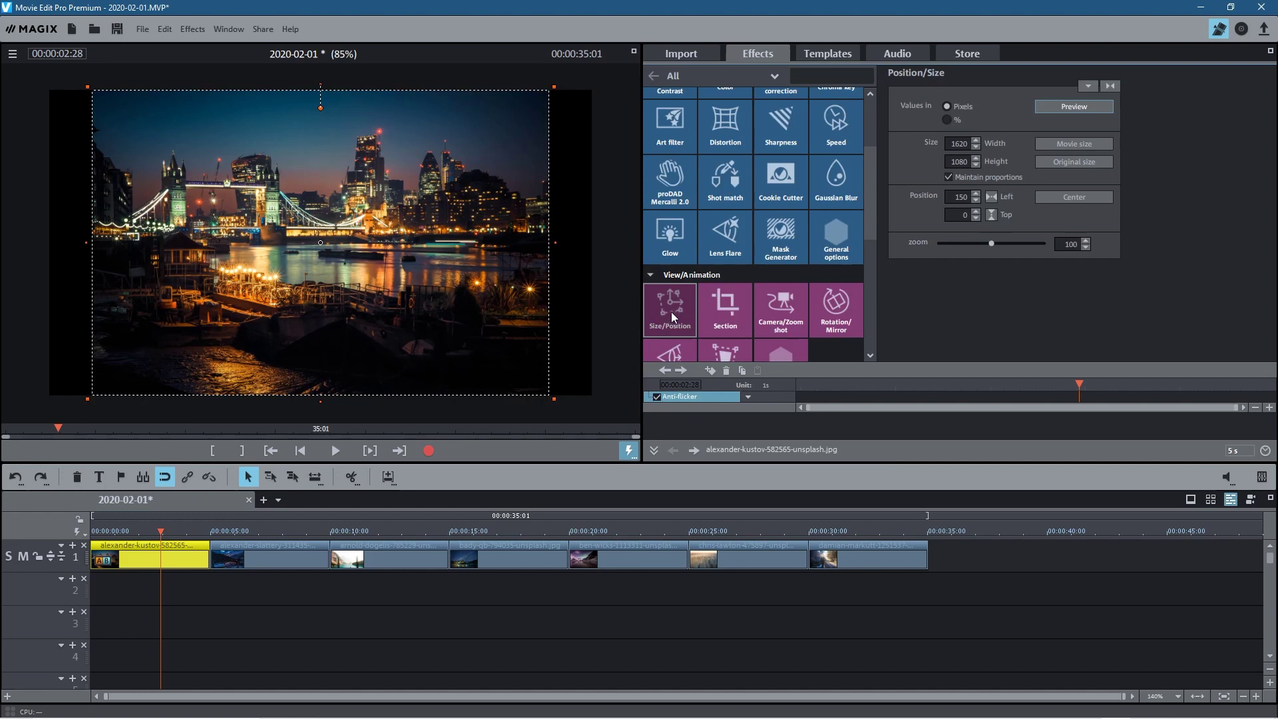
{"action": "left_click_drag", "start_coordinate": [994, 244], "coordinate": [1001, 246]}
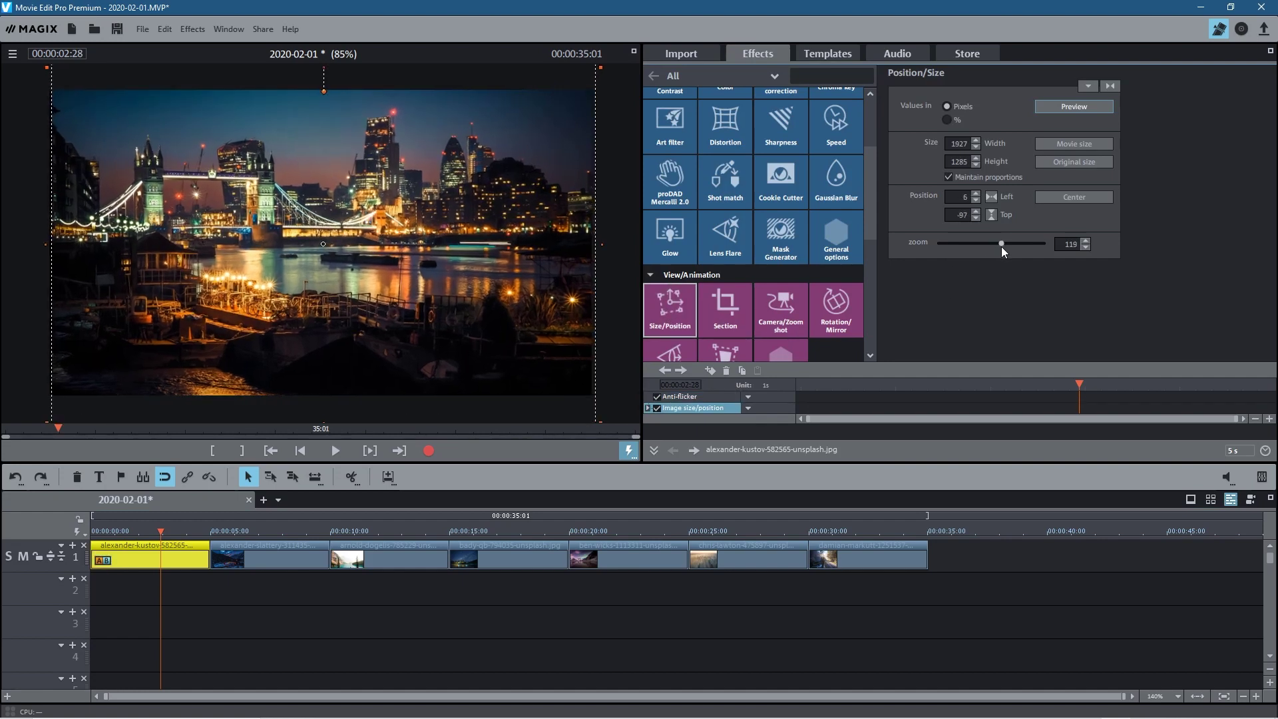
{"action": "left_click", "coordinate": [1086, 241]}
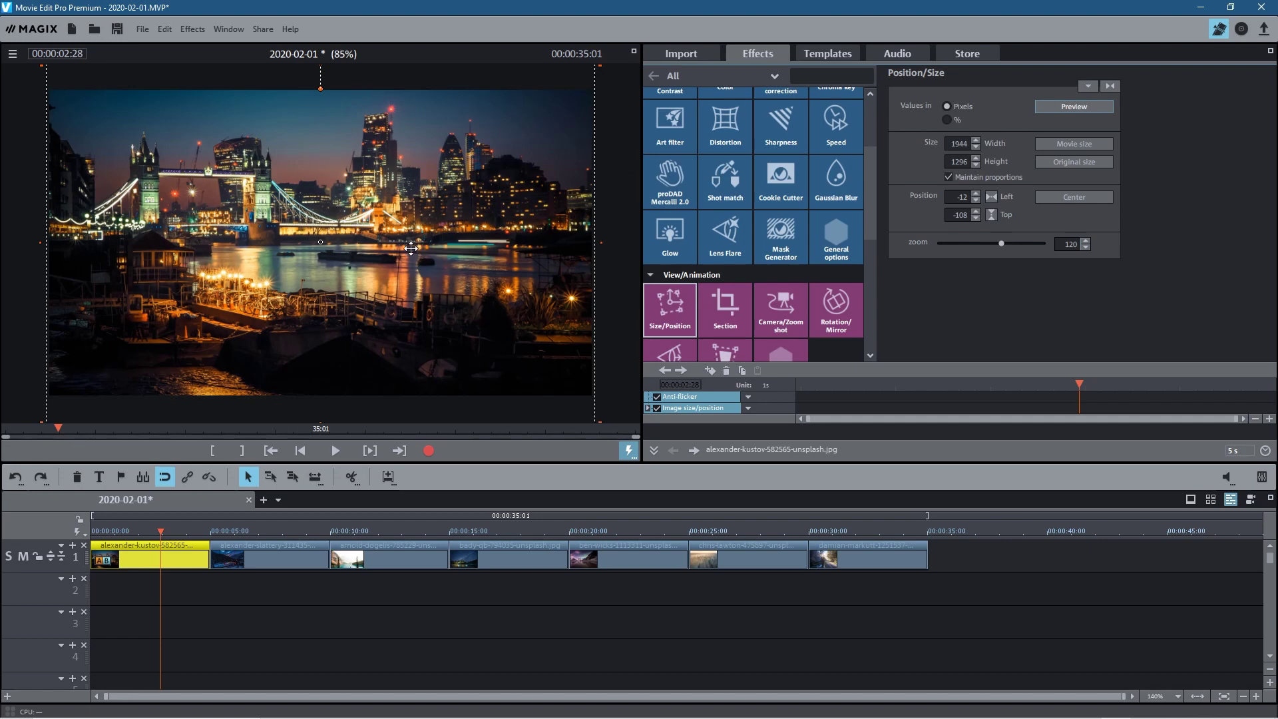
{"action": "mouse_move", "coordinate": [350, 246]}
{"action": "left_mouse_down"}
{"action": "mouse_move", "coordinate": [350, 83]}
{"action": "mouse_move", "coordinate": [348, 264]}
{"action": "left_mouse_up"}
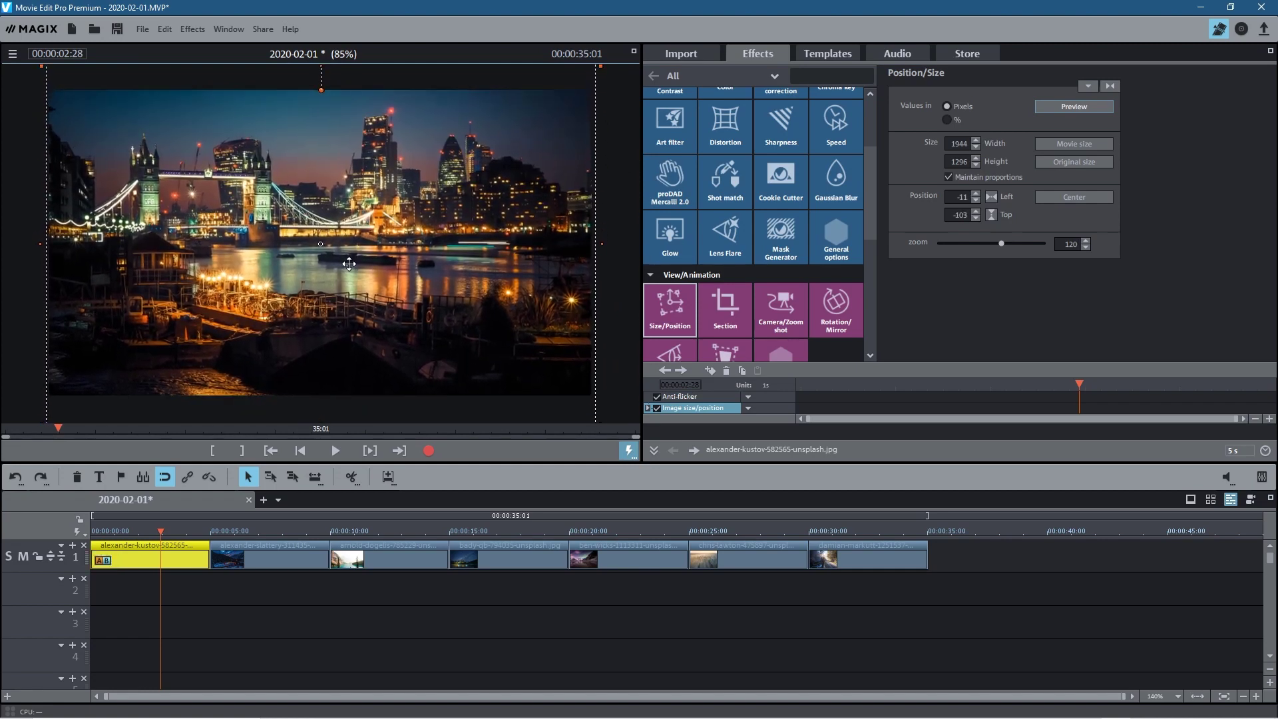
Step: Scale the second image, the snowy winding road, to zoom 103 and shift it to about left -31, top -16
{"action": "left_click", "coordinate": [275, 532]}
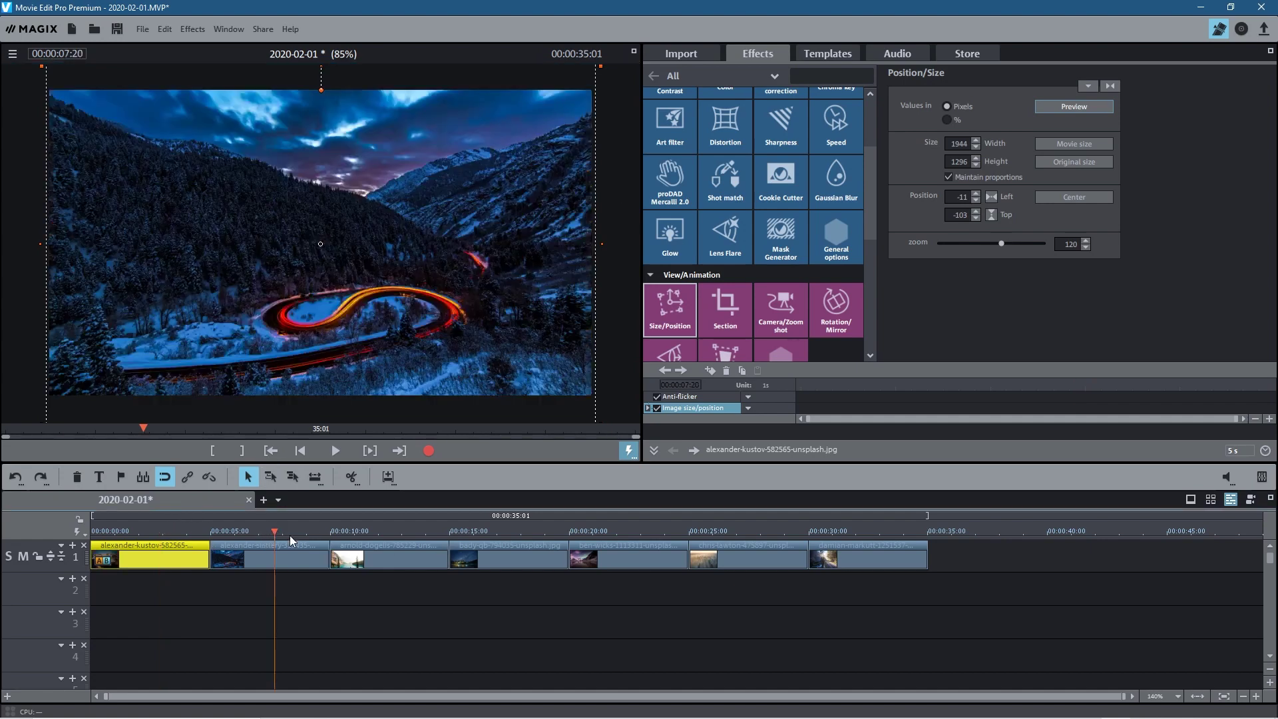
{"action": "left_click", "coordinate": [280, 557]}
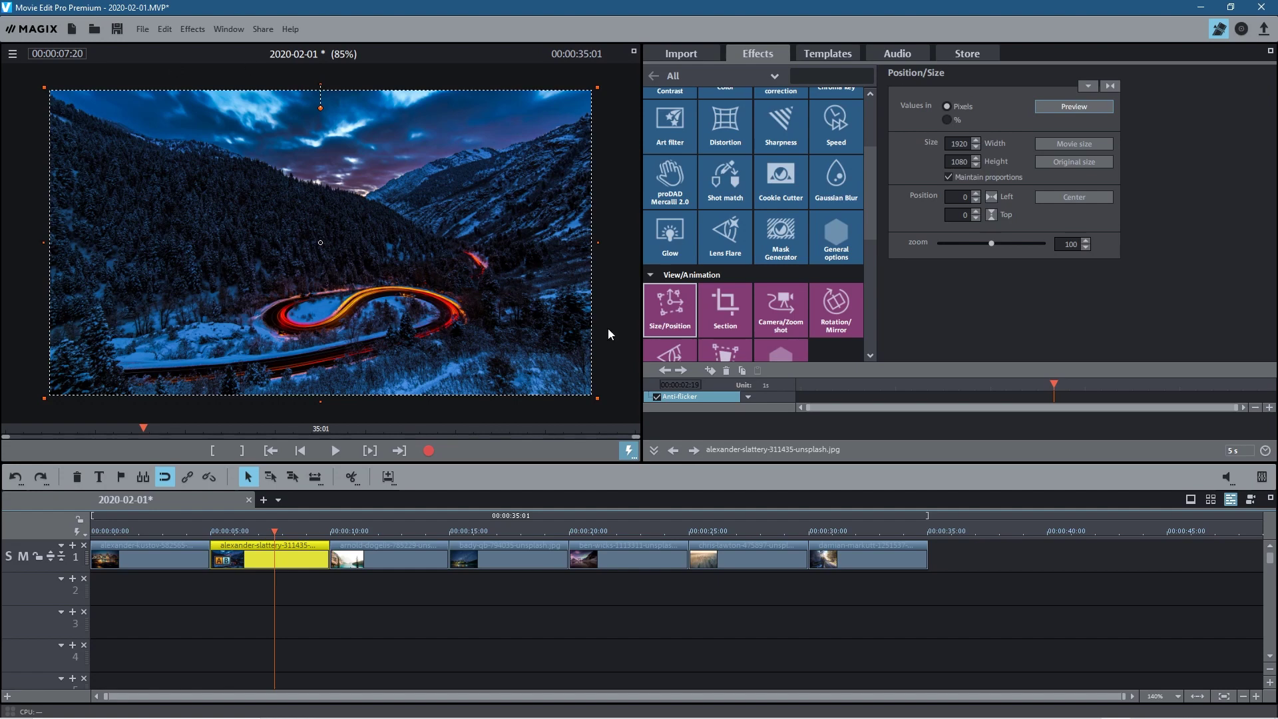
{"action": "left_click", "coordinate": [1088, 241]}
{"action": "left_click", "coordinate": [1088, 240]}
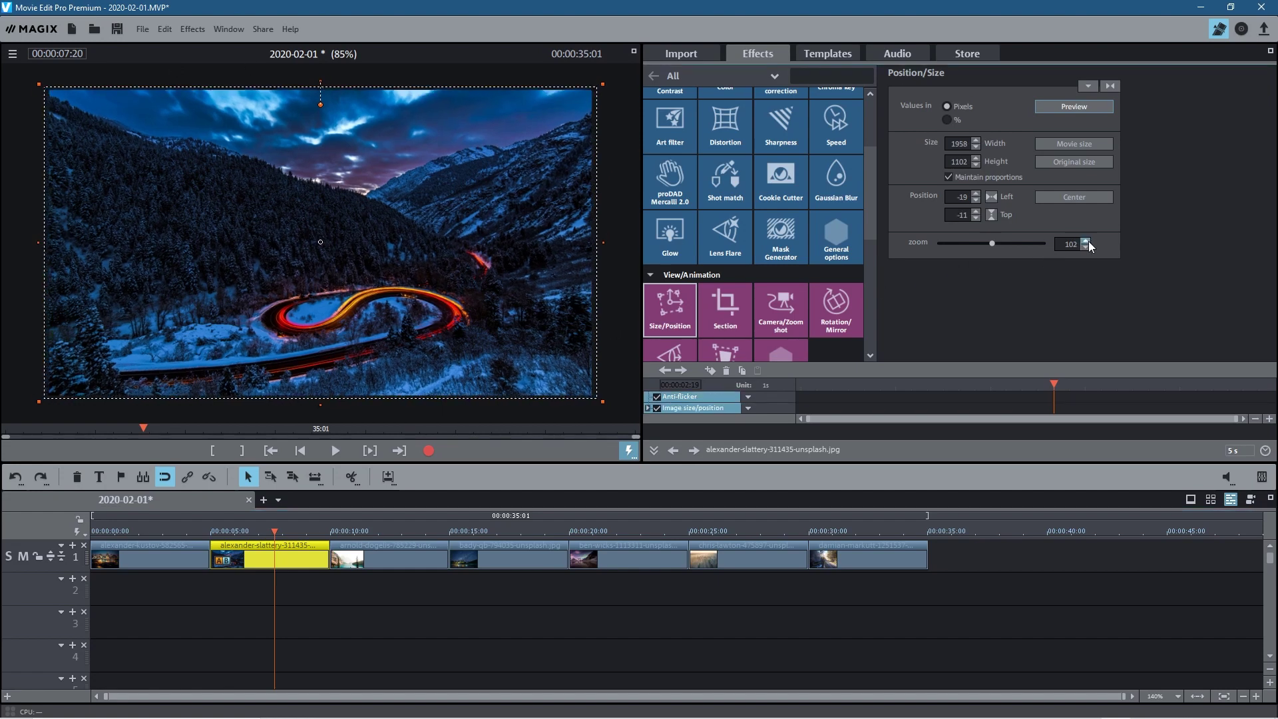
{"action": "left_click", "coordinate": [1088, 241]}
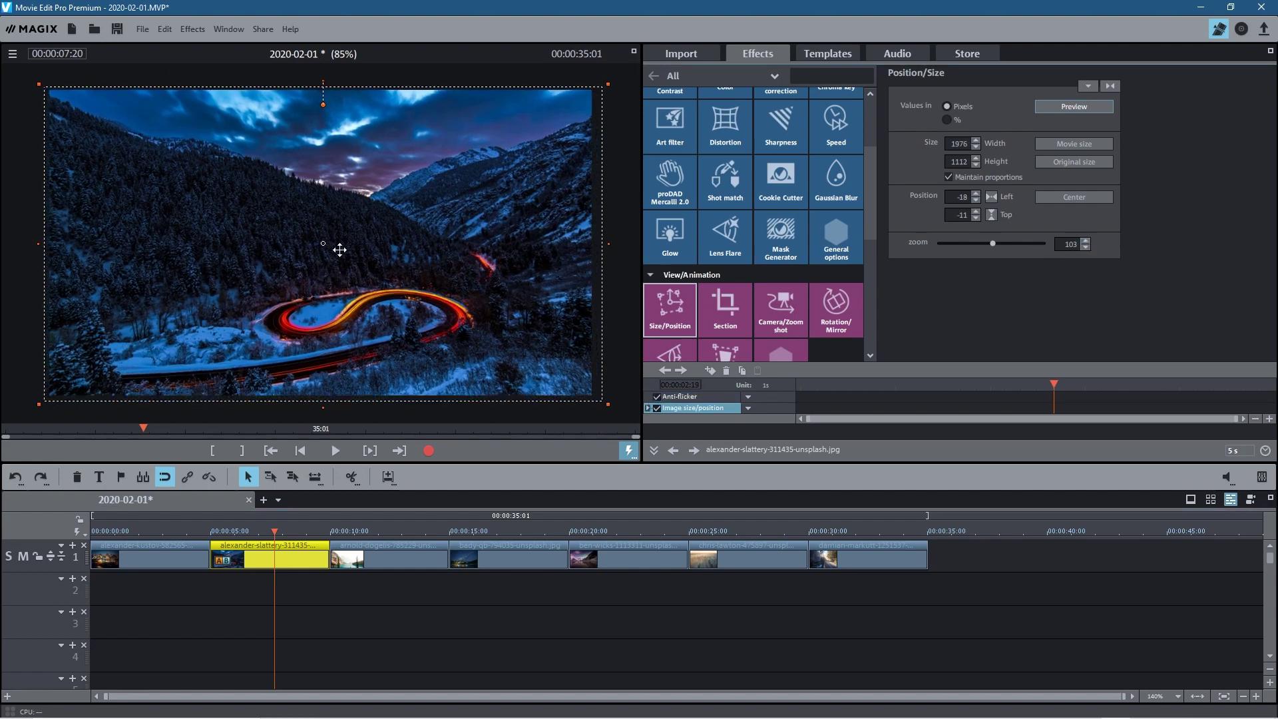
{"action": "left_click_drag", "start_coordinate": [417, 187], "coordinate": [413, 186]}
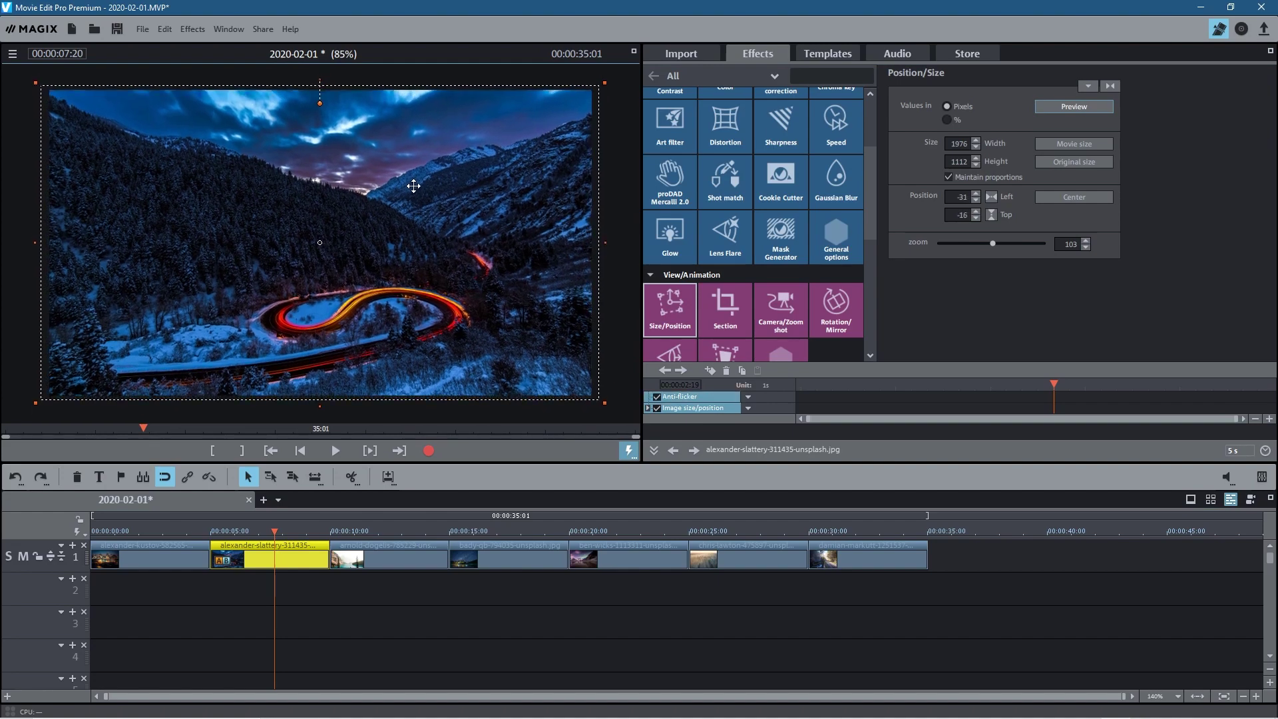
Step: Scale the third image, the mountain lake, to zoom 103 and shift it to about left -21, top -21
{"action": "left_click", "coordinate": [397, 558]}
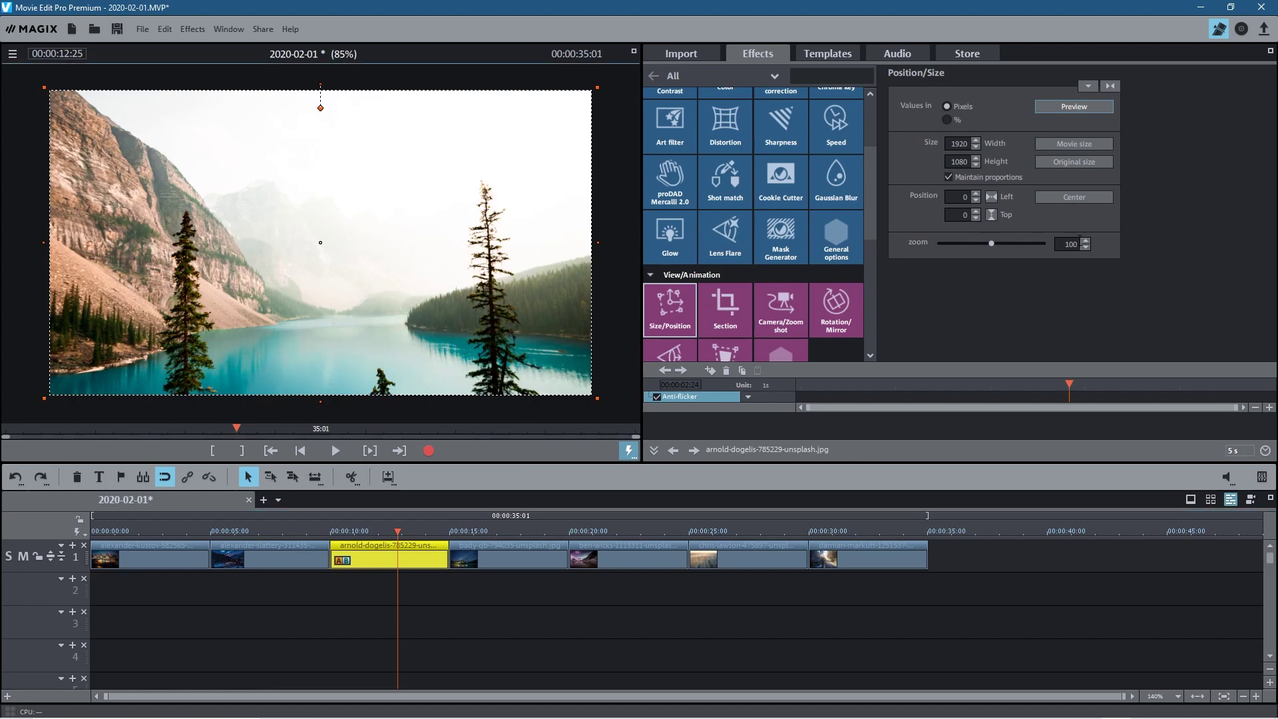
{"action": "scroll", "coordinate": [1082, 241], "scroll_direction": "up", "scroll_amount": 3}
{"action": "left_click_drag", "start_coordinate": [441, 255], "coordinate": [440, 253]}
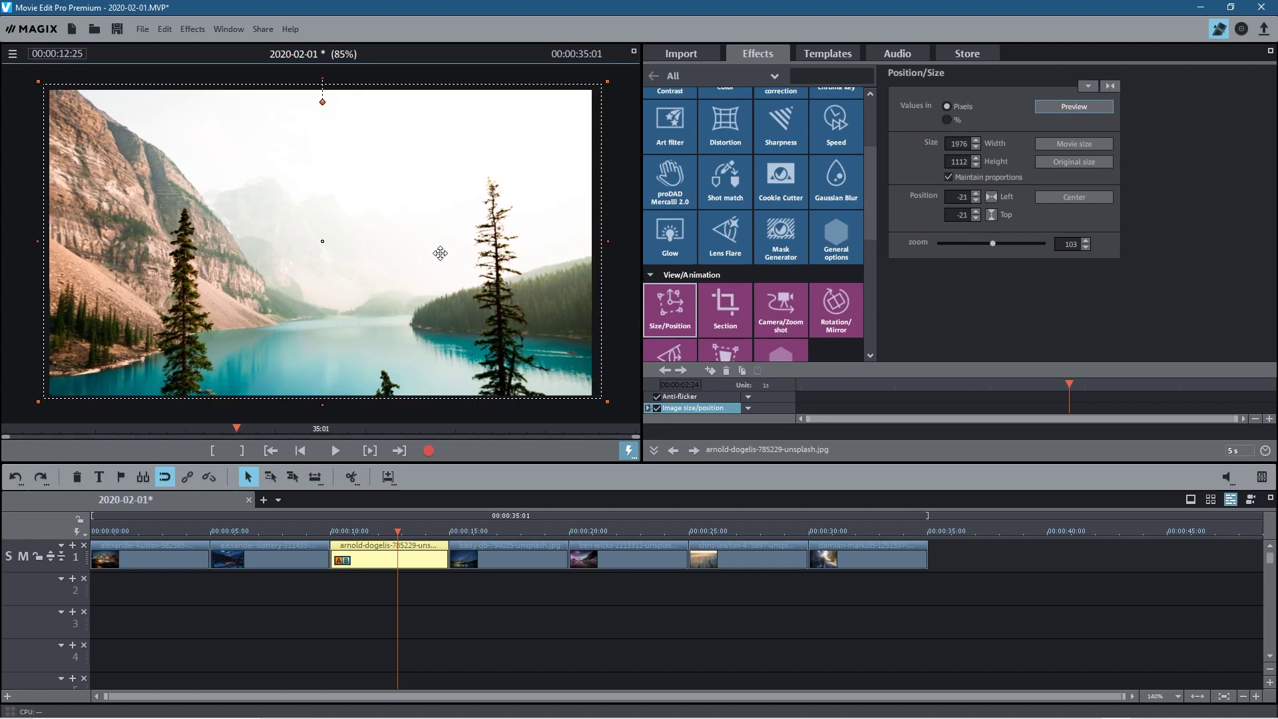
Step: Scale the fourth image, the starry night lake, to zoom 120 so it fills the frame
{"action": "left_click", "coordinate": [516, 530]}
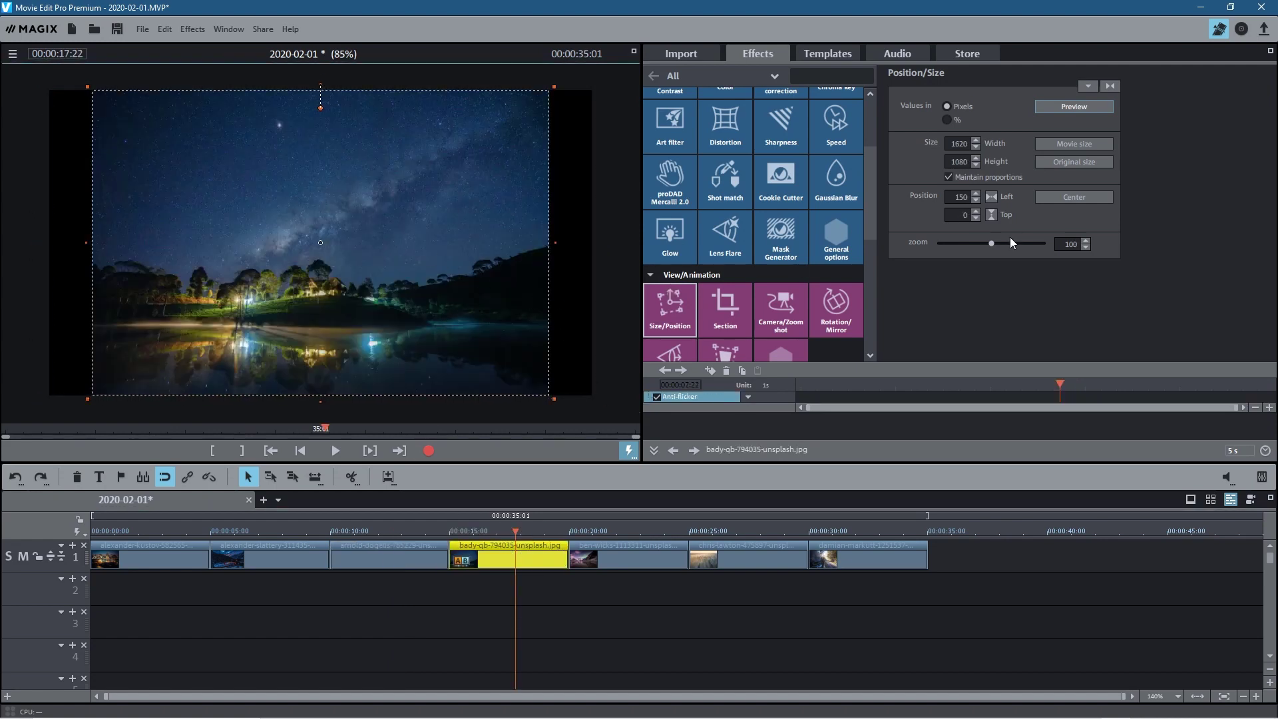
{"action": "left_click", "coordinate": [991, 244]}
{"action": "left_click_drag", "start_coordinate": [995, 244], "coordinate": [1001, 243]}
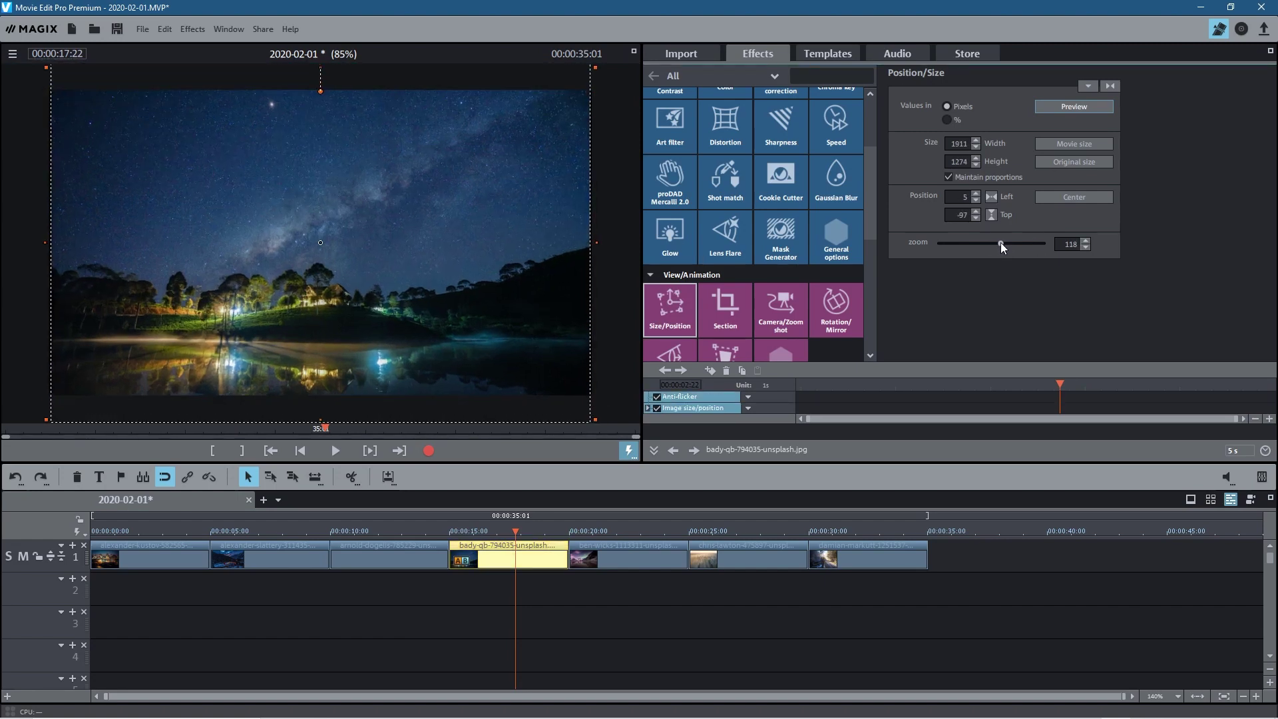
{"action": "left_click", "coordinate": [1085, 240]}
{"action": "left_click", "coordinate": [1086, 240]}
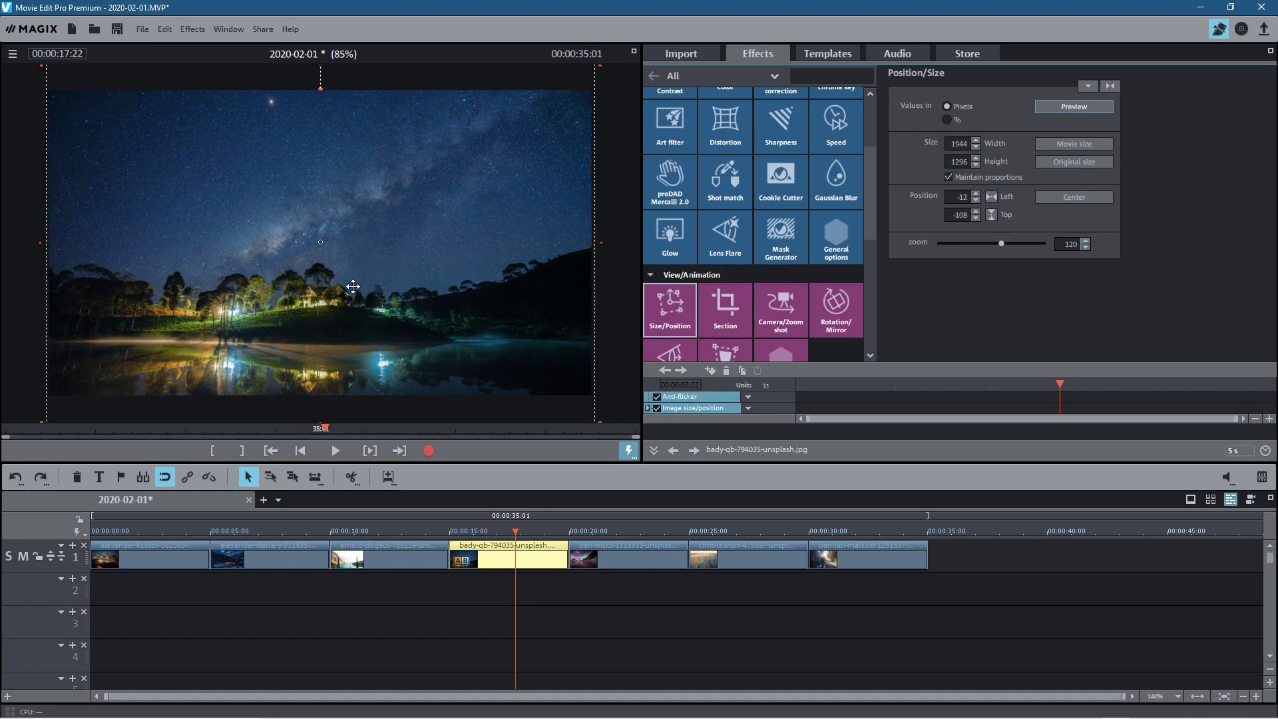
Step: Scale the fifth image, the northern lights, to zoom 121 and position it at about left -11, top -108
{"action": "left_click", "coordinate": [644, 532]}
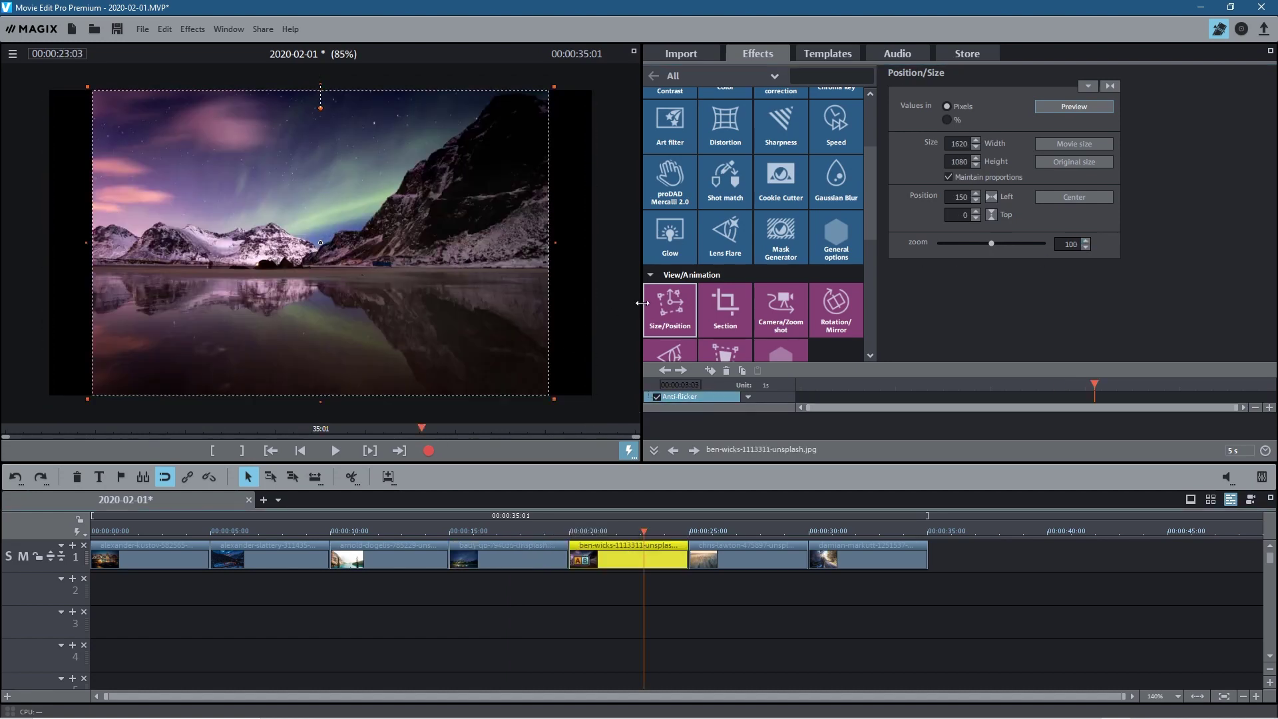
{"action": "left_click_drag", "start_coordinate": [995, 242], "coordinate": [1002, 241]}
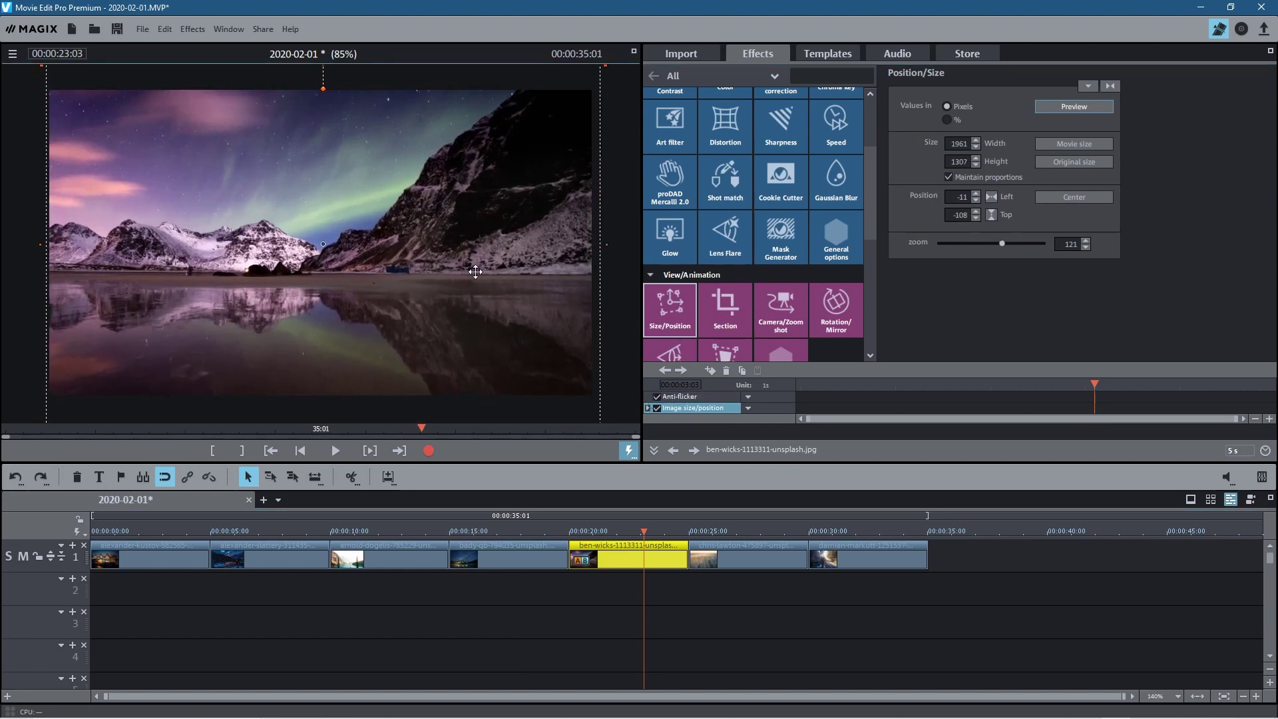
Step: Shift the northern lights image to about left -20, top -112, and scale the sixth image, the misty forest, to zoom 120
{"action": "left_click_drag", "start_coordinate": [475, 272], "coordinate": [473, 270]}
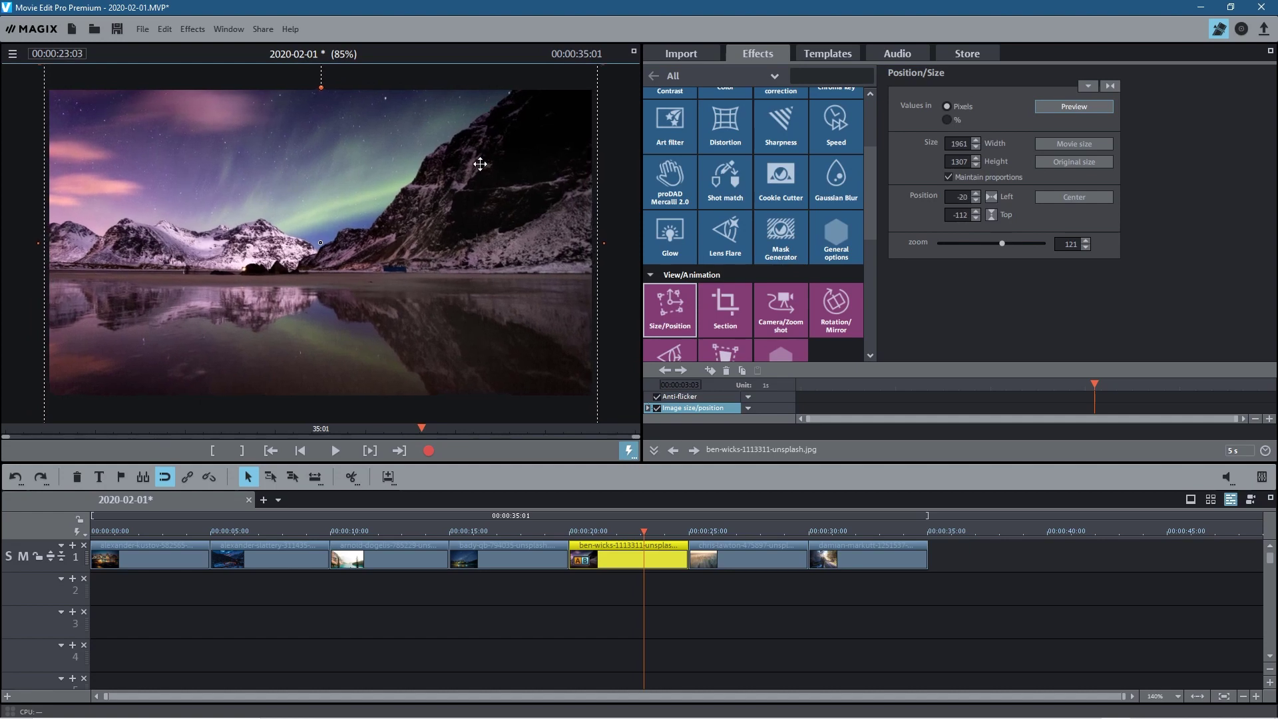
{"action": "left_click", "coordinate": [751, 536]}
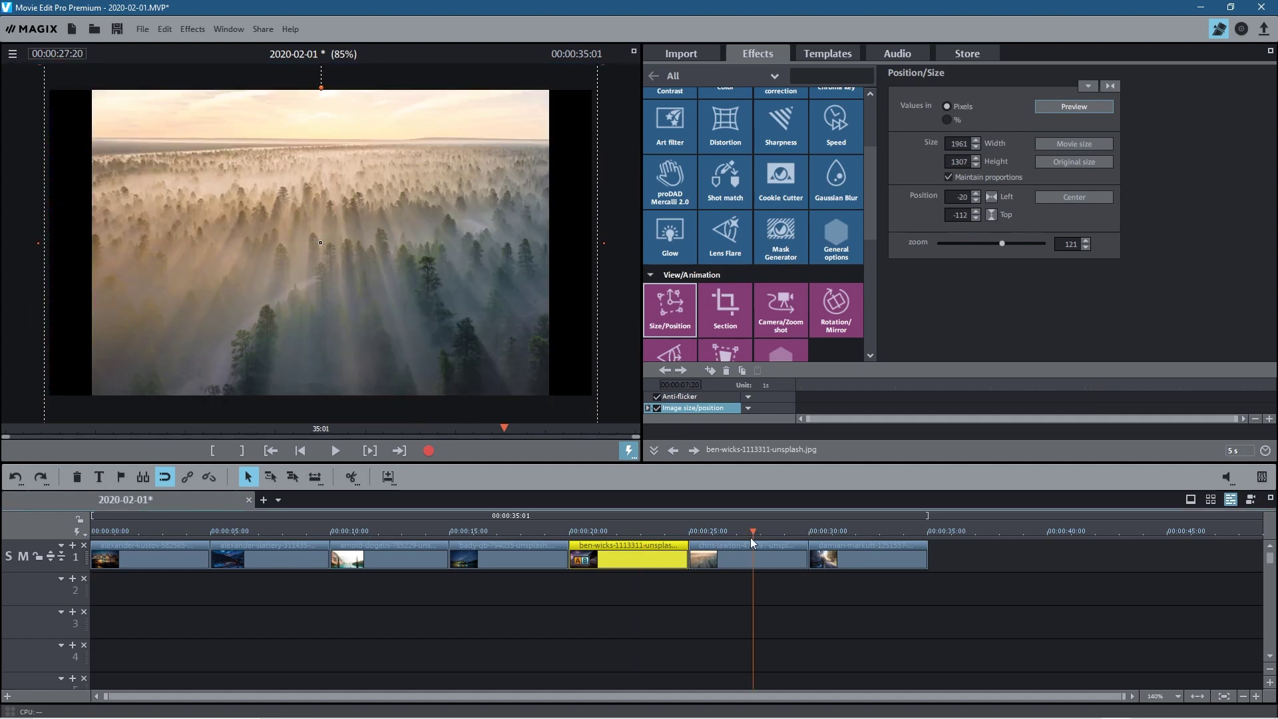
{"action": "left_click", "coordinate": [751, 540]}
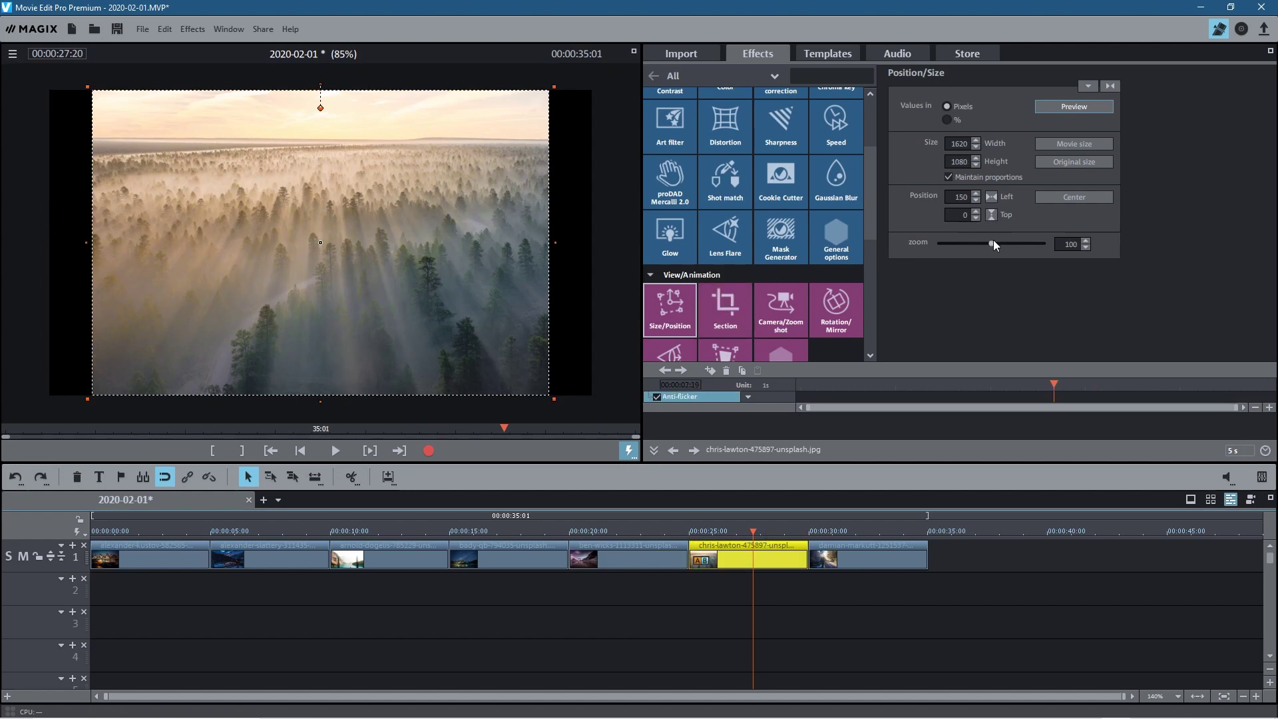
{"action": "left_click_drag", "start_coordinate": [993, 241], "coordinate": [1001, 242]}
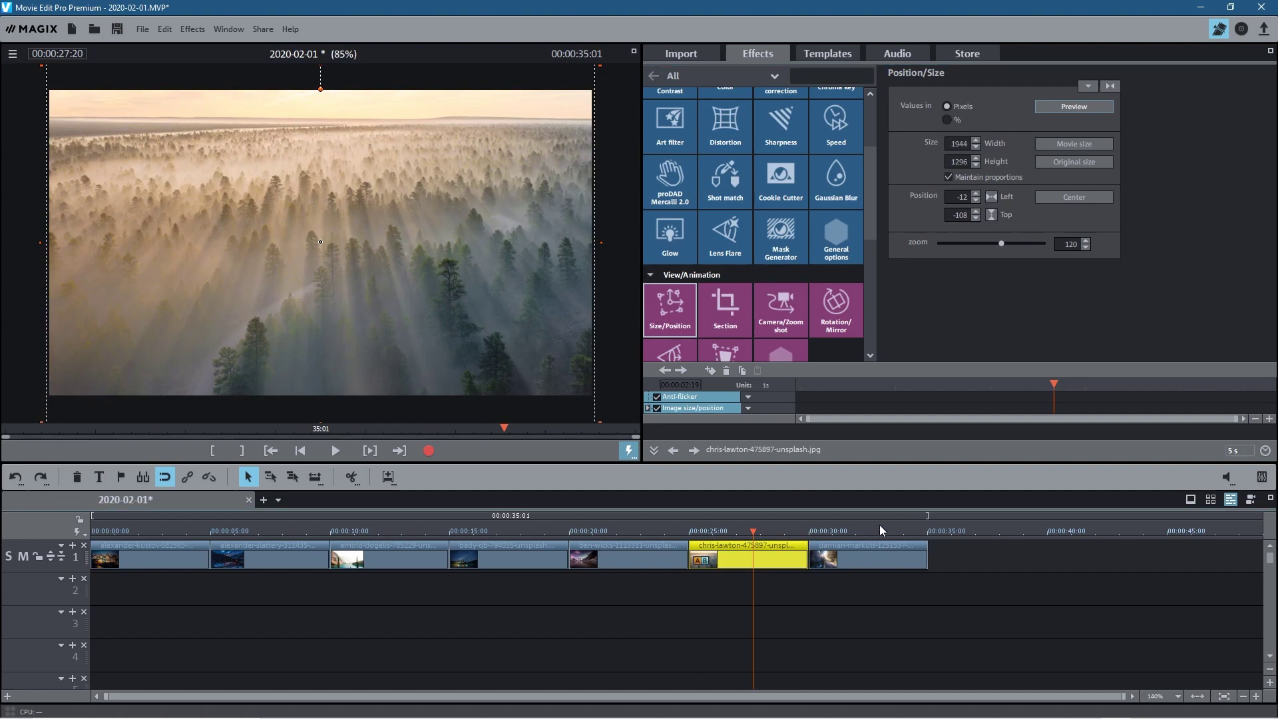
Step: Scale the seventh image, the forest road beside the stream, to zoom 122 so it fills the frame
{"action": "left_click", "coordinate": [890, 555]}
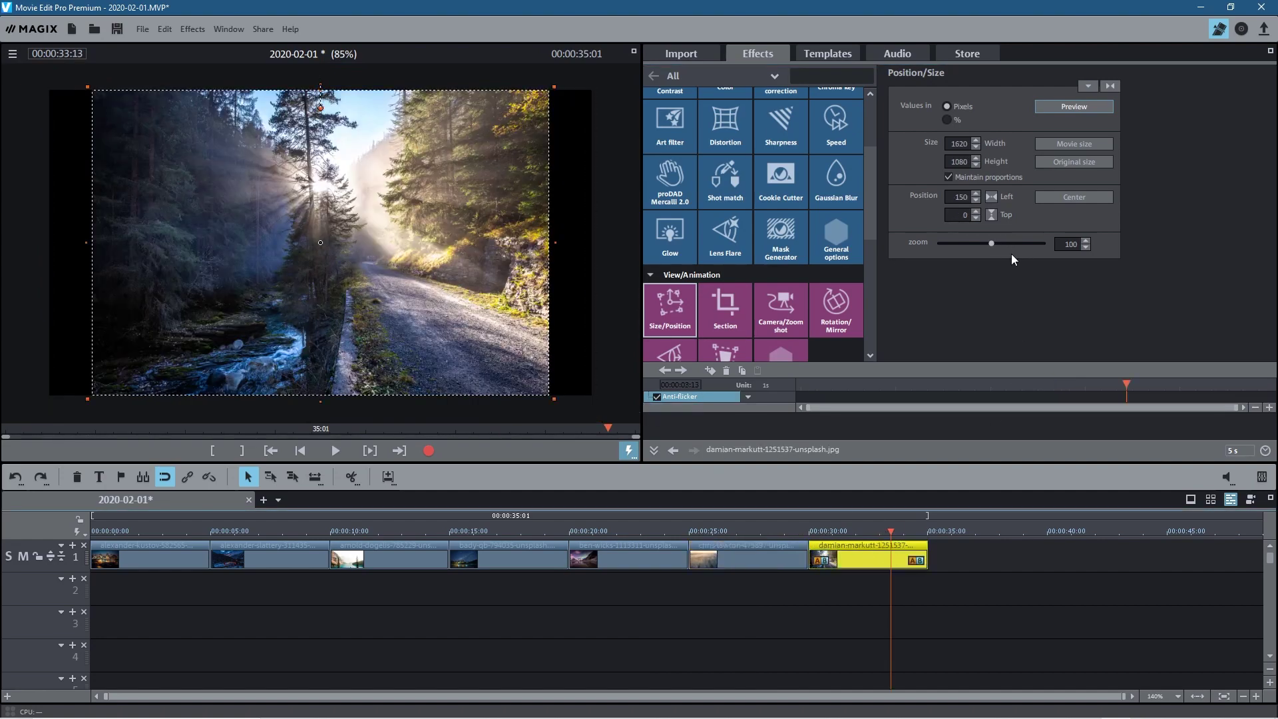
{"action": "left_click_drag", "start_coordinate": [989, 241], "coordinate": [1001, 246]}
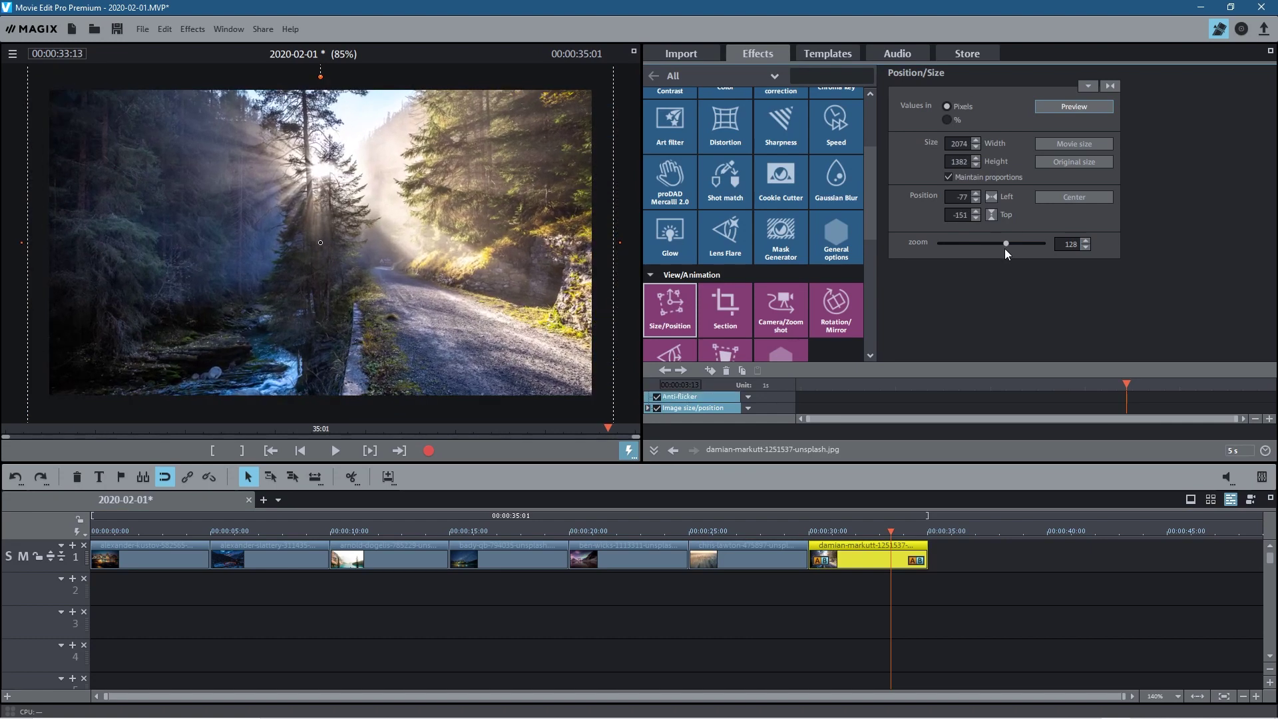
{"action": "left_click", "coordinate": [1085, 239]}
{"action": "left_click", "coordinate": [1085, 240]}
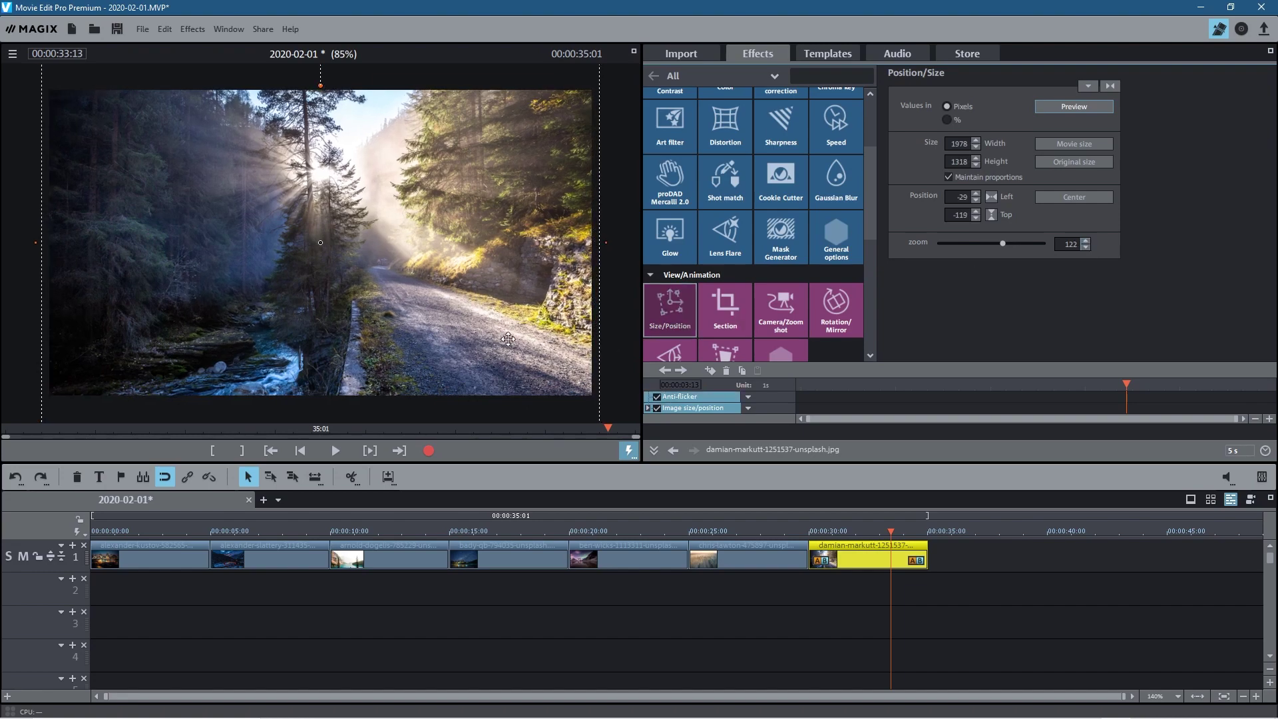
{"action": "left_click", "coordinate": [836, 659]}
Step: Select the second to seventh images together and move them earlier so the second overlaps the first by one second
{"action": "left_click", "coordinate": [896, 529]}
{"action": "left_click_drag", "start_coordinate": [897, 527], "coordinate": [142, 537]}
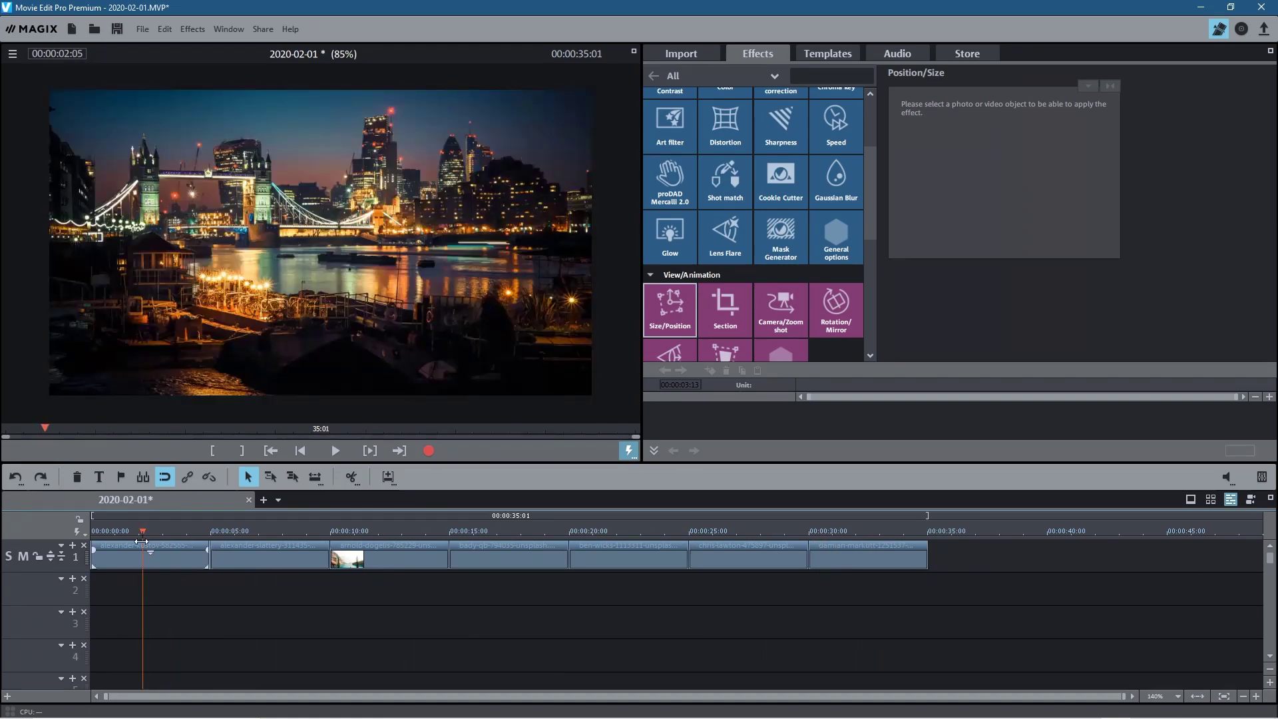
{"action": "left_click_drag", "start_coordinate": [1046, 607], "coordinate": [269, 540]}
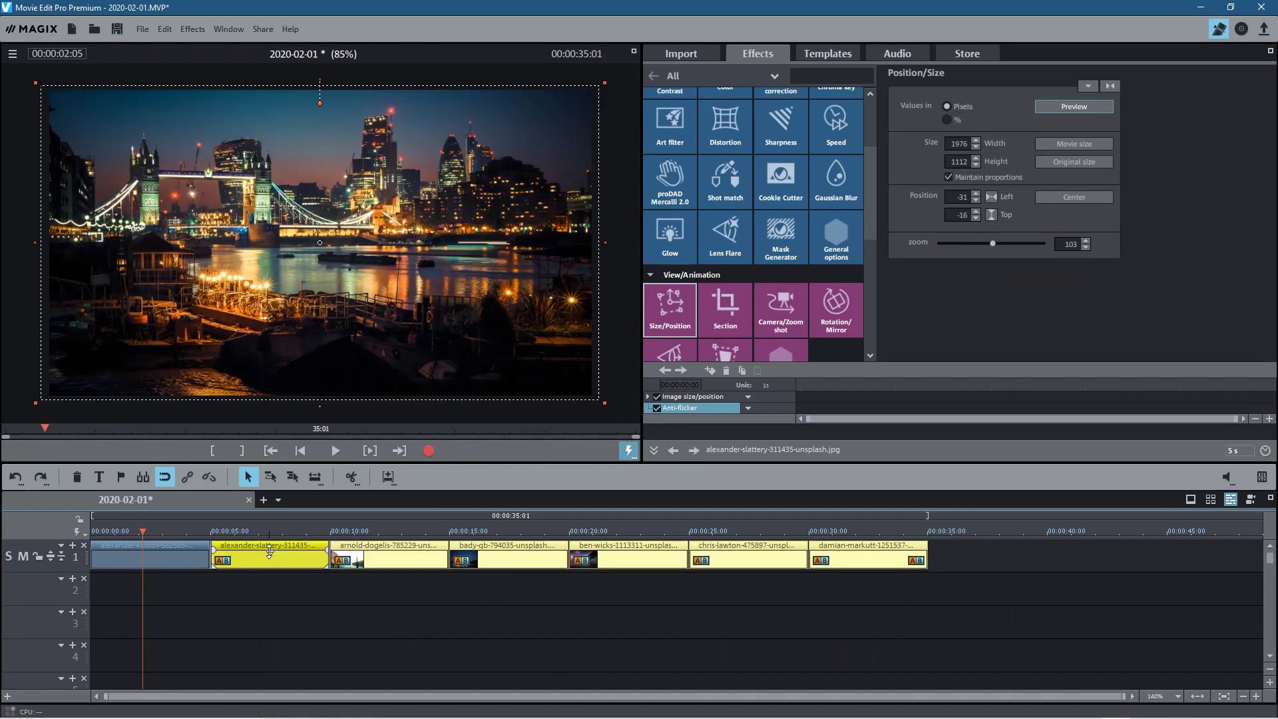
{"action": "left_click_drag", "start_coordinate": [1003, 628], "coordinate": [271, 561]}
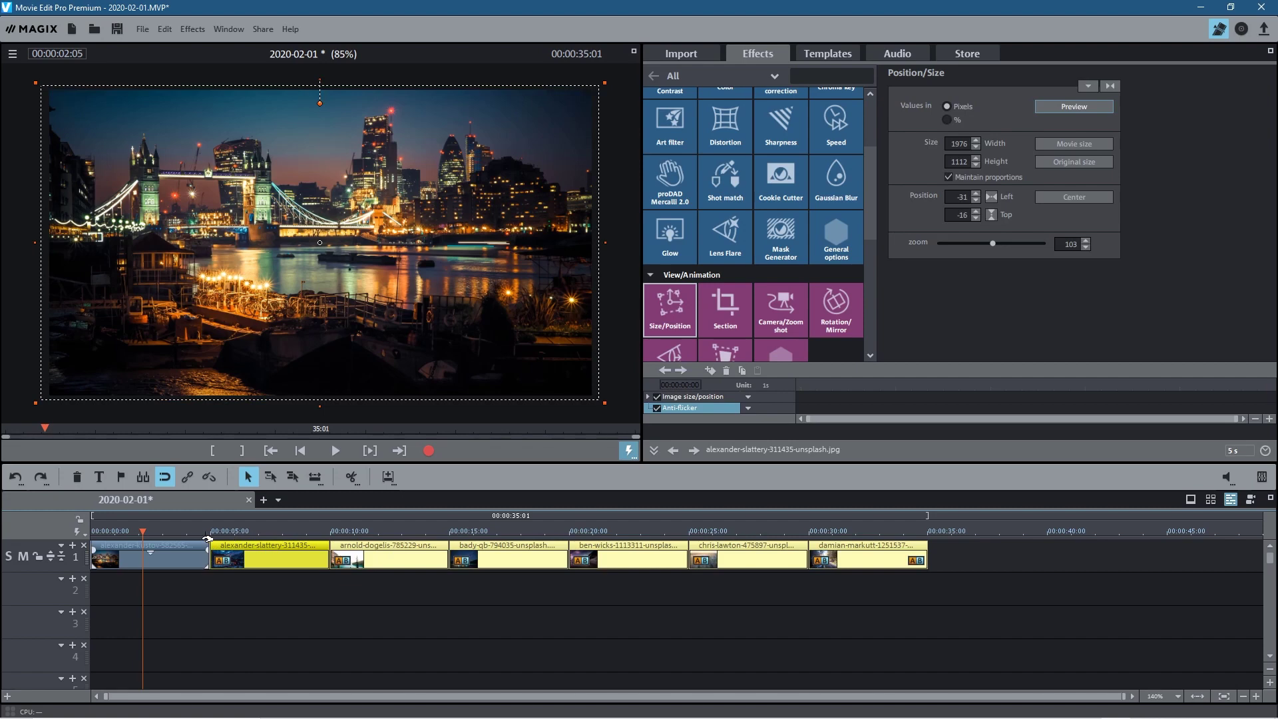
{"action": "mouse_move", "coordinate": [255, 548]}
{"action": "left_mouse_down"}
{"action": "mouse_move", "coordinate": [423, 558]}
{"action": "mouse_move", "coordinate": [241, 560]}
{"action": "mouse_move", "coordinate": [262, 549]}
{"action": "left_mouse_up"}
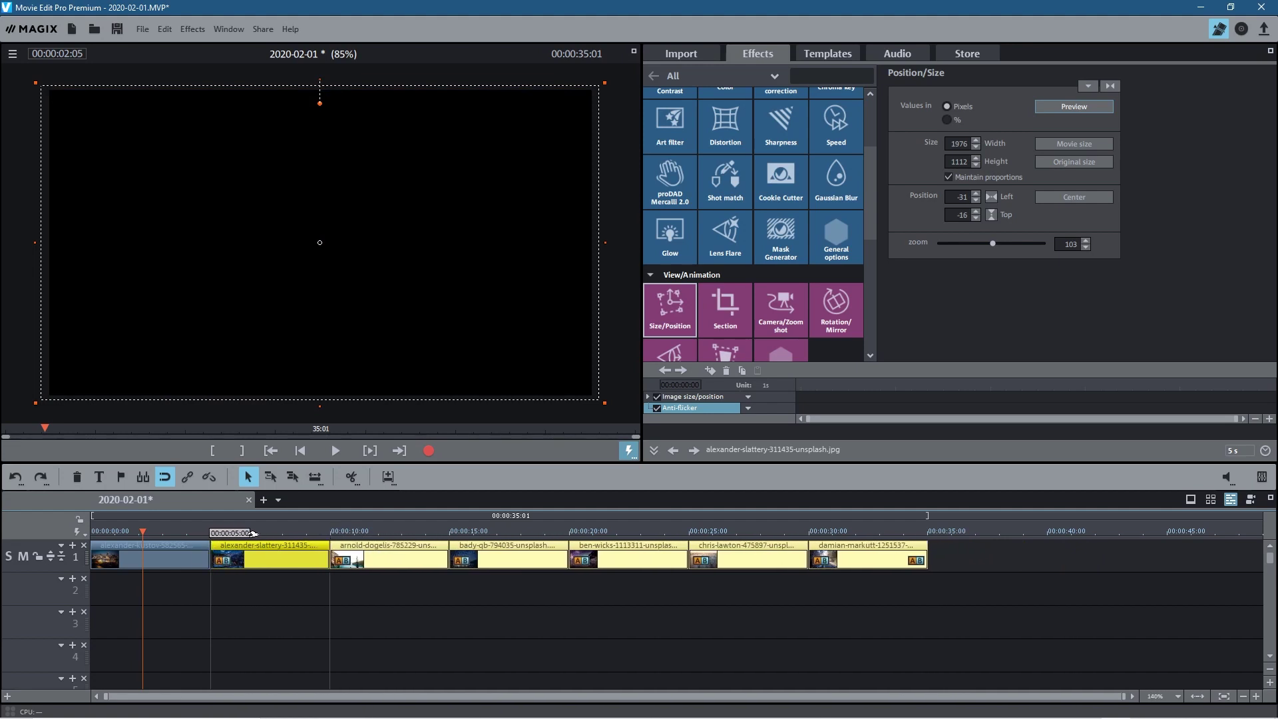
{"action": "left_click_drag", "start_coordinate": [253, 551], "coordinate": [231, 552]}
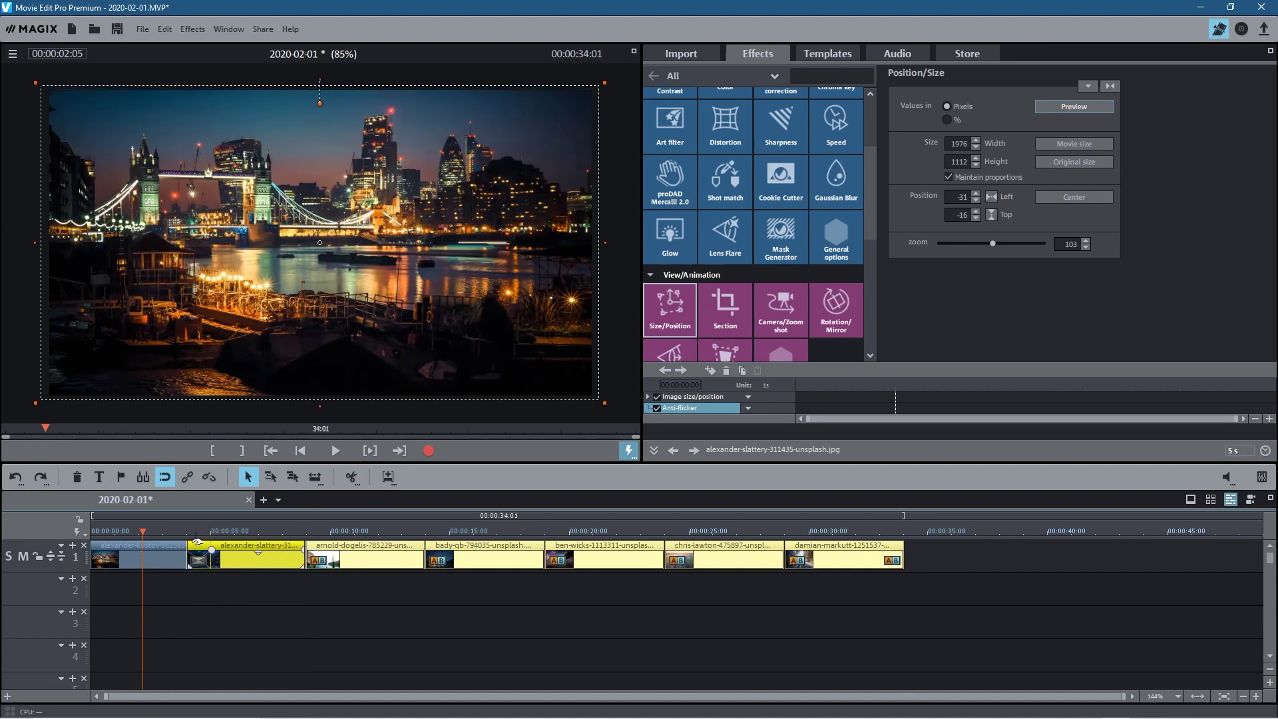
Step: Select the third to sixth images and move them earlier together so the third overlaps the second by one second
{"action": "left_click", "coordinate": [313, 630]}
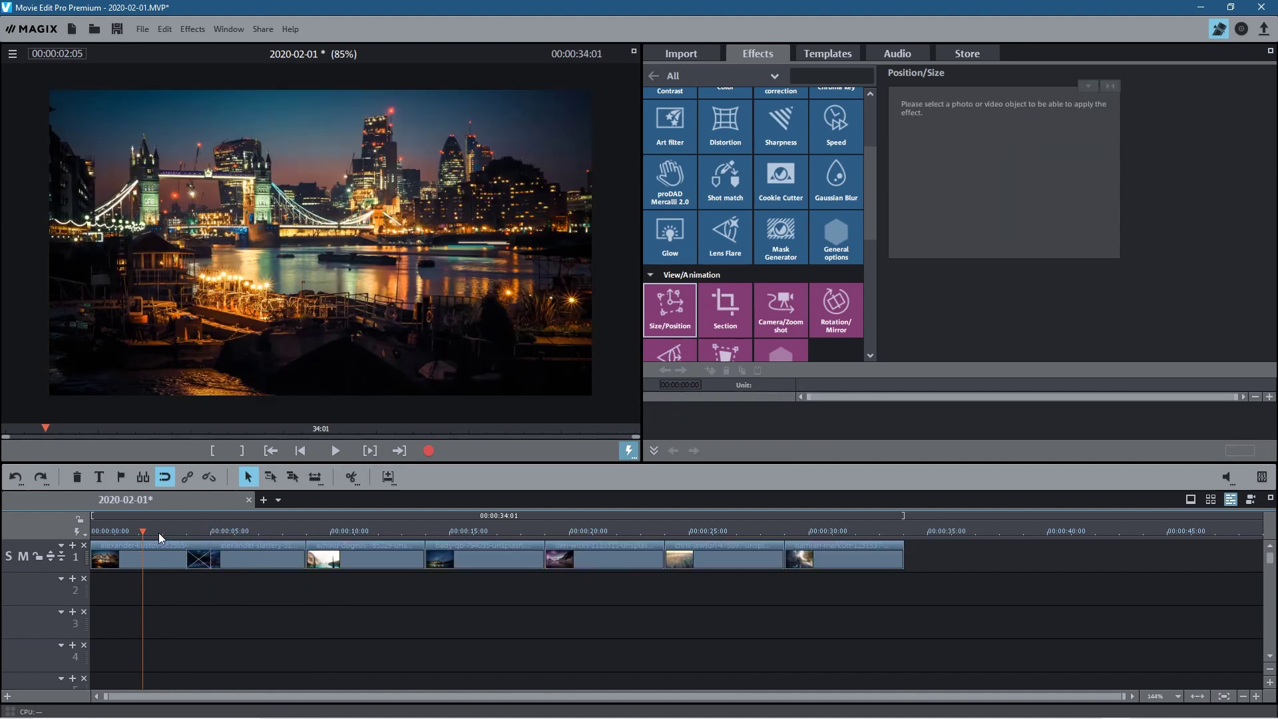
{"action": "left_click_drag", "start_coordinate": [142, 530], "coordinate": [174, 542]}
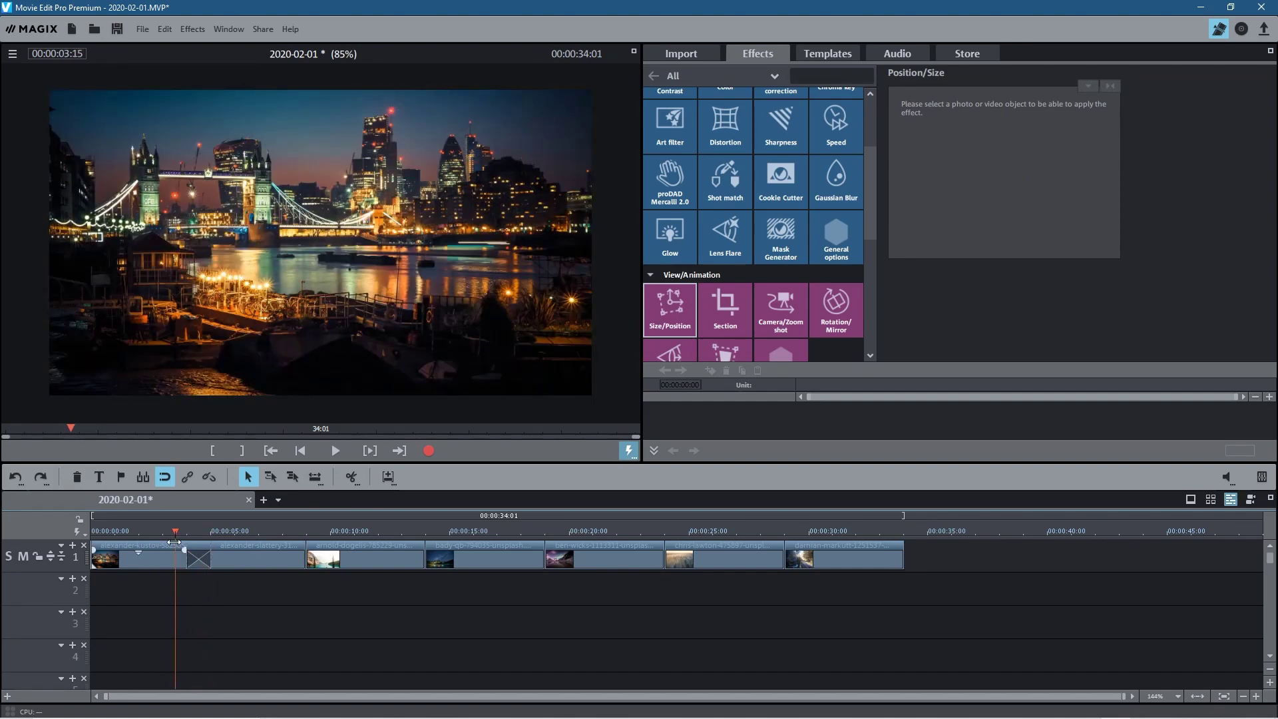
{"action": "scroll", "coordinate": [523, 615], "scroll_direction": "up", "scroll_amount": 1}
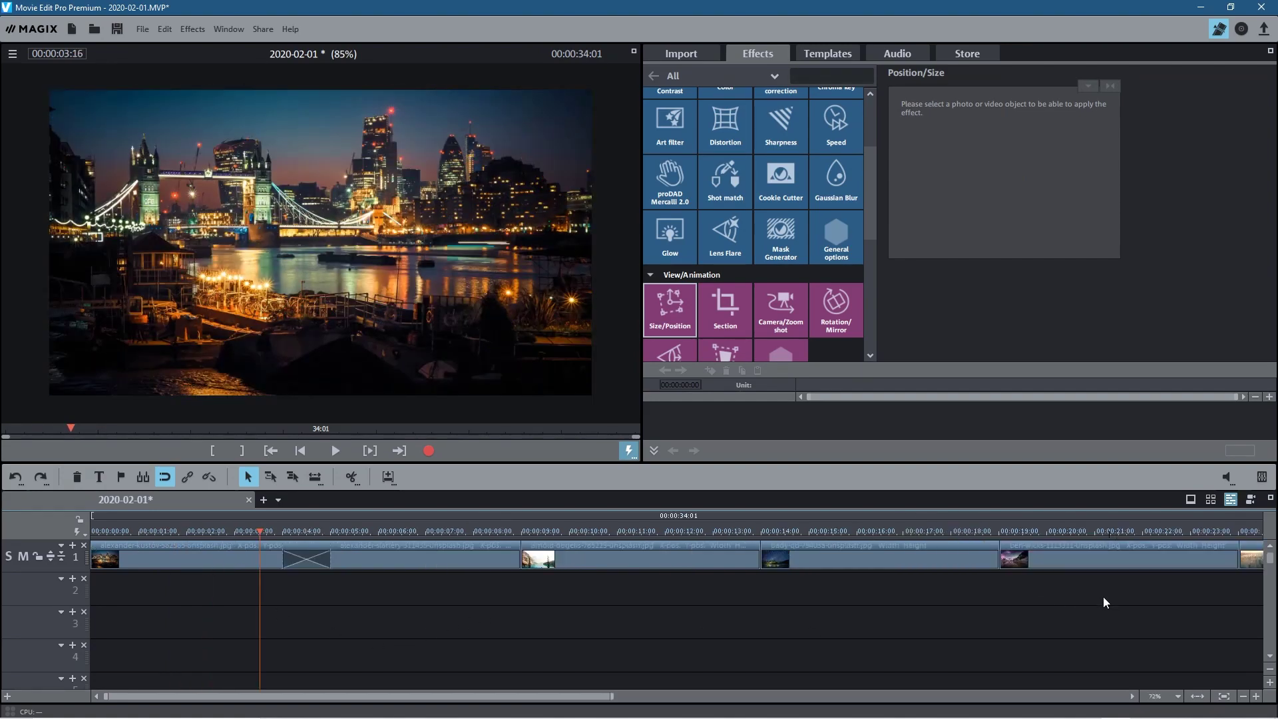
{"action": "left_click_drag", "start_coordinate": [1255, 603], "coordinate": [679, 558]}
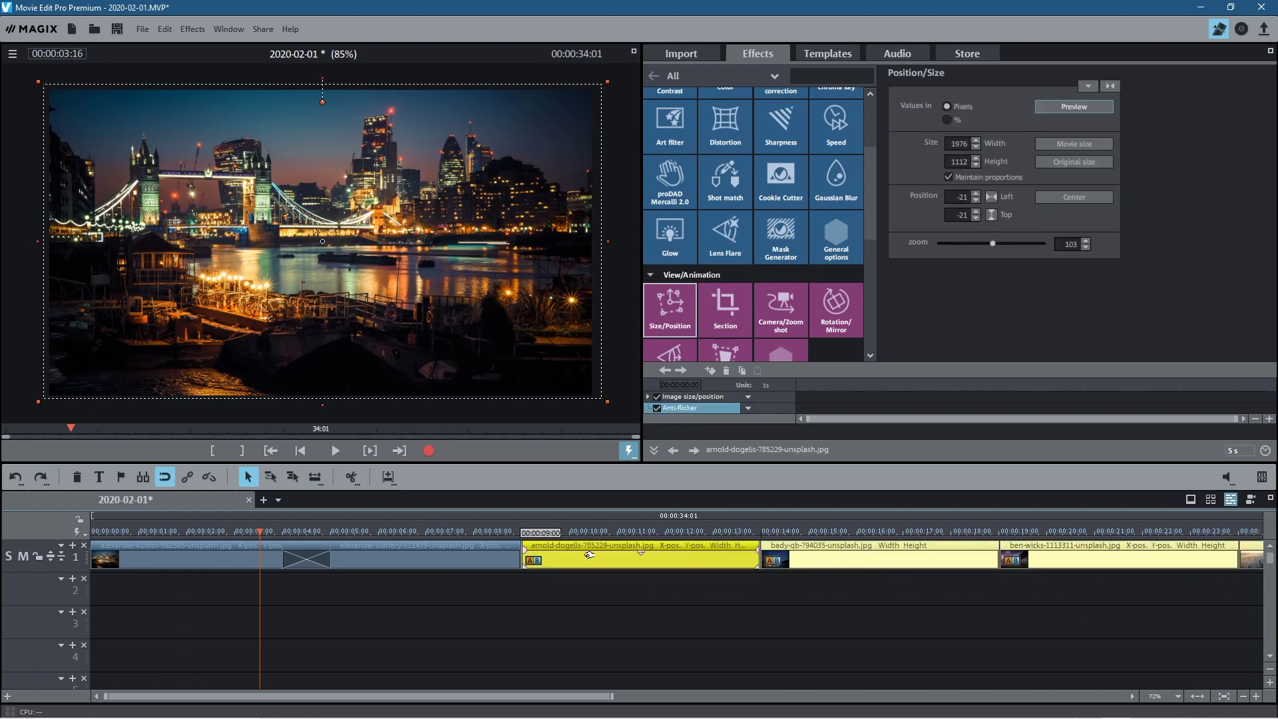
{"action": "left_click_drag", "start_coordinate": [588, 554], "coordinate": [548, 561]}
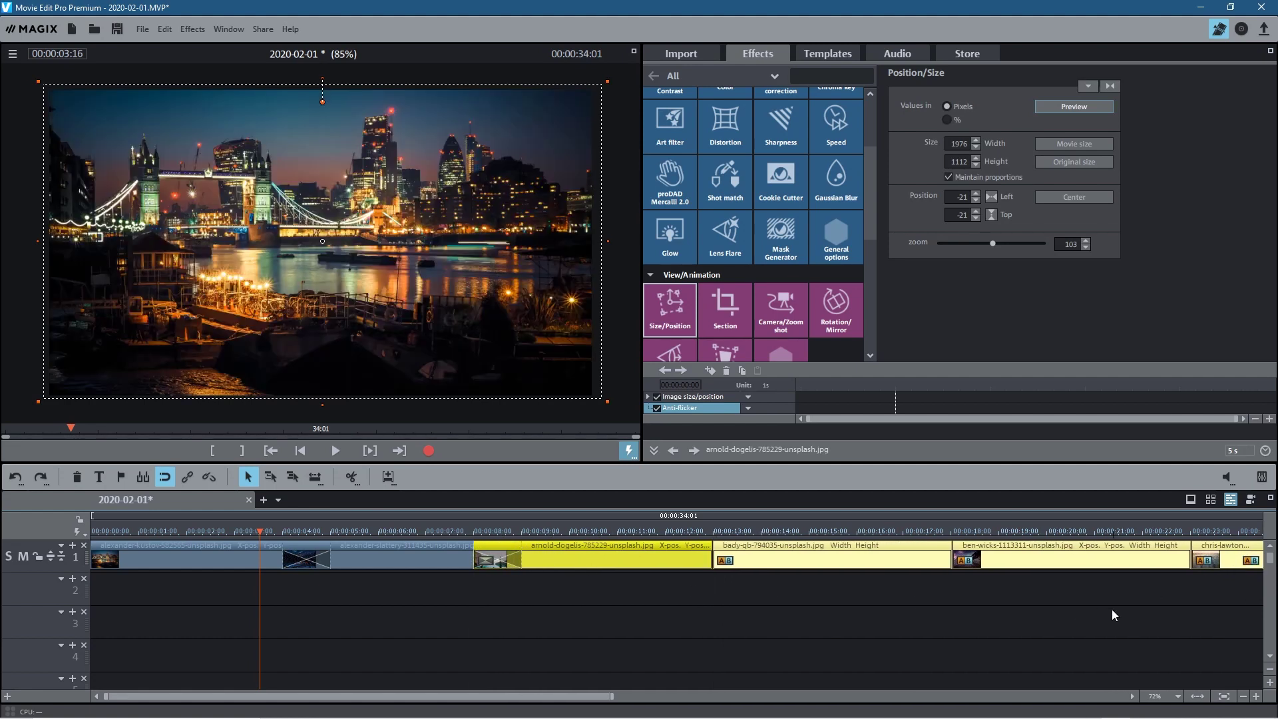
Step: Move the fourth, fifth and sixth images earlier so each overlaps the image before it by one second
{"action": "left_click", "coordinate": [595, 558], "text": "ctrl"}
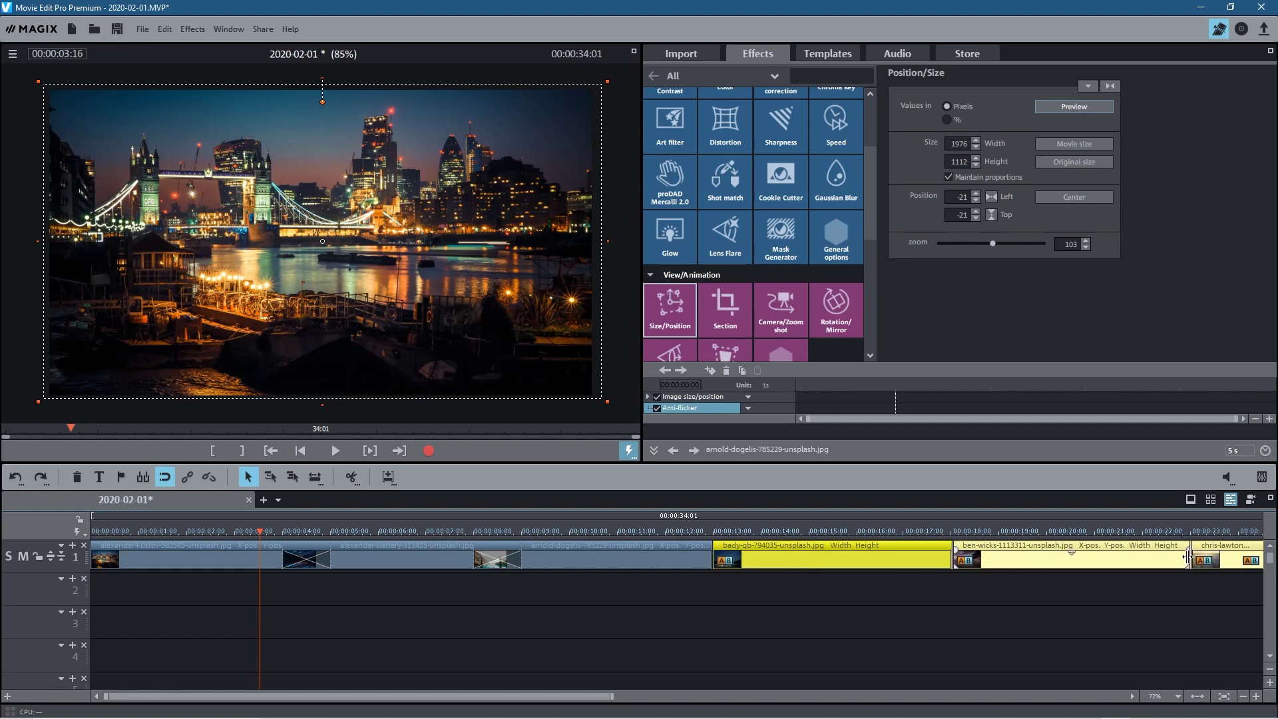
{"action": "left_click_drag", "start_coordinate": [840, 557], "coordinate": [803, 557]}
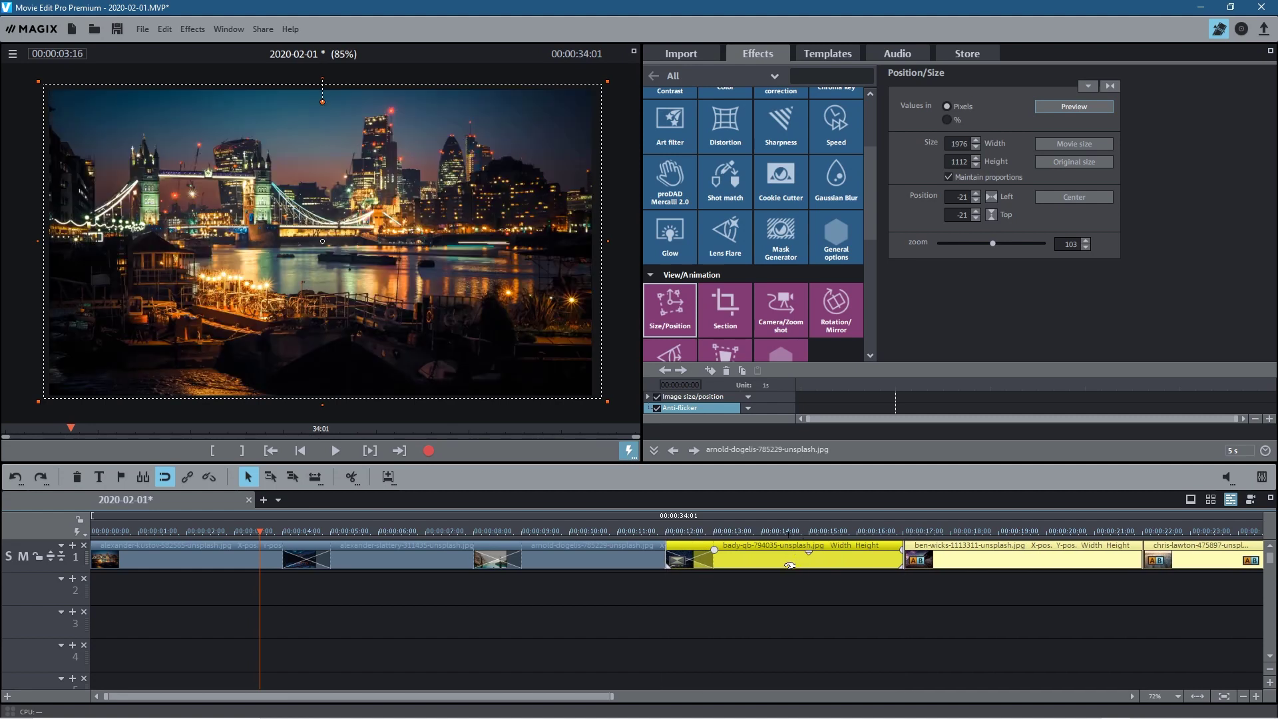
{"action": "left_click", "coordinate": [991, 558]}
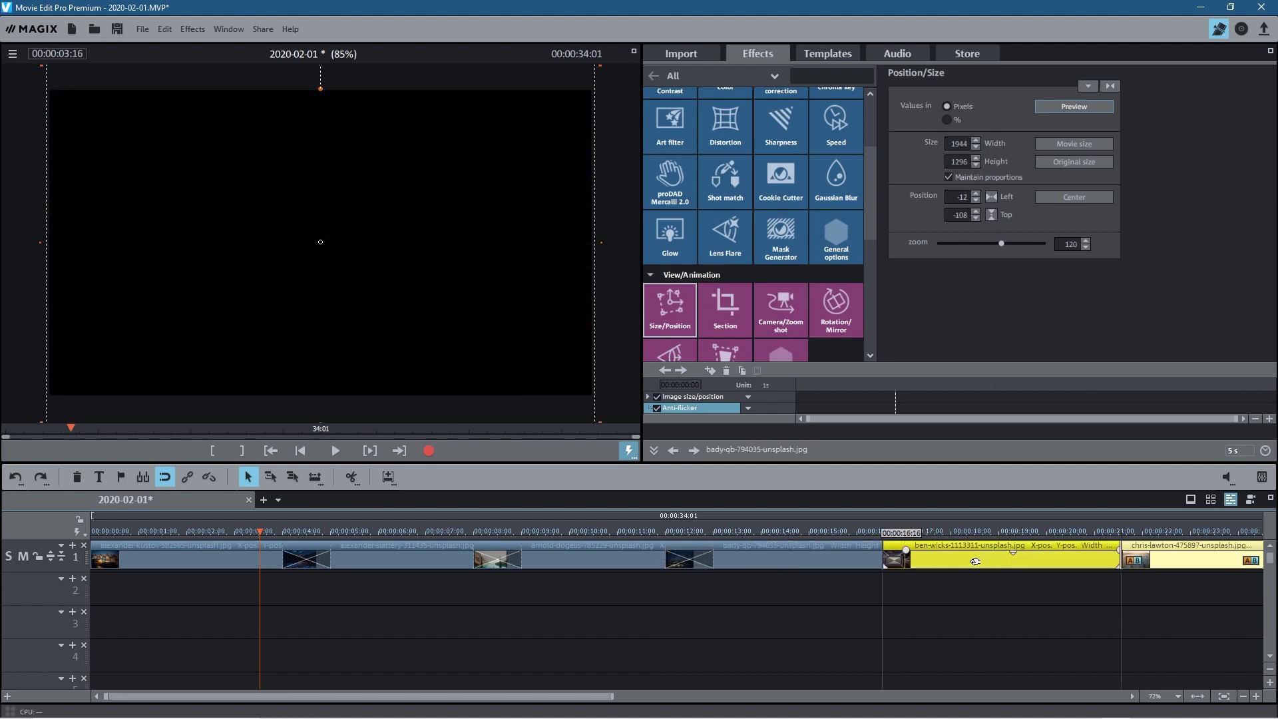
{"action": "left_click_drag", "start_coordinate": [991, 558], "coordinate": [949, 560]}
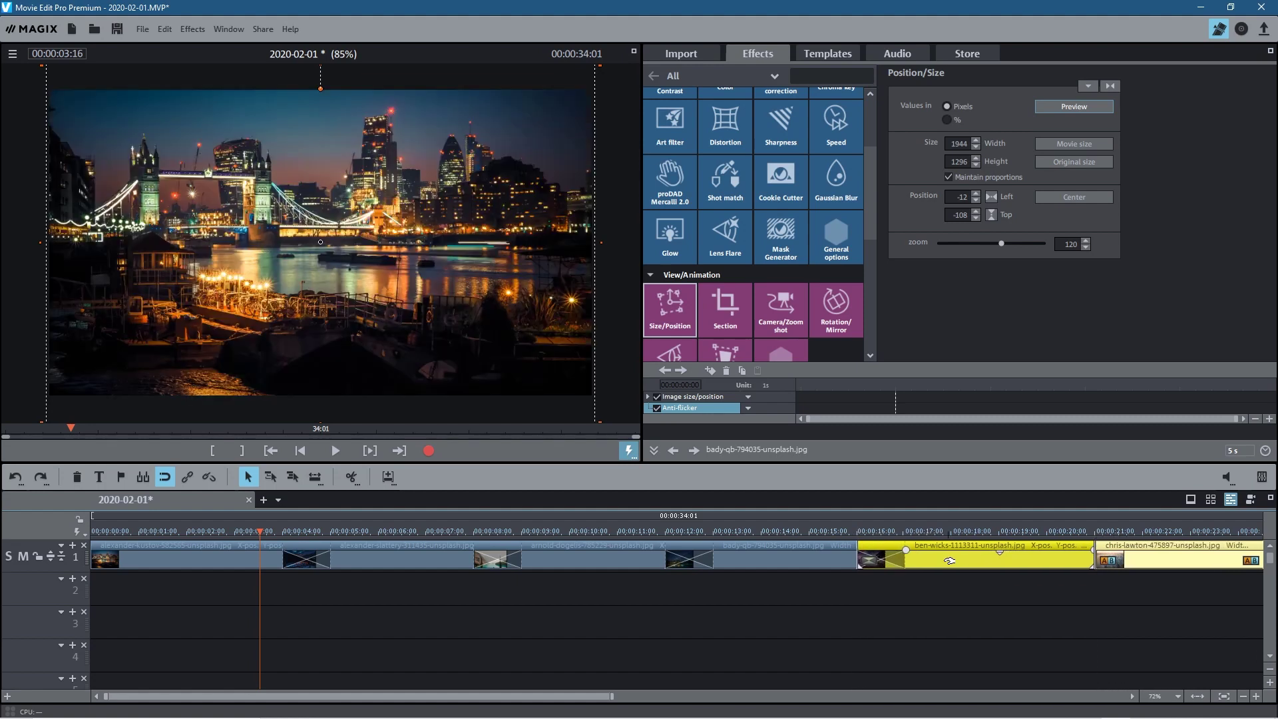
{"action": "left_click_drag", "start_coordinate": [1144, 553], "coordinate": [1099, 557]}
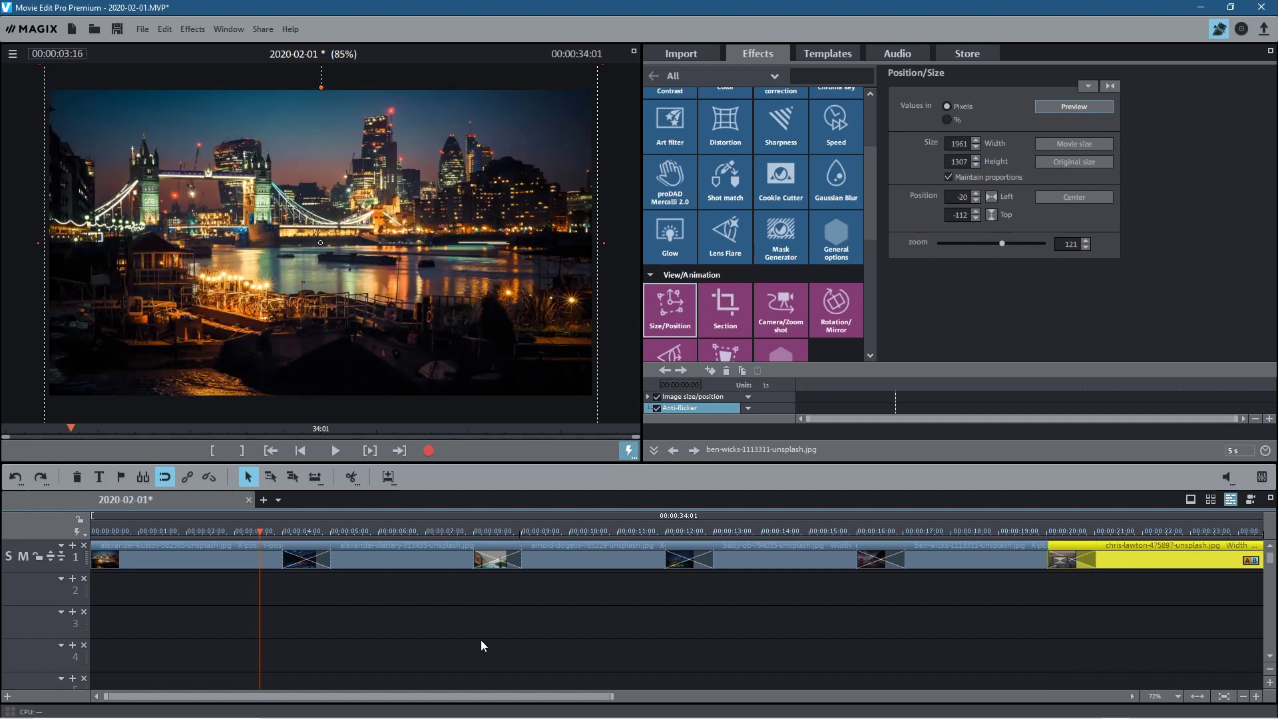
Step: Apply the transitions Circle from left and Circle from right alternately to the first five image overlaps, starting with Circle from left
{"action": "mouse_move", "coordinate": [256, 532]}
{"action": "left_mouse_down"}
{"action": "mouse_move", "coordinate": [1021, 543]}
{"action": "mouse_move", "coordinate": [263, 544]}
{"action": "left_mouse_up"}
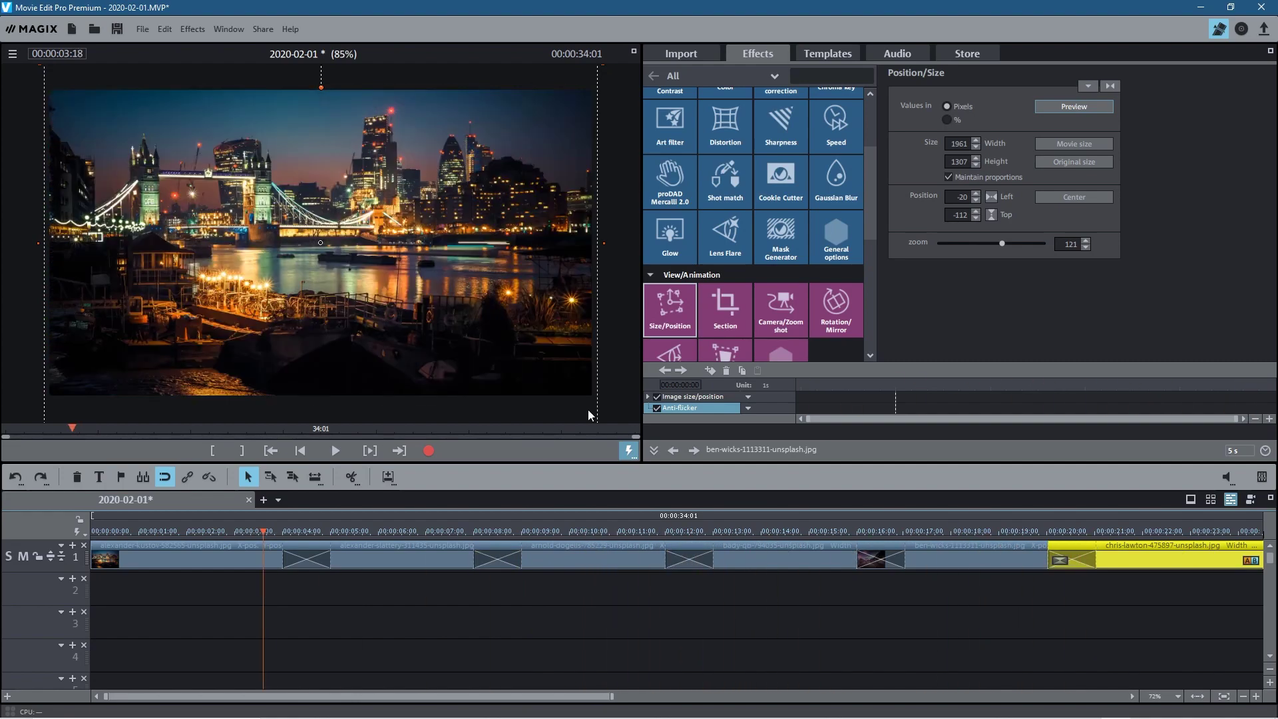
{"action": "left_click", "coordinate": [827, 54]}
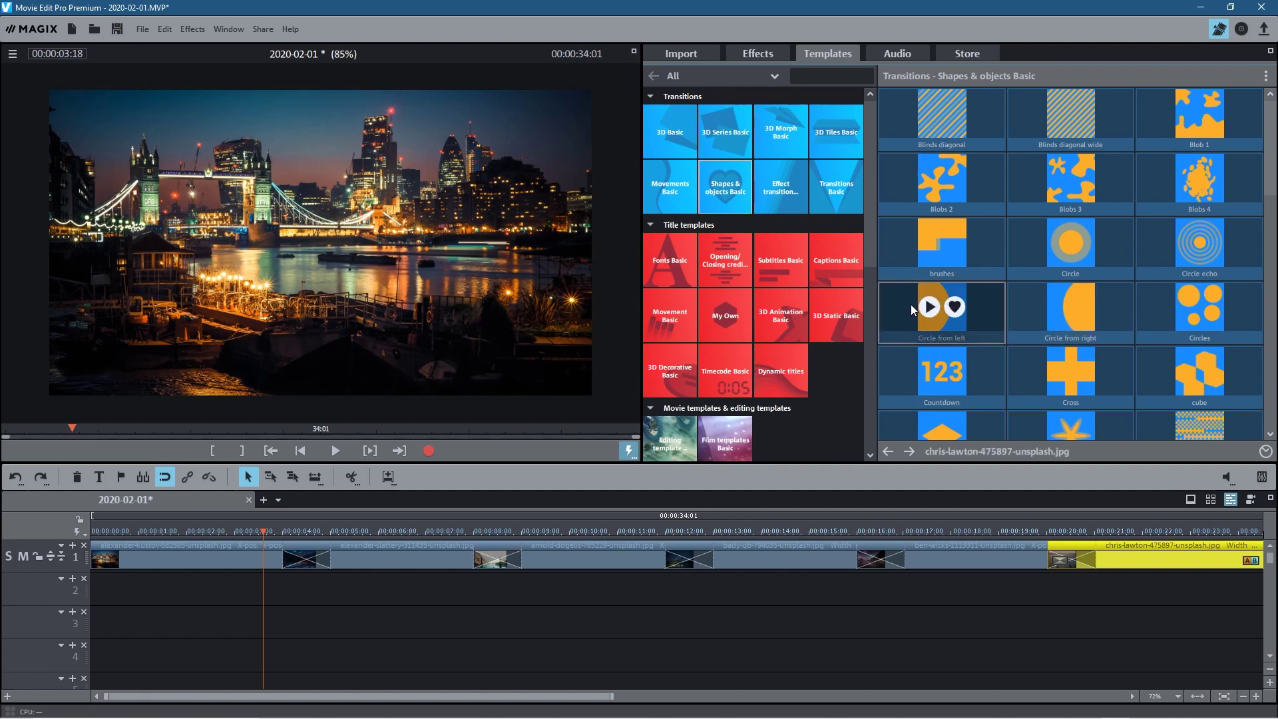
{"action": "left_click", "coordinate": [761, 592]}
{"action": "left_click_drag", "start_coordinate": [896, 310], "coordinate": [306, 544]}
{"action": "left_click_drag", "start_coordinate": [958, 403], "coordinate": [496, 552]}
{"action": "left_click_drag", "start_coordinate": [964, 326], "coordinate": [688, 551]}
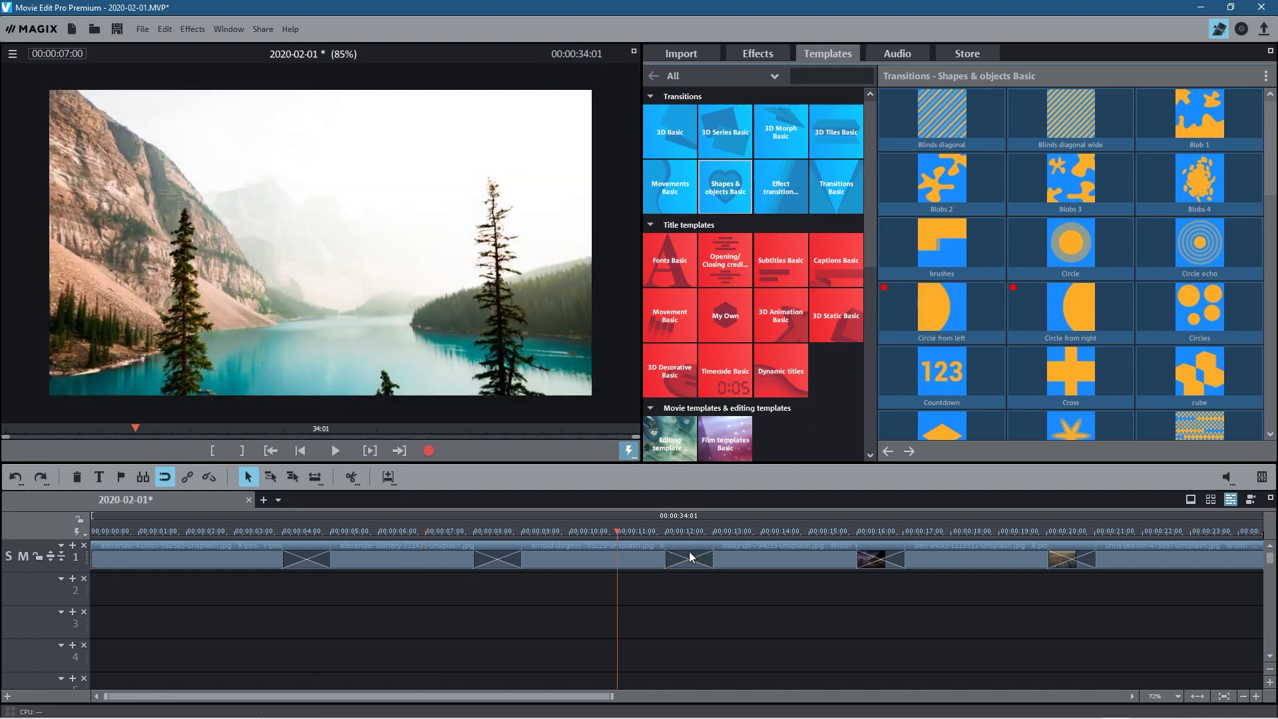
{"action": "left_click_drag", "start_coordinate": [1035, 301], "coordinate": [879, 549]}
{"action": "left_click_drag", "start_coordinate": [911, 307], "coordinate": [1070, 556]}
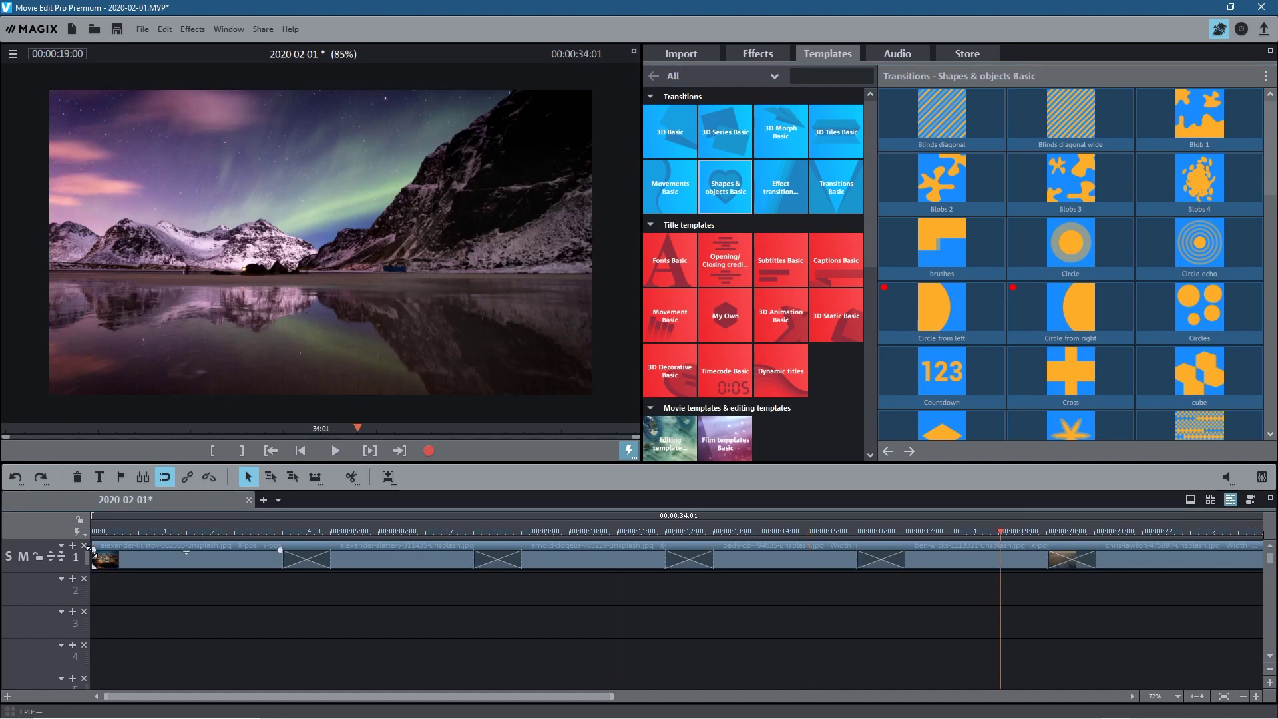
Step: Play the slideshow from about two seconds in, past the fourth transition, to review the circle transitions
{"action": "left_click", "coordinate": [184, 533]}
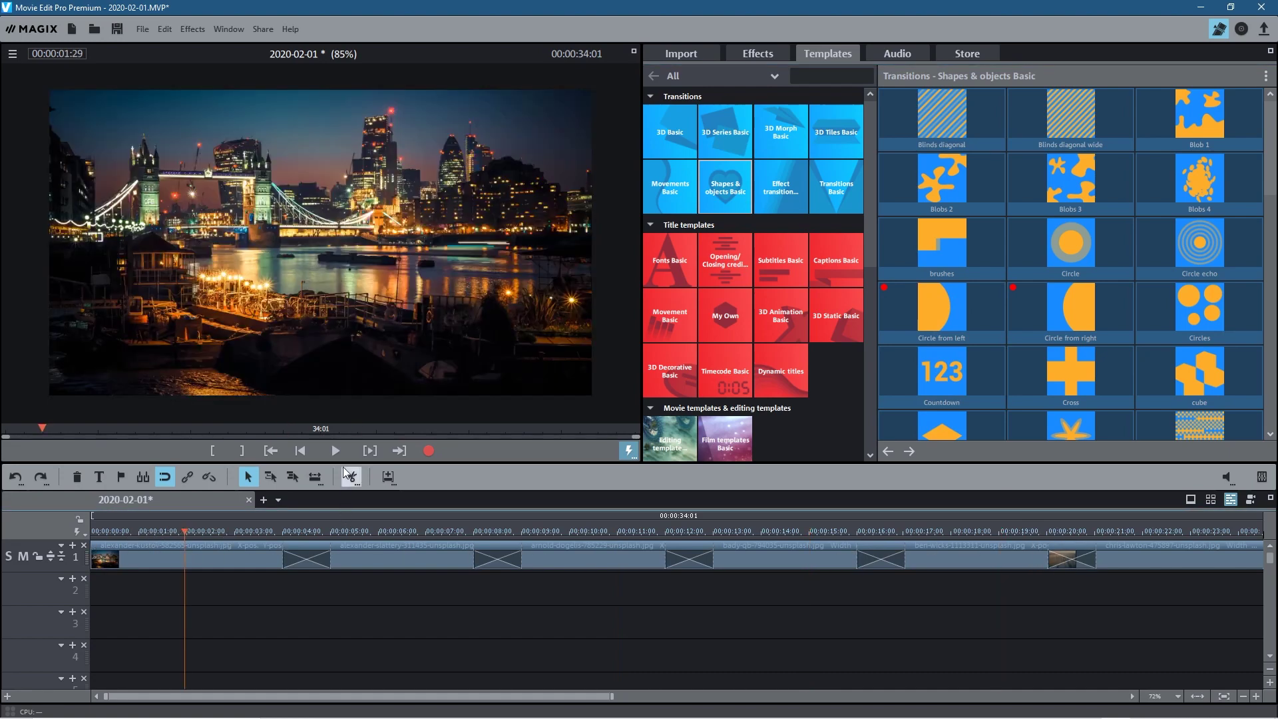
{"action": "key", "text": "space"}
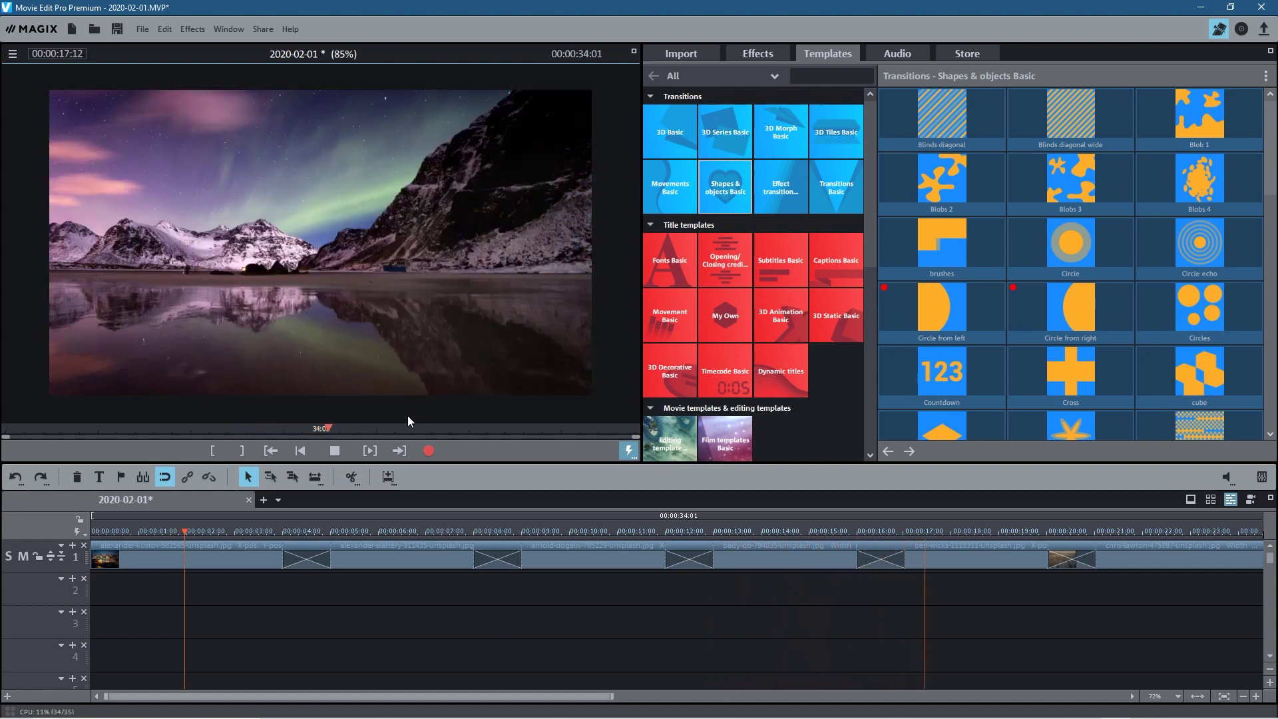
{"action": "left_click", "coordinate": [337, 450]}
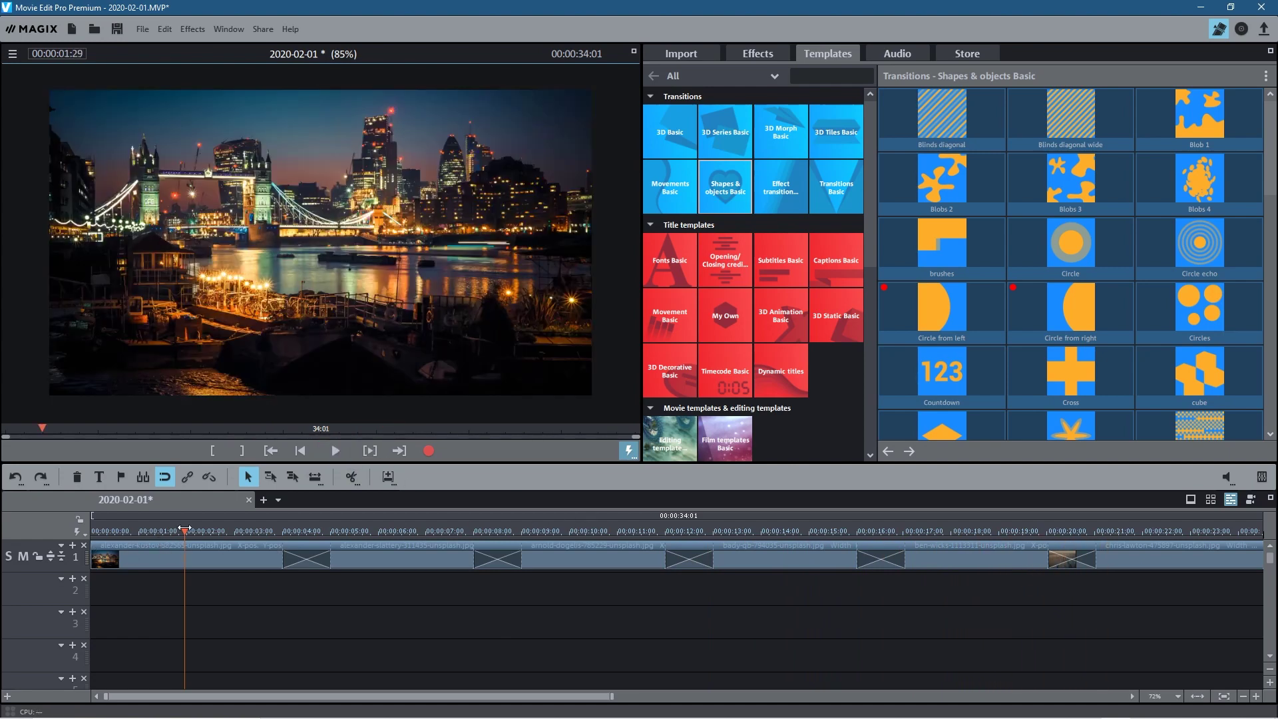
Step: Return the playhead to the start and add a short fade-in from black to the first image
{"action": "left_click_drag", "start_coordinate": [185, 529], "coordinate": [12, 500]}
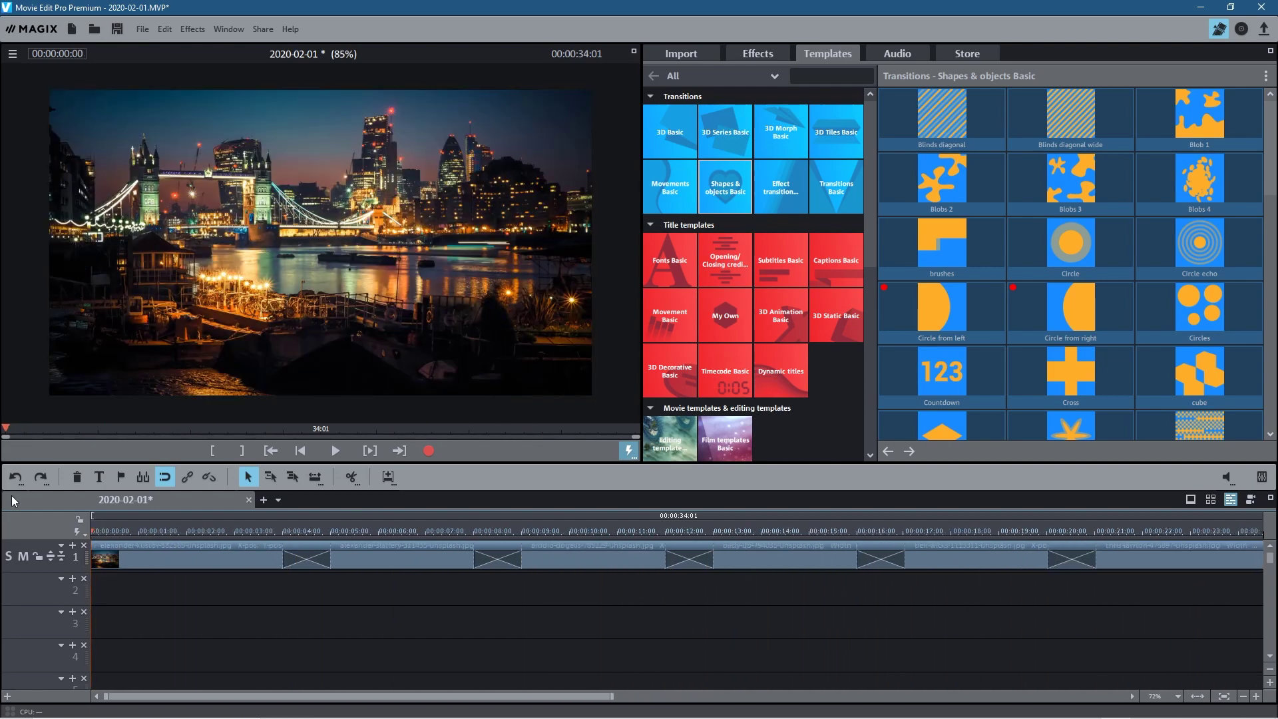
{"action": "left_click", "coordinate": [94, 549]}
{"action": "left_click_drag", "start_coordinate": [121, 548], "coordinate": [128, 549]}
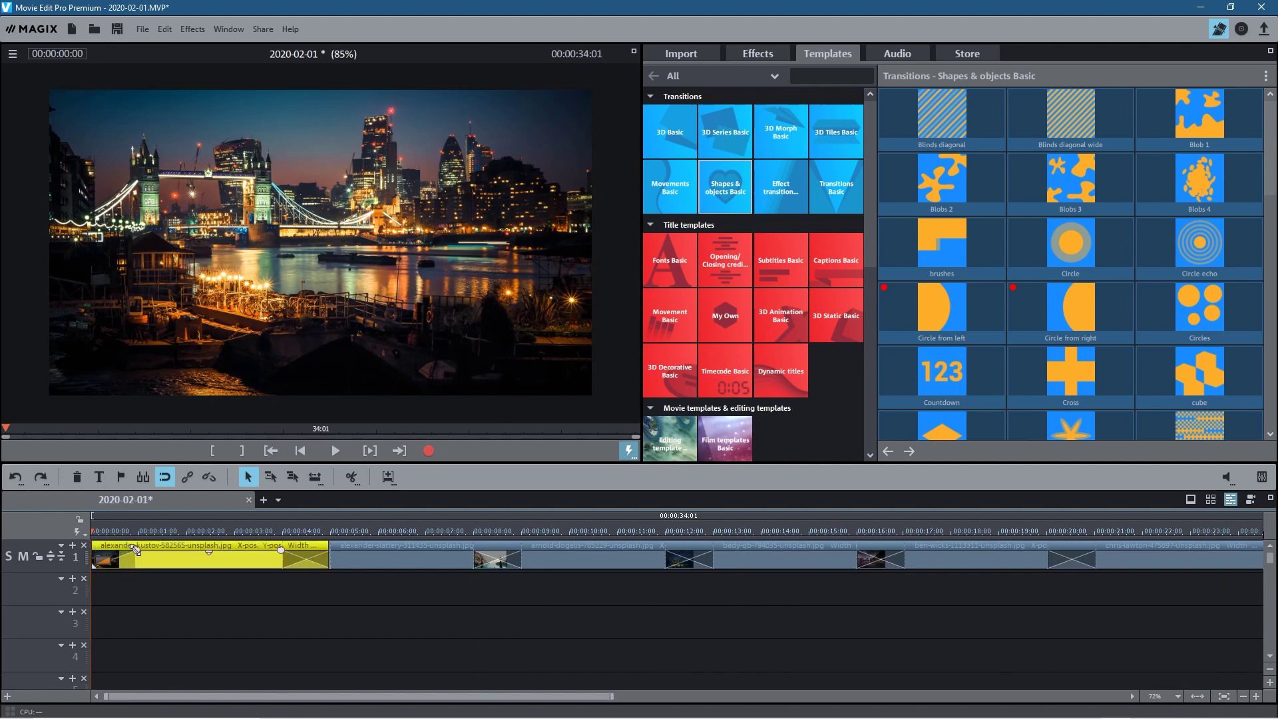
{"action": "left_click_drag", "start_coordinate": [136, 549], "coordinate": [131, 549]}
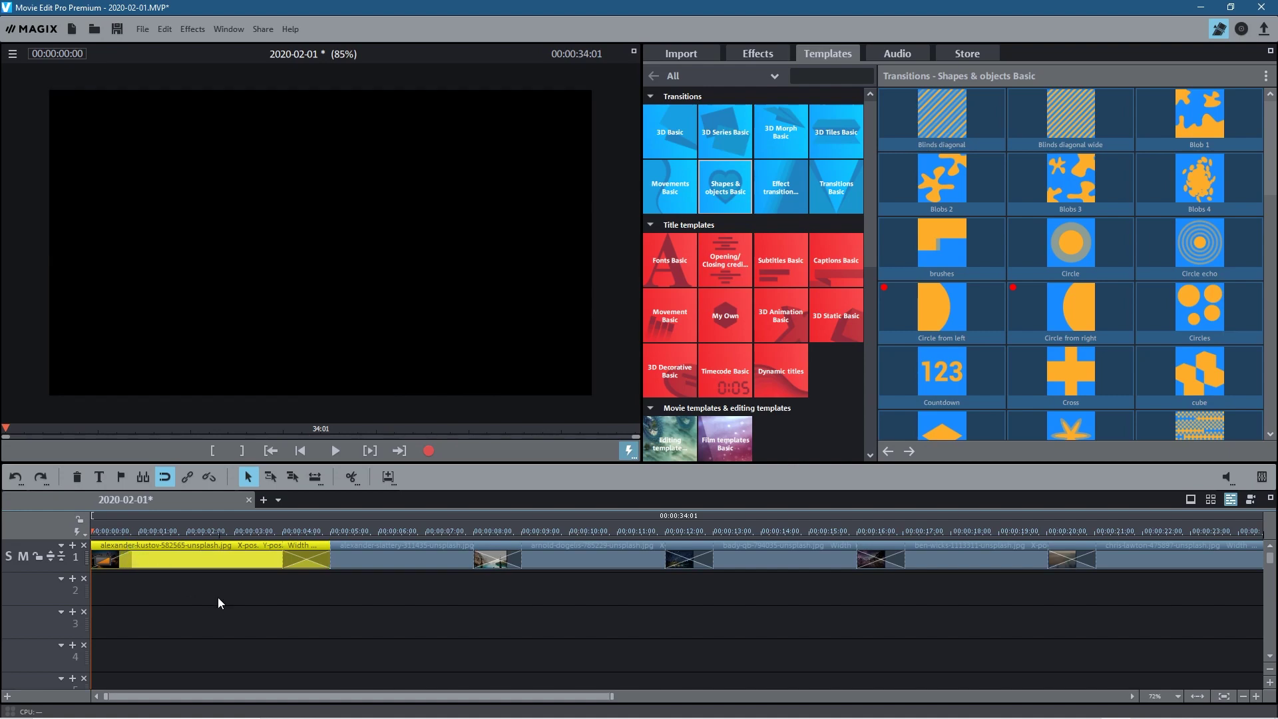
{"action": "left_click", "coordinate": [219, 603]}
Step: Close the gap before the seventh image by moving it earlier to overlap the sixth by one second, and check the fifth transition
{"action": "scroll", "coordinate": [499, 632], "scroll_direction": "right", "scroll_amount": 6}
{"action": "left_click", "coordinate": [930, 549]}
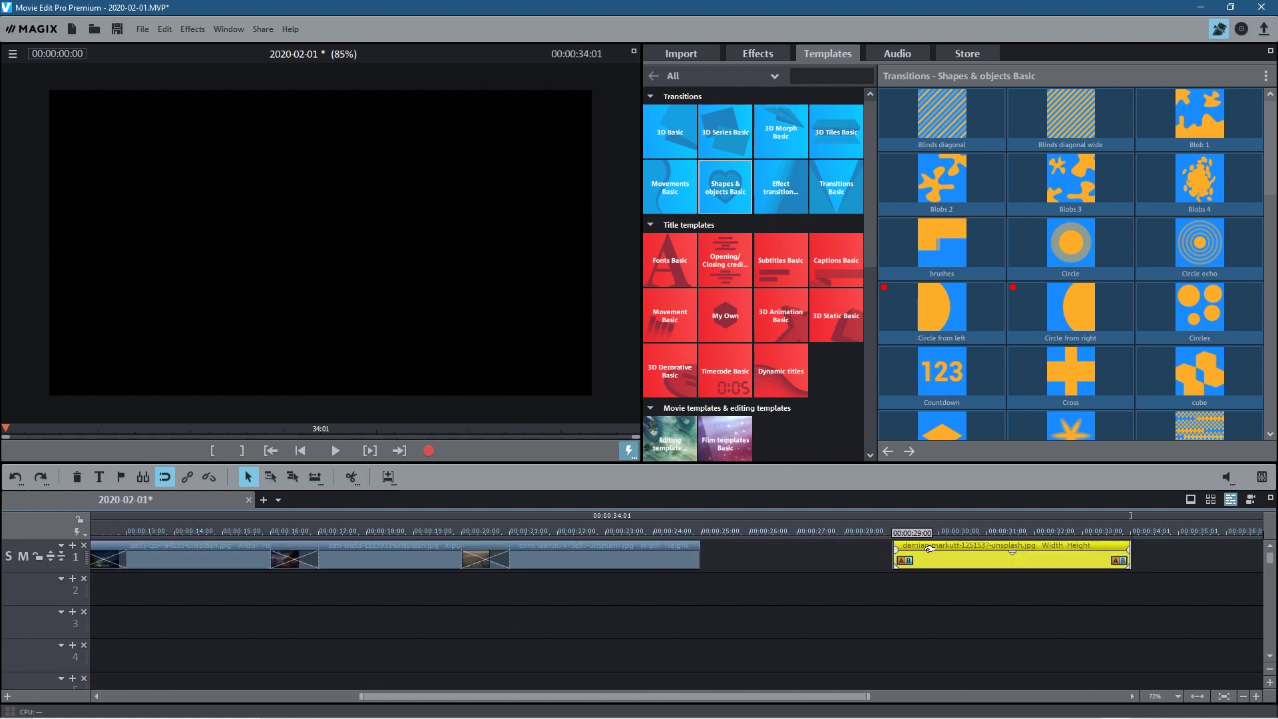
{"action": "left_click_drag", "start_coordinate": [964, 552], "coordinate": [691, 551]}
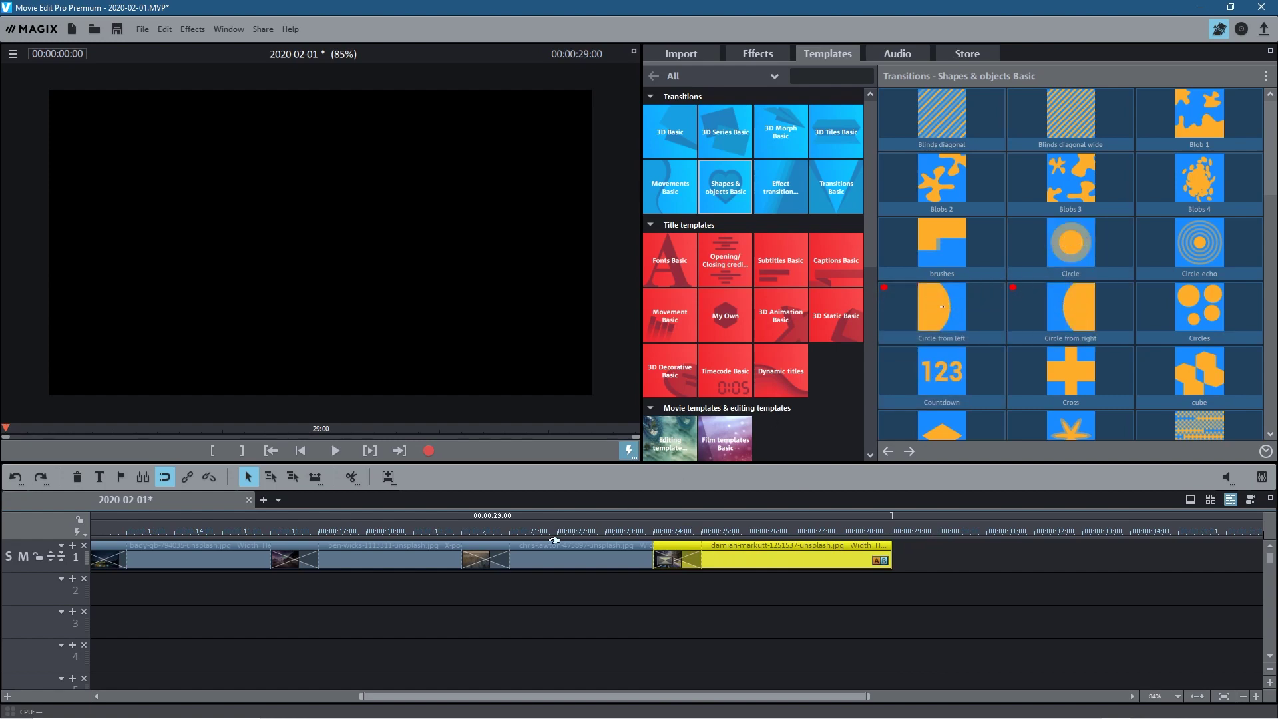
{"action": "left_click_drag", "start_coordinate": [445, 529], "coordinate": [481, 527]}
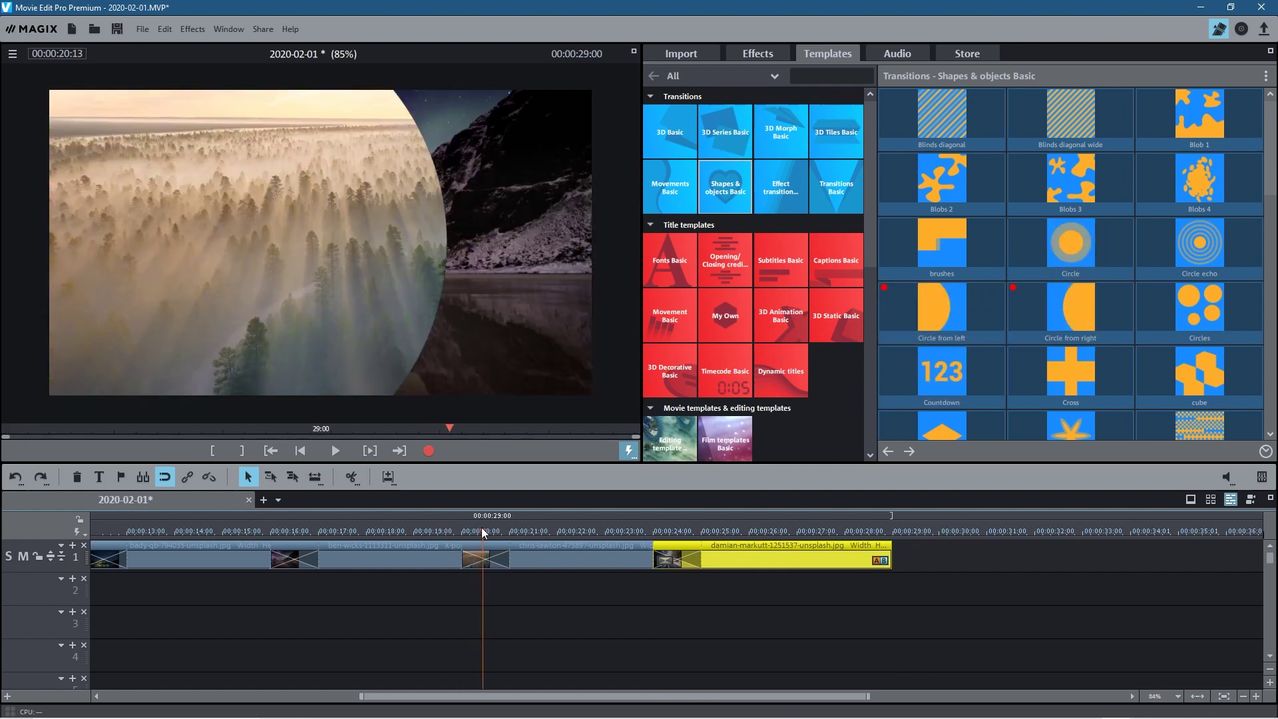
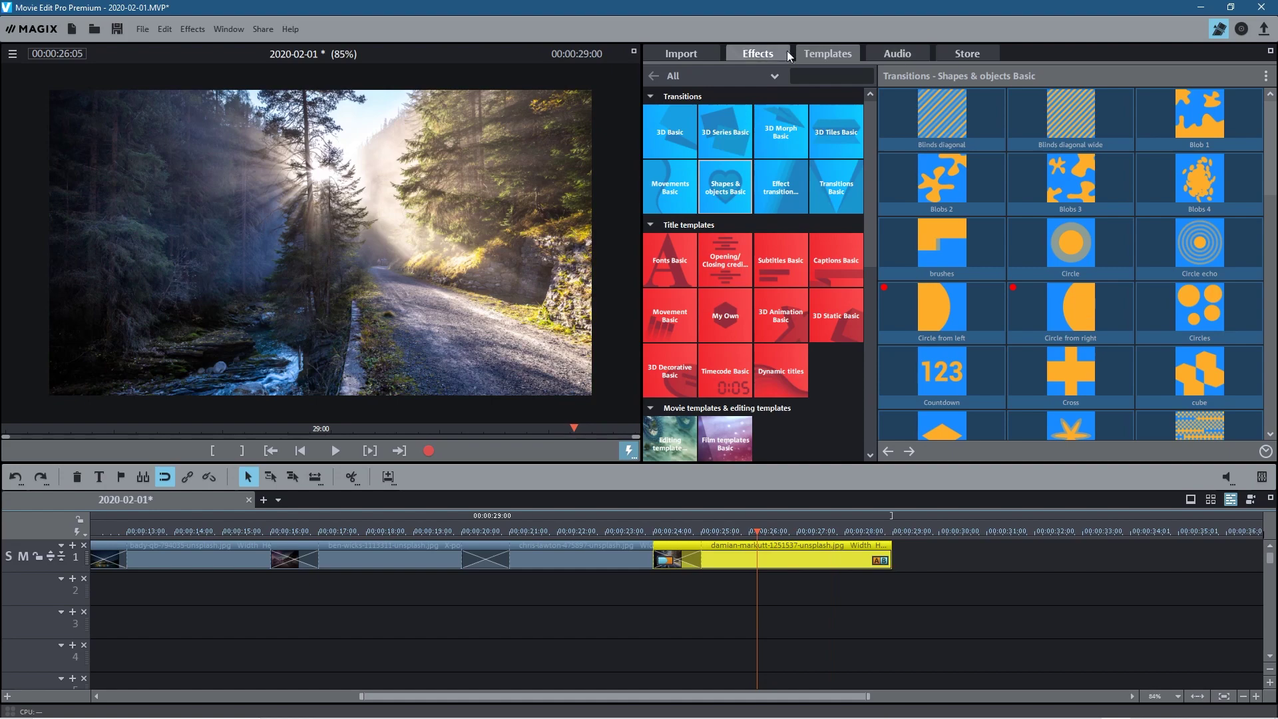
Step: Add a fade-out of about one second to the end of the seventh image
{"action": "left_click", "coordinate": [757, 53]}
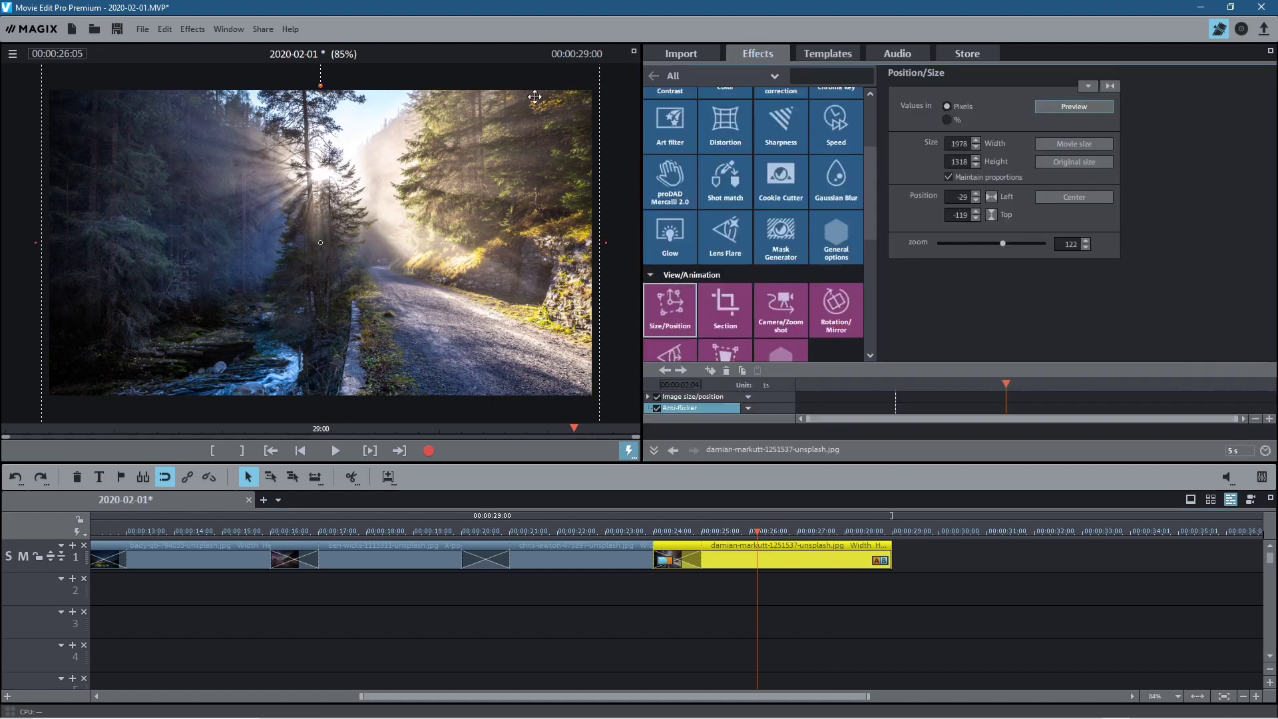
{"action": "left_click", "coordinate": [811, 55]}
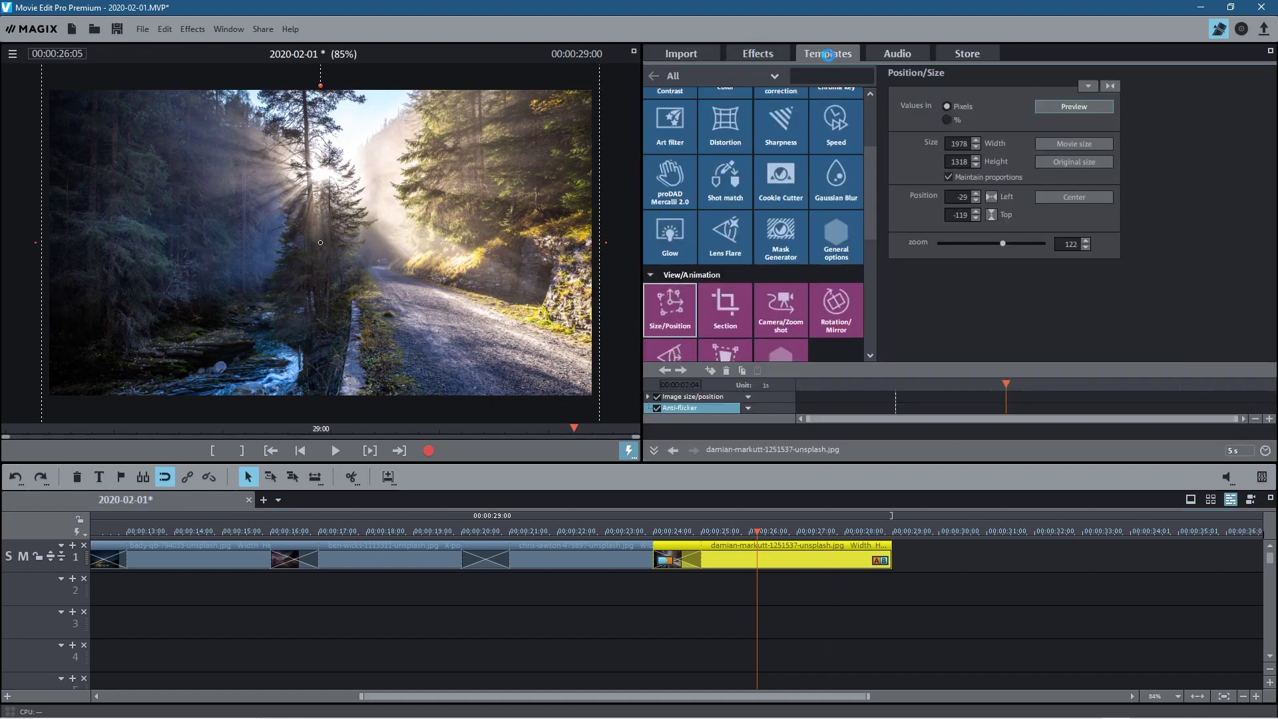
{"action": "left_click_drag", "start_coordinate": [886, 549], "coordinate": [844, 550]}
{"action": "left_click", "coordinate": [813, 632]}
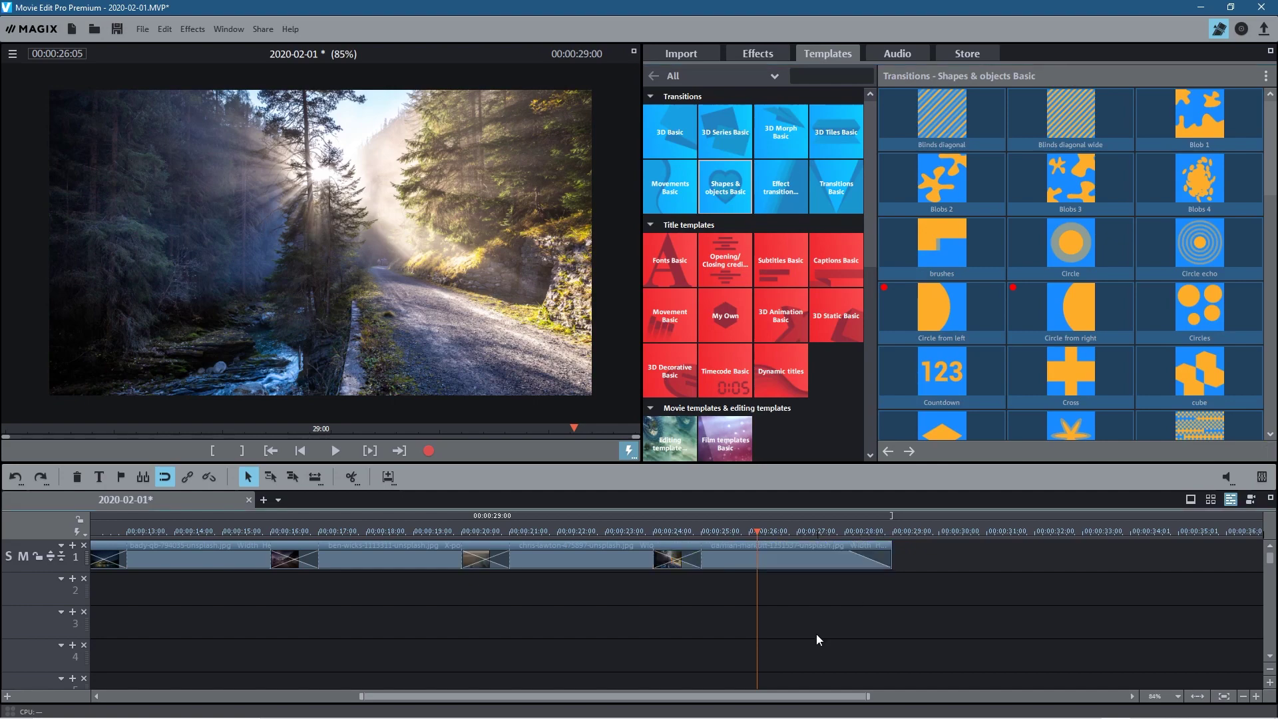
Step: Play the opening fade-in, and play from about 27 seconds to review the fade-out of the last image
{"action": "left_click_drag", "start_coordinate": [757, 531], "coordinate": [5, 569]}
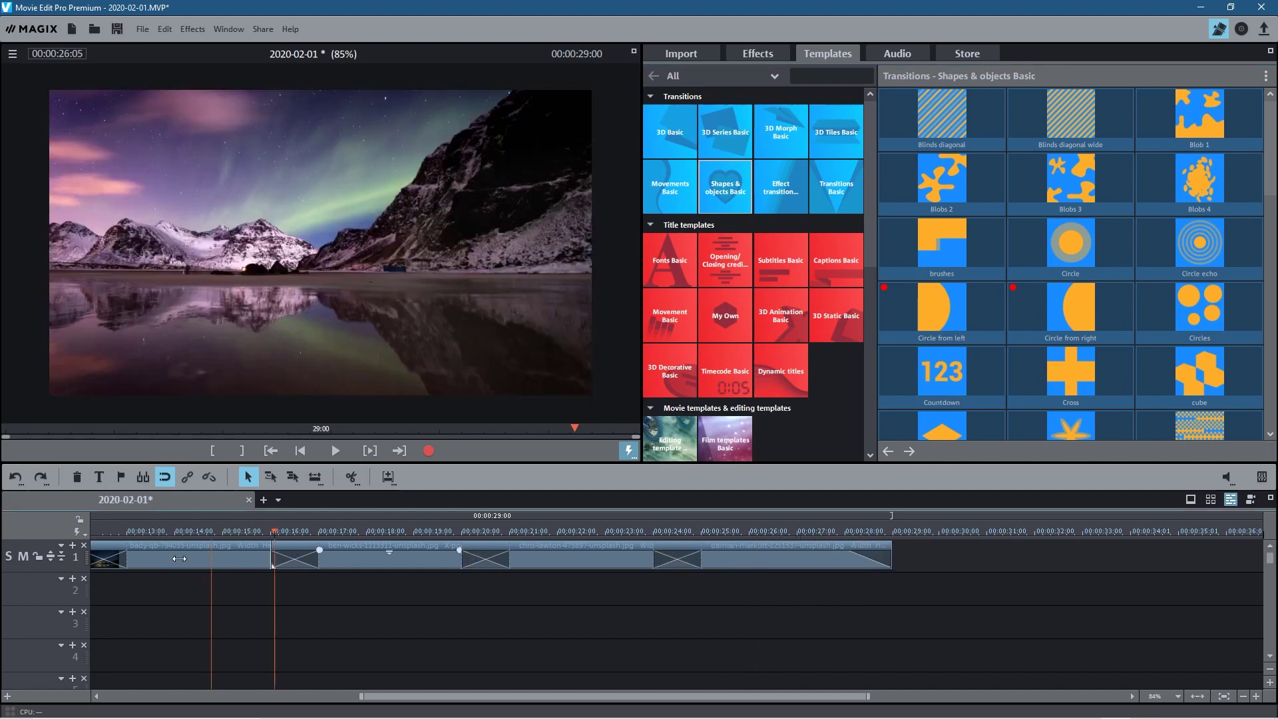
{"action": "left_click", "coordinate": [326, 449]}
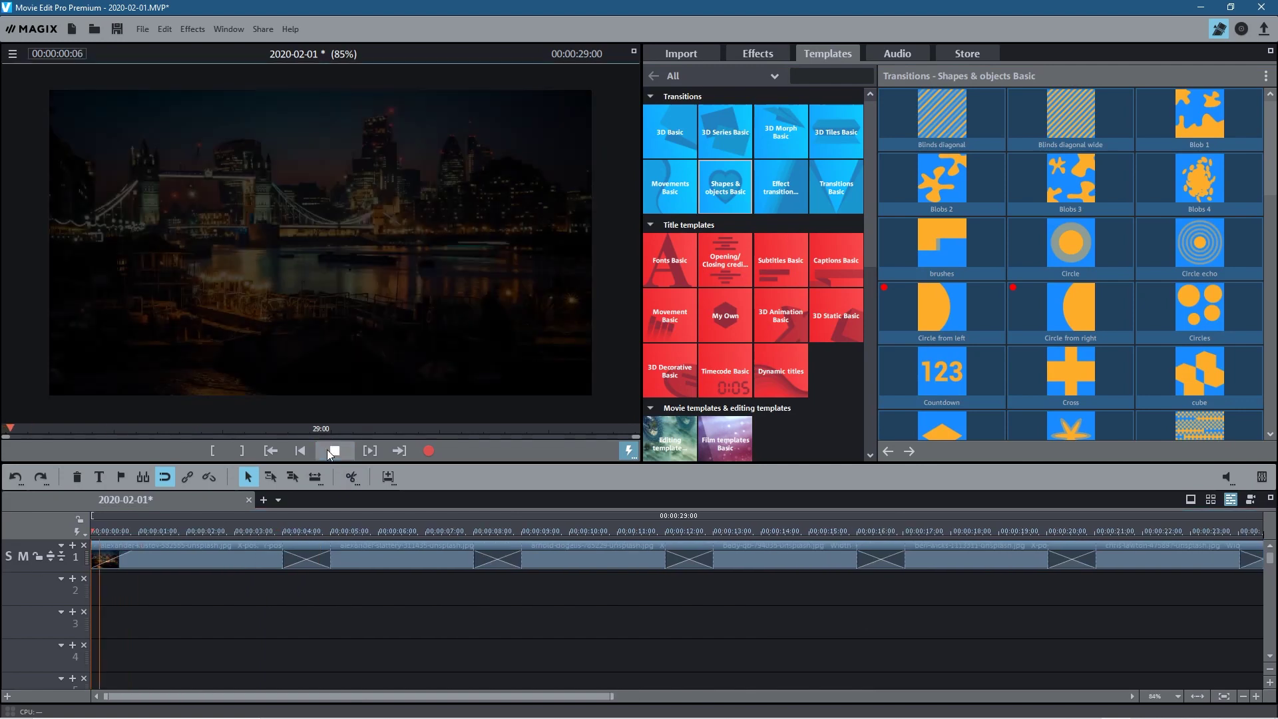
{"action": "left_click", "coordinate": [326, 449]}
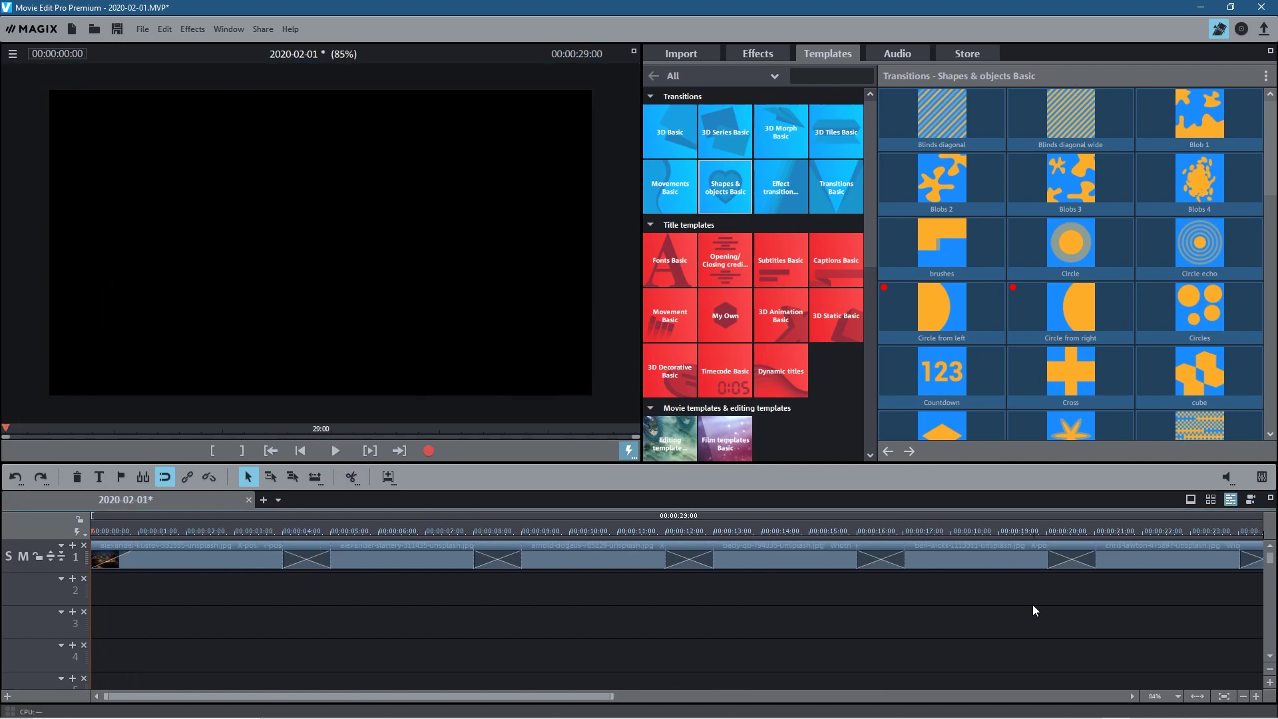
{"action": "scroll", "coordinate": [1000, 590], "scroll_direction": "right", "scroll_amount": 5}
{"action": "left_click", "coordinate": [797, 533]}
{"action": "left_click", "coordinate": [335, 450]}
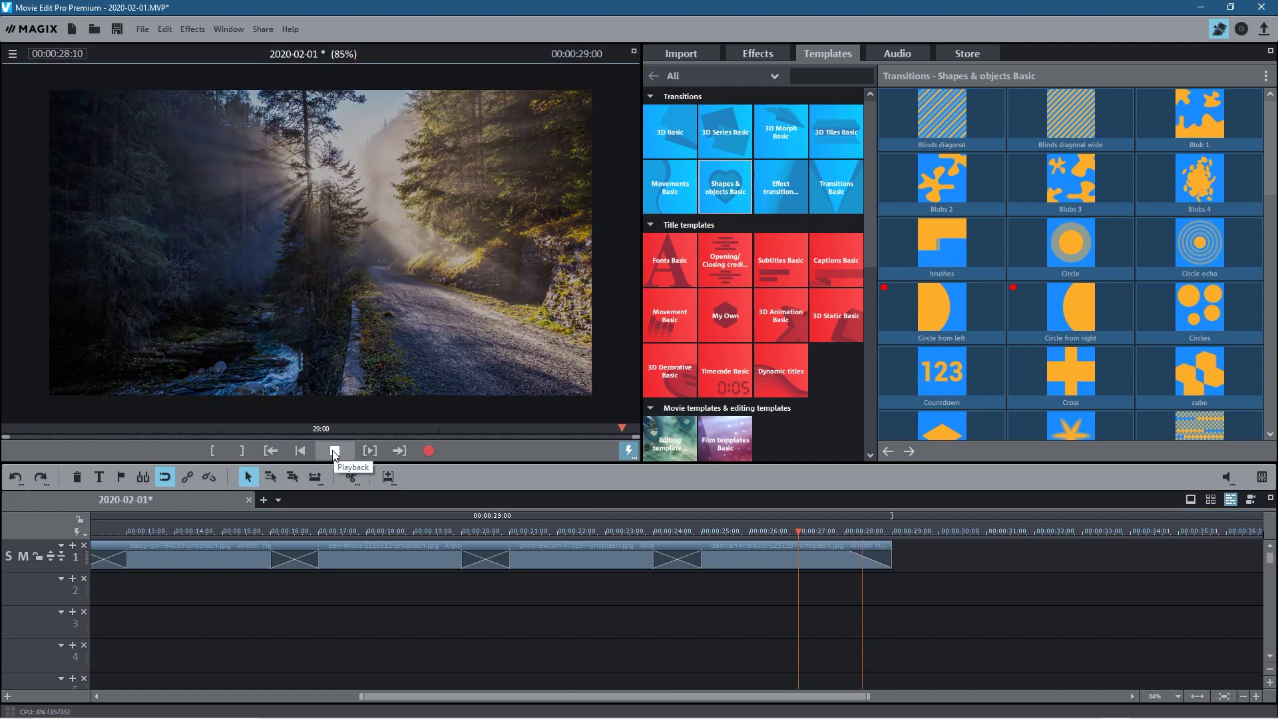
Step: Select all images on track 1 and look up their Change photo length option, leaving it unused
{"action": "scroll", "coordinate": [504, 639], "scroll_direction": "left", "scroll_amount": 5}
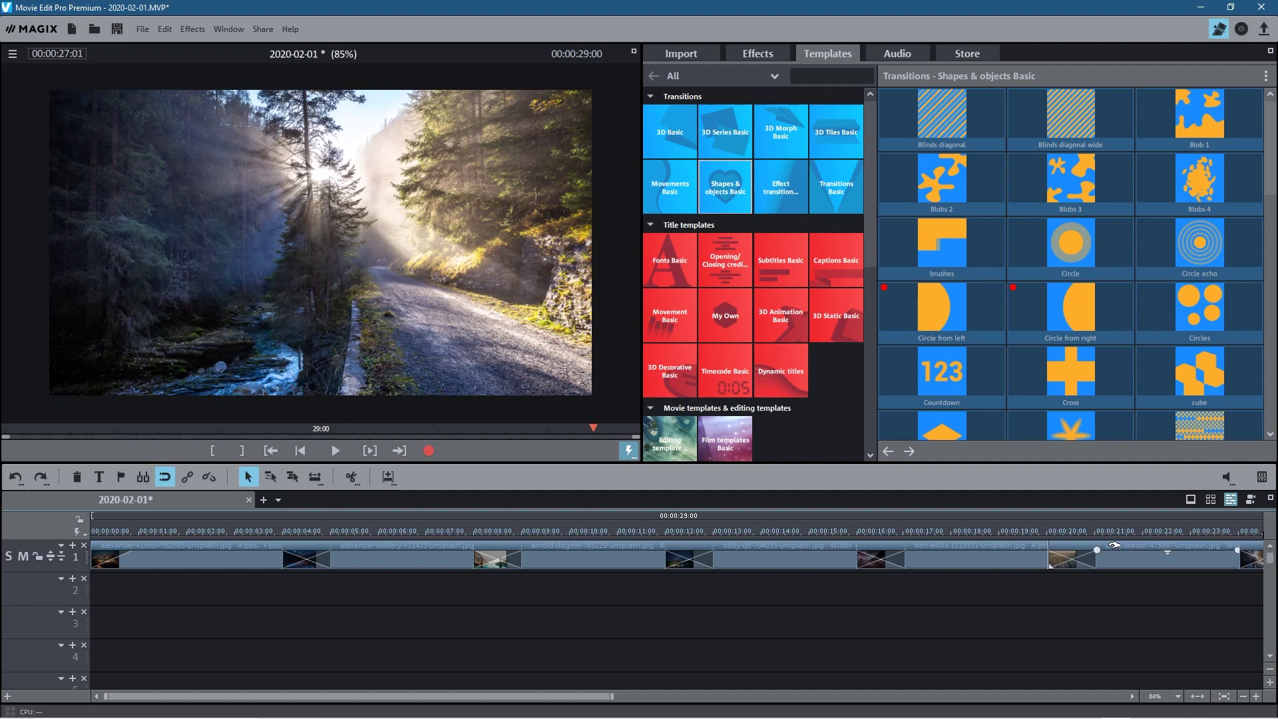
{"action": "left_click", "coordinate": [214, 557]}
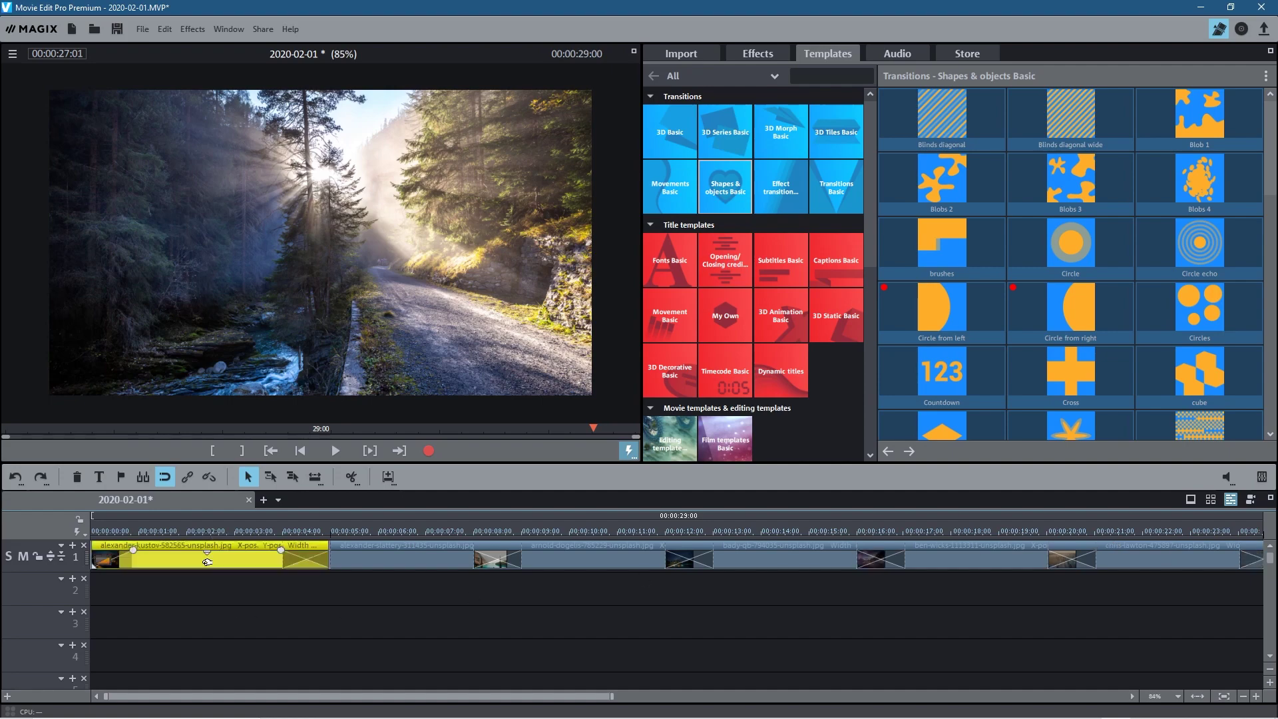
{"action": "left_click", "coordinate": [331, 608]}
{"action": "key", "text": "ctrl+a"}
{"action": "right_click", "coordinate": [233, 566]}
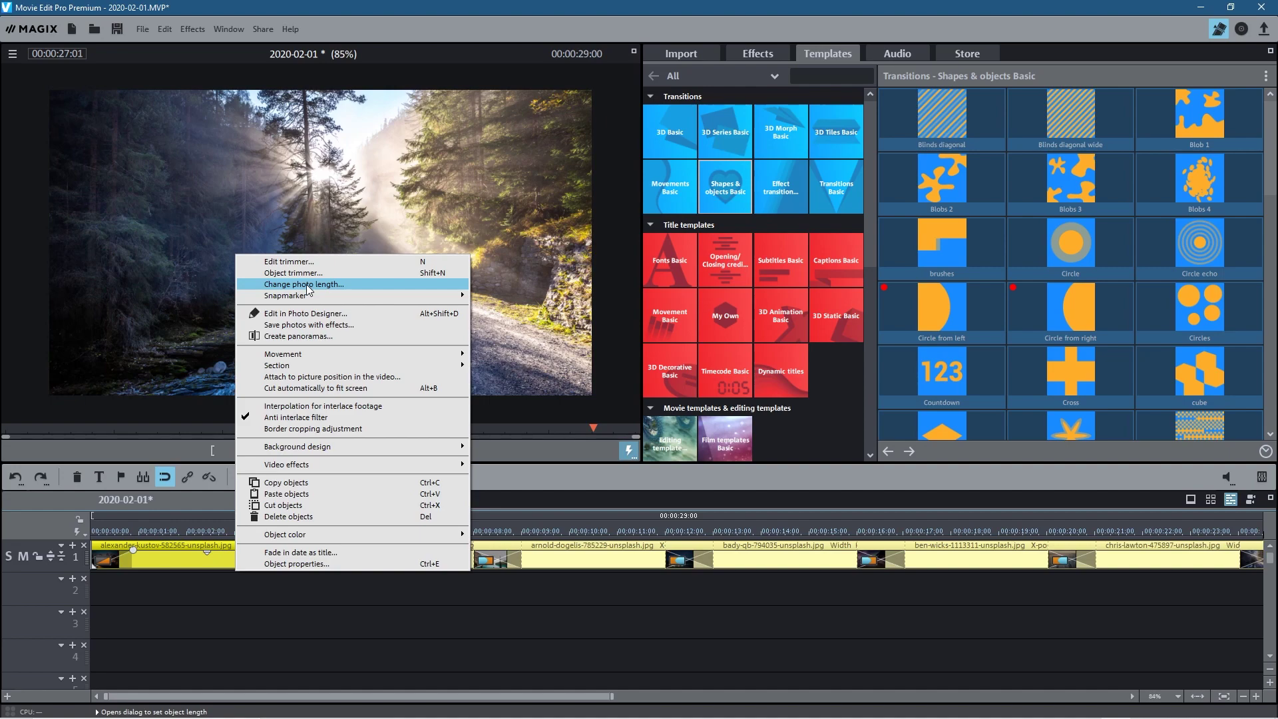
{"action": "left_click", "coordinate": [503, 570]}
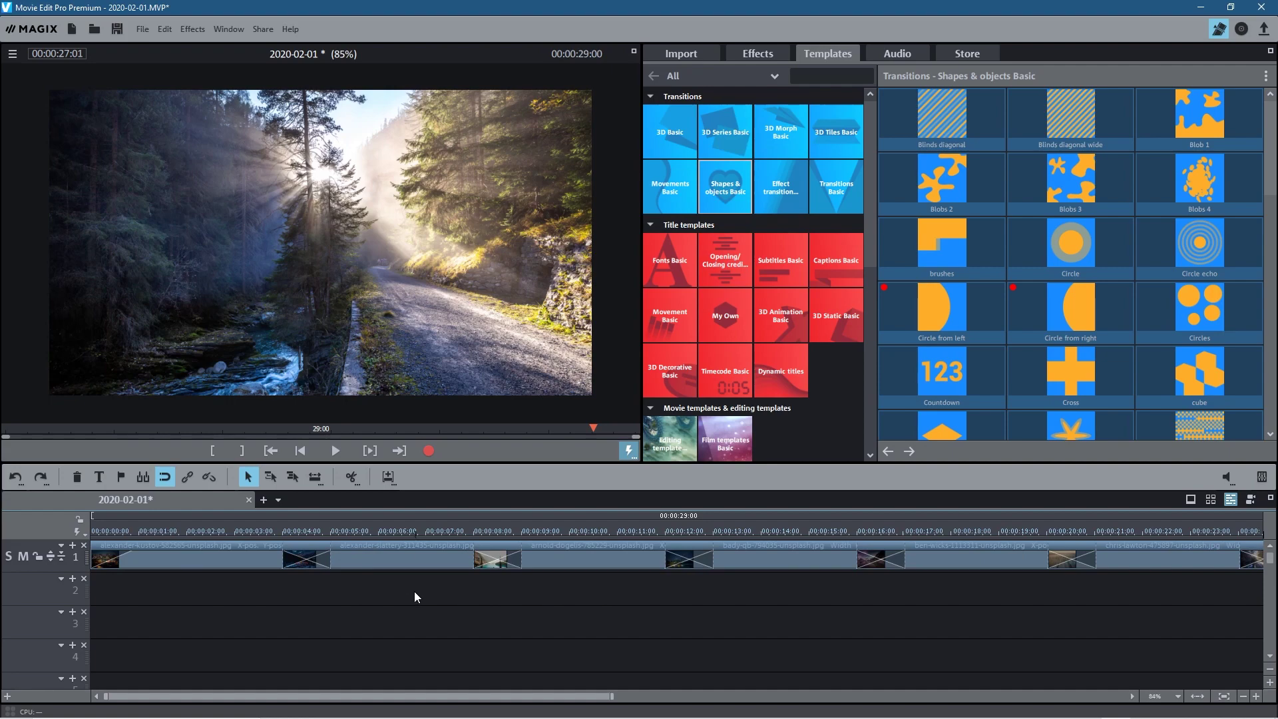
Step: Switch to the file explorer folder and place Heartbeat_of_the_Hood.mp3 at the start of track 2 in Movie Edit Pro
{"action": "mouse_move", "coordinate": [802, 697]}
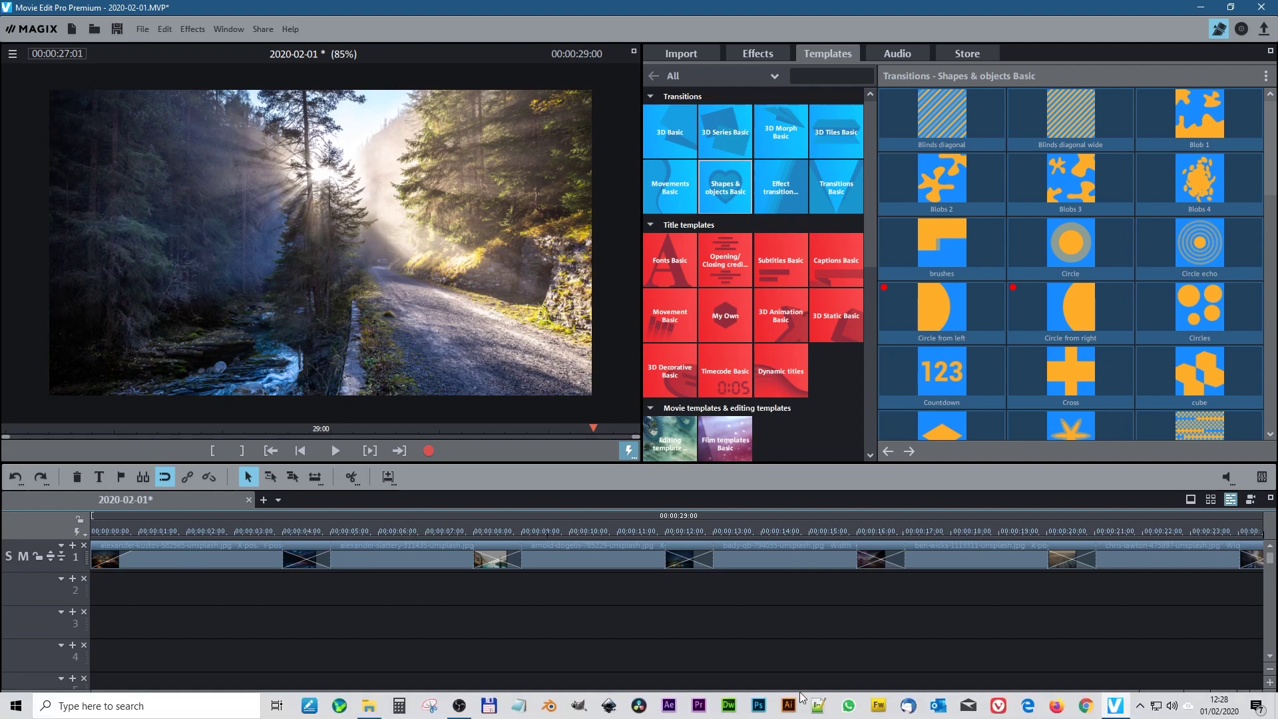
{"action": "key", "text": "alt+Tab"}
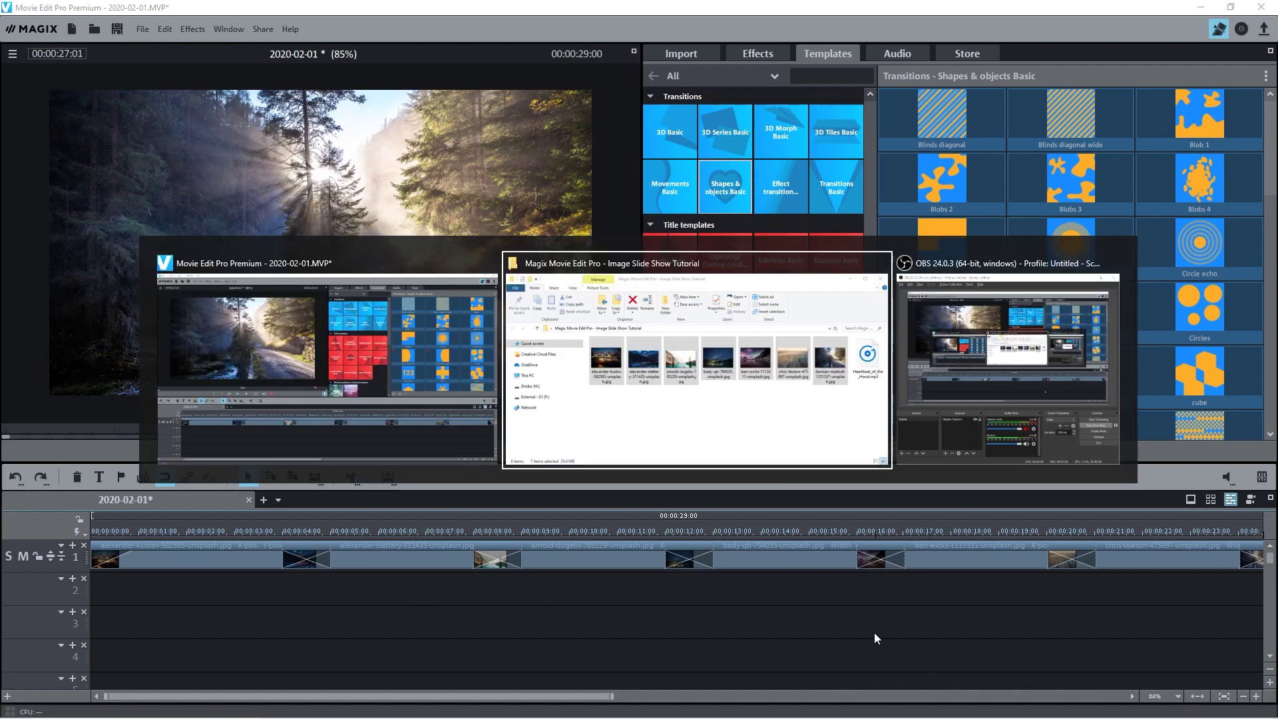
{"action": "left_click_drag", "start_coordinate": [1169, 286], "coordinate": [135, 598]}
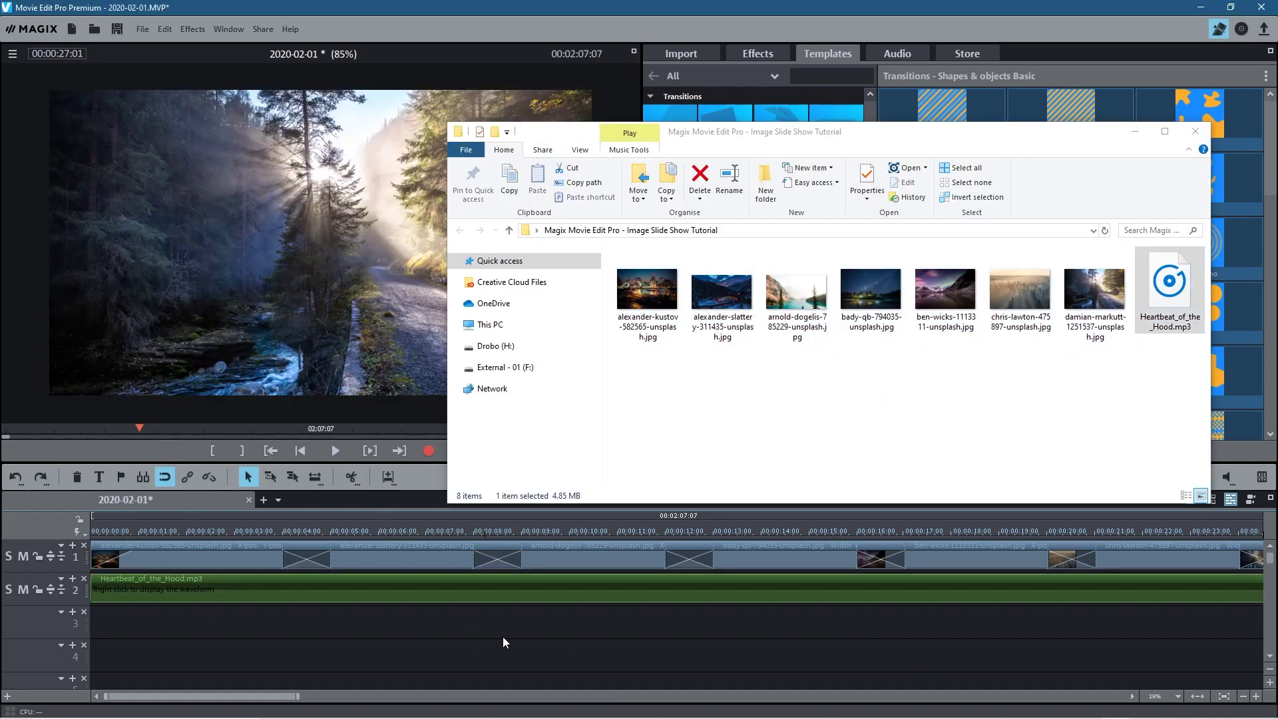
{"action": "left_click", "coordinate": [746, 33]}
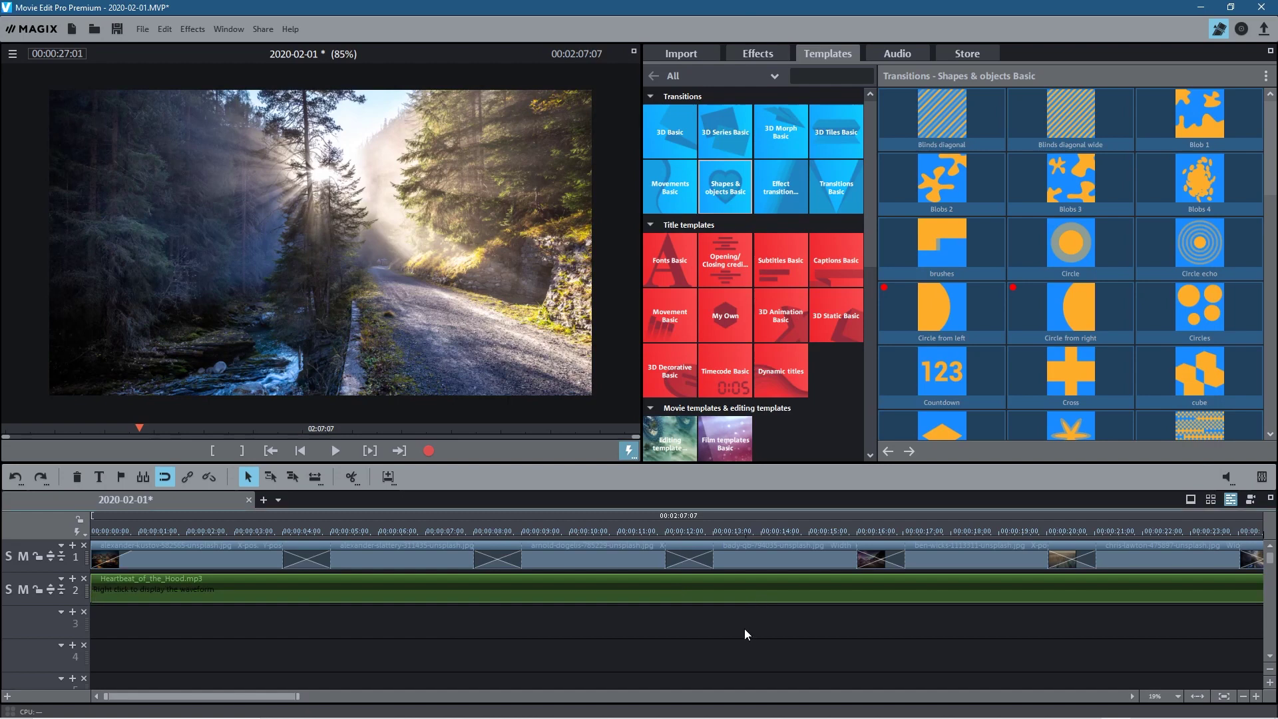
Step: Split the music on track 2 at 00:00:29:00, where the images end, and delete the part beyond it
{"action": "scroll", "coordinate": [744, 628], "scroll_direction": "up", "scroll_amount": 3}
{"action": "left_click", "coordinate": [896, 533]}
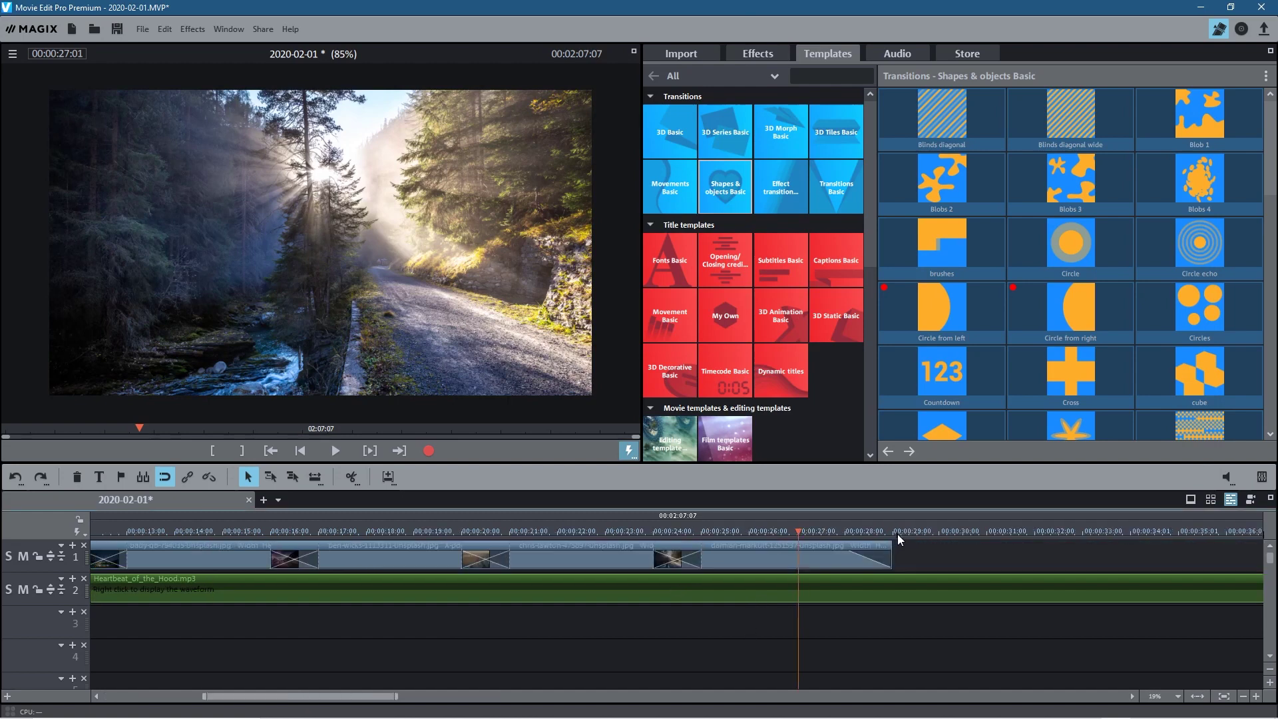
{"action": "left_click", "coordinate": [914, 579]}
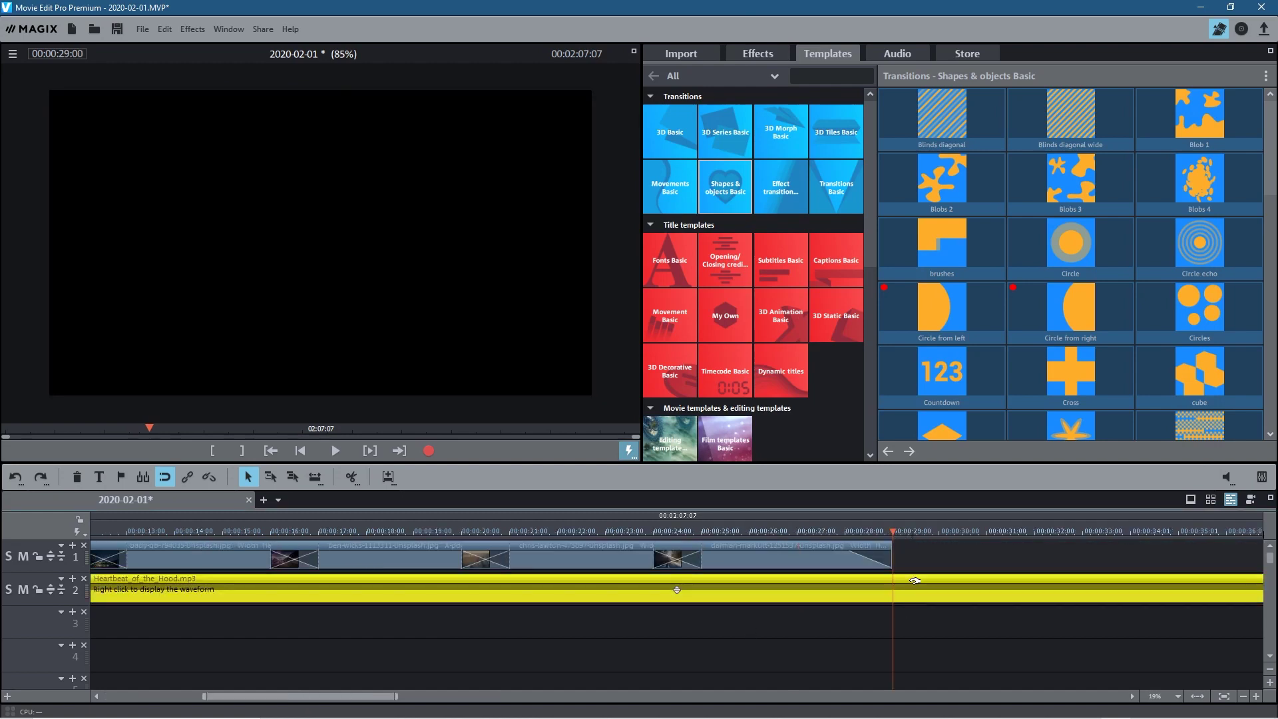
{"action": "left_click", "coordinate": [353, 473]}
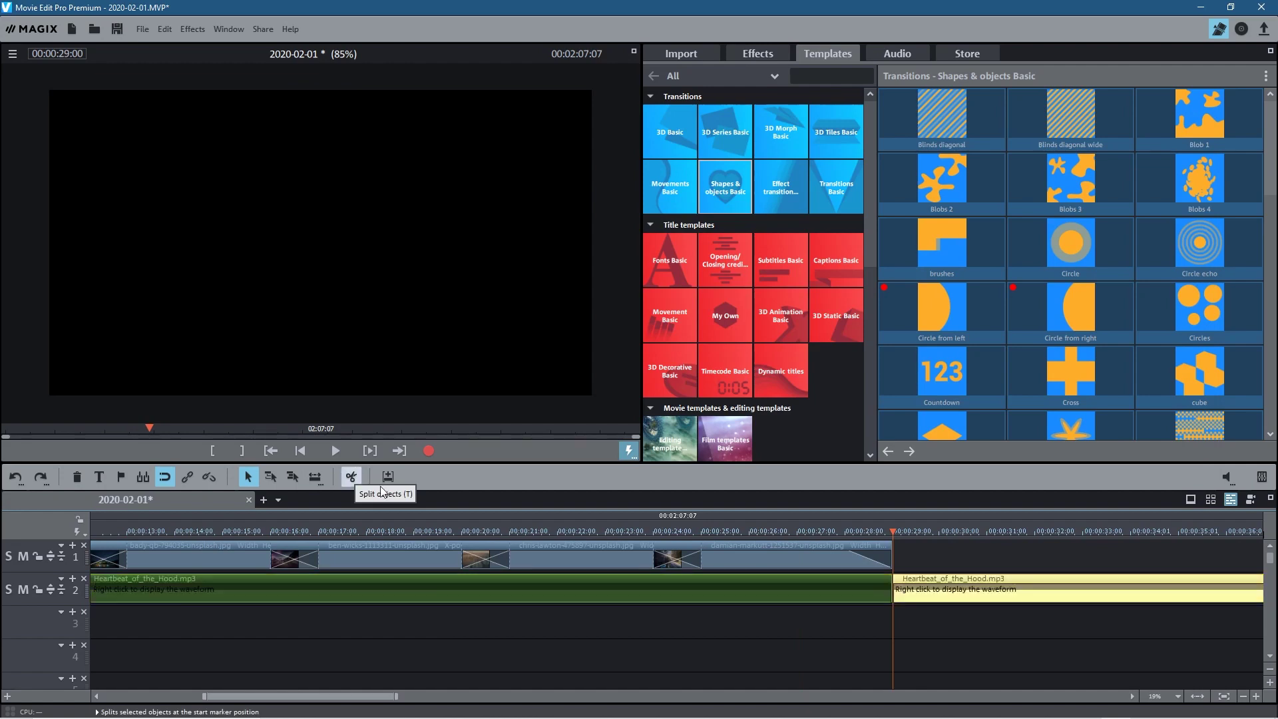
{"action": "left_click", "coordinate": [942, 586]}
{"action": "key", "text": "Delete"}
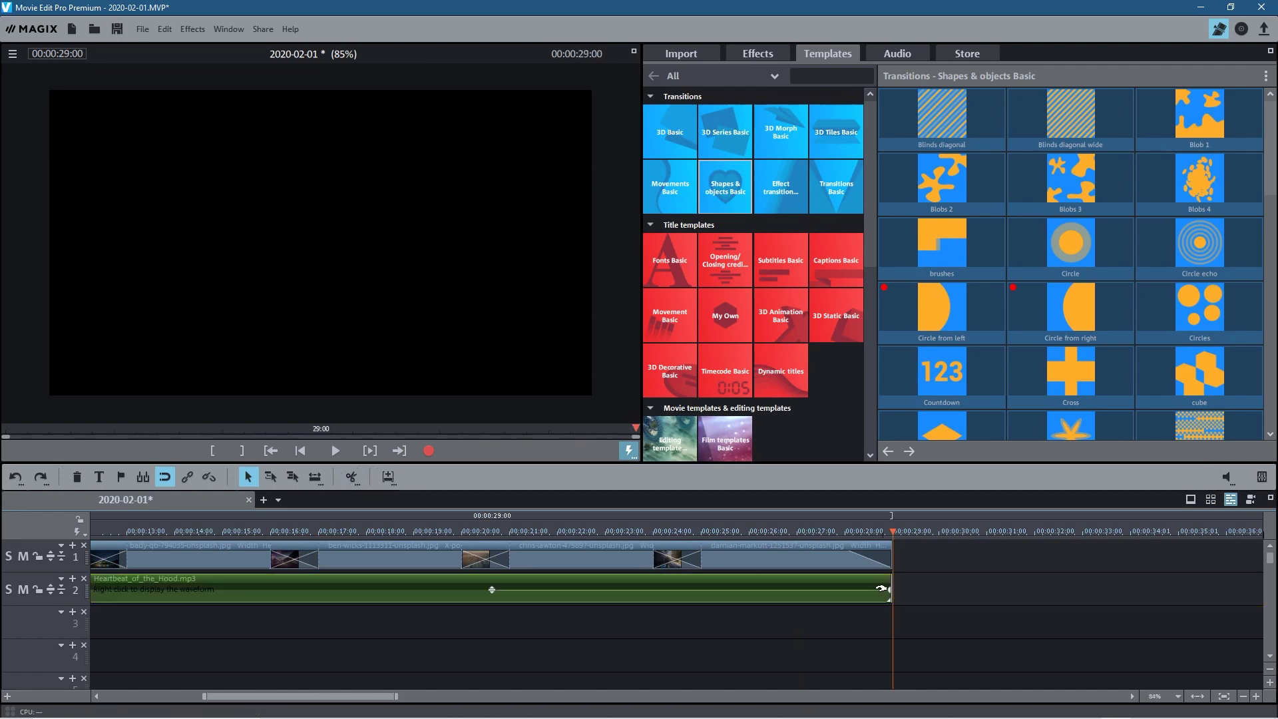
Step: Set the volume of the music clip to -12 dB
{"action": "right_click", "coordinate": [426, 588]}
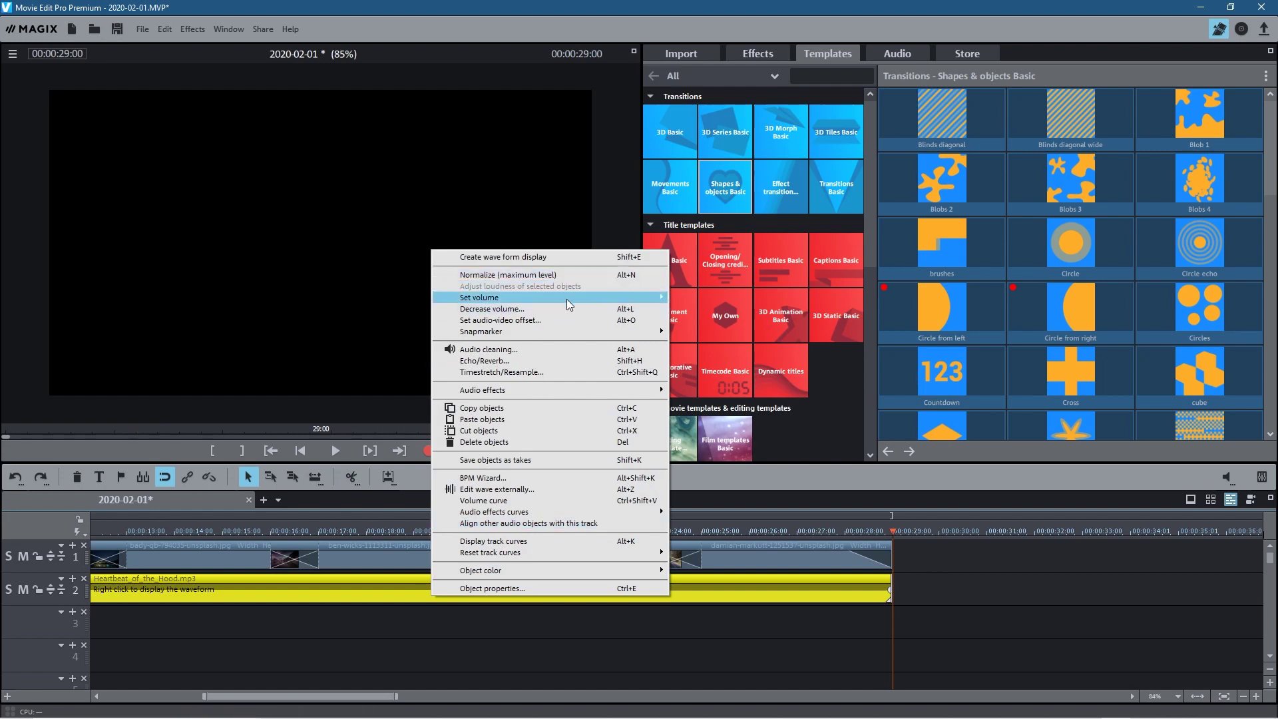
{"action": "mouse_move", "coordinate": [566, 298]}
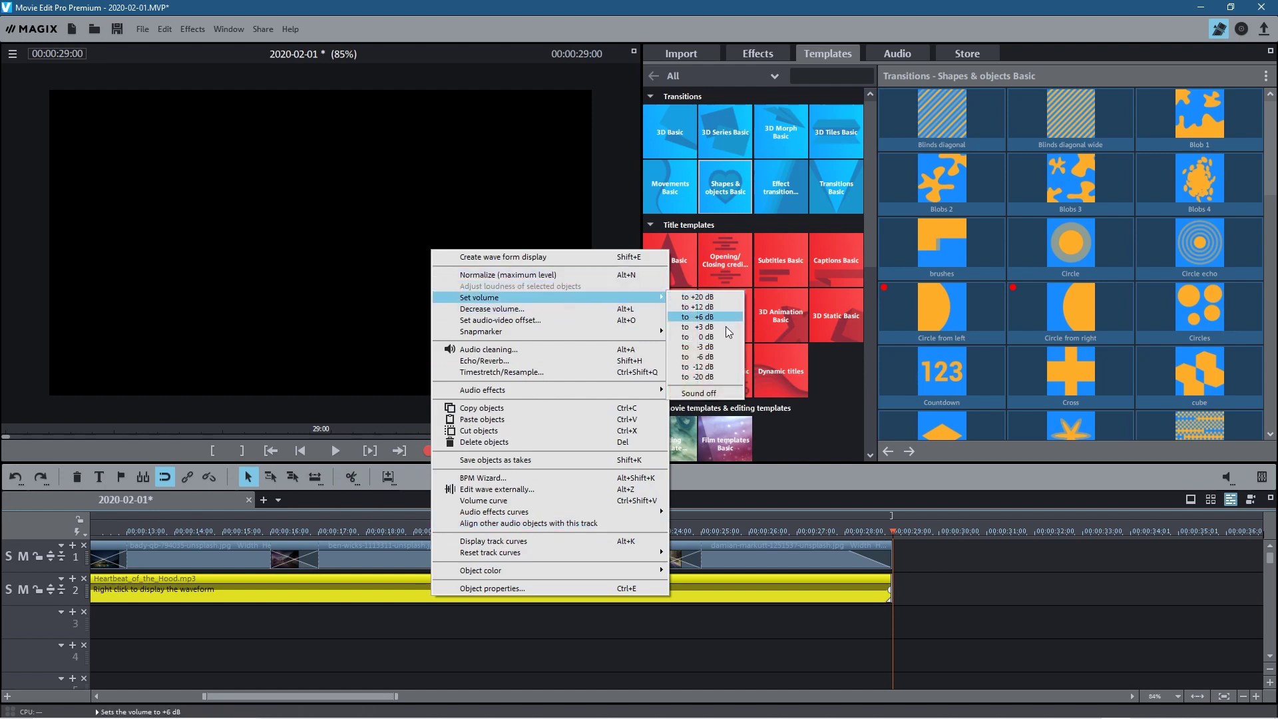
{"action": "left_click", "coordinate": [697, 366]}
Step: Add a fade-out of about five seconds to the end of the music and return the playhead to the start
{"action": "mouse_move", "coordinate": [892, 597]}
{"action": "left_mouse_down"}
{"action": "mouse_move", "coordinate": [649, 595]}
{"action": "mouse_move", "coordinate": [765, 595]}
{"action": "mouse_move", "coordinate": [755, 584]}
{"action": "mouse_move", "coordinate": [777, 583]}
{"action": "left_mouse_up"}
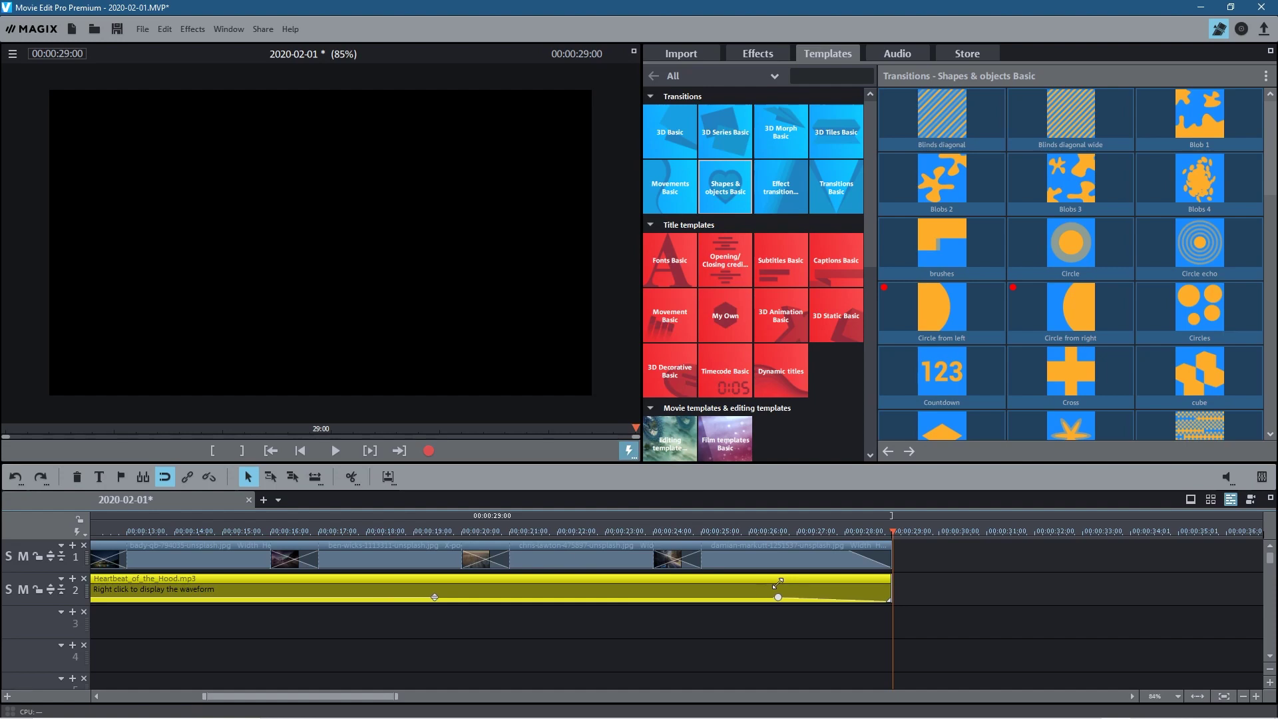
{"action": "left_click_drag", "start_coordinate": [749, 531], "coordinate": [153, 509]}
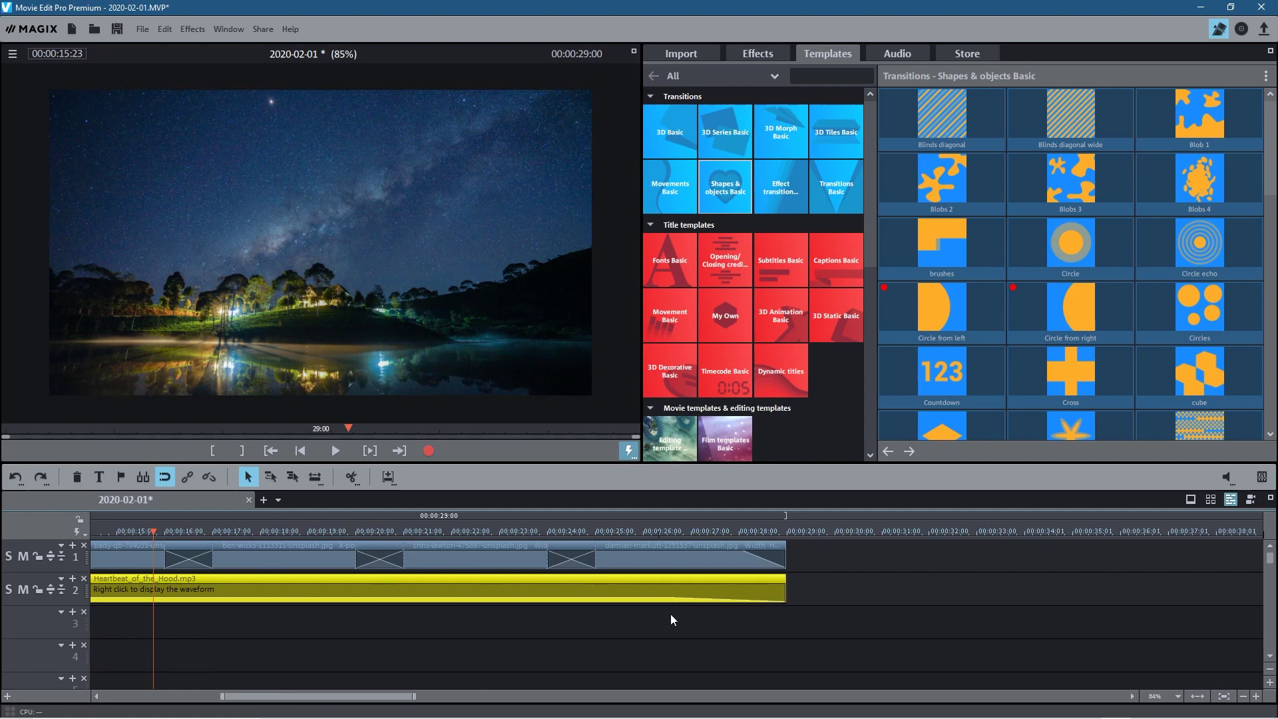
{"action": "left_click_drag", "start_coordinate": [672, 595], "coordinate": [541, 594]}
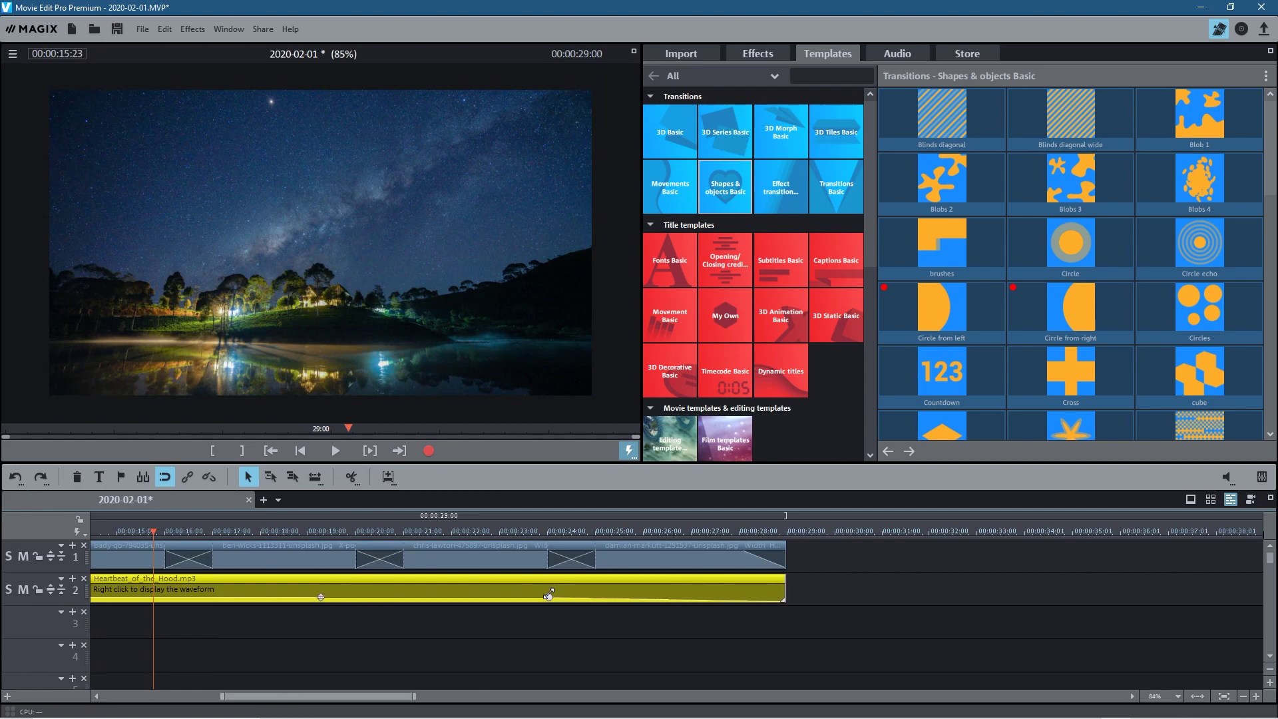
{"action": "left_click_drag", "start_coordinate": [533, 528], "coordinate": [4, 514]}
{"action": "mouse_move", "coordinate": [95, 595]}
{"action": "left_mouse_down"}
{"action": "mouse_move", "coordinate": [266, 592]}
{"action": "mouse_move", "coordinate": [107, 588]}
{"action": "left_mouse_up"}
{"action": "left_click", "coordinate": [82, 578]}
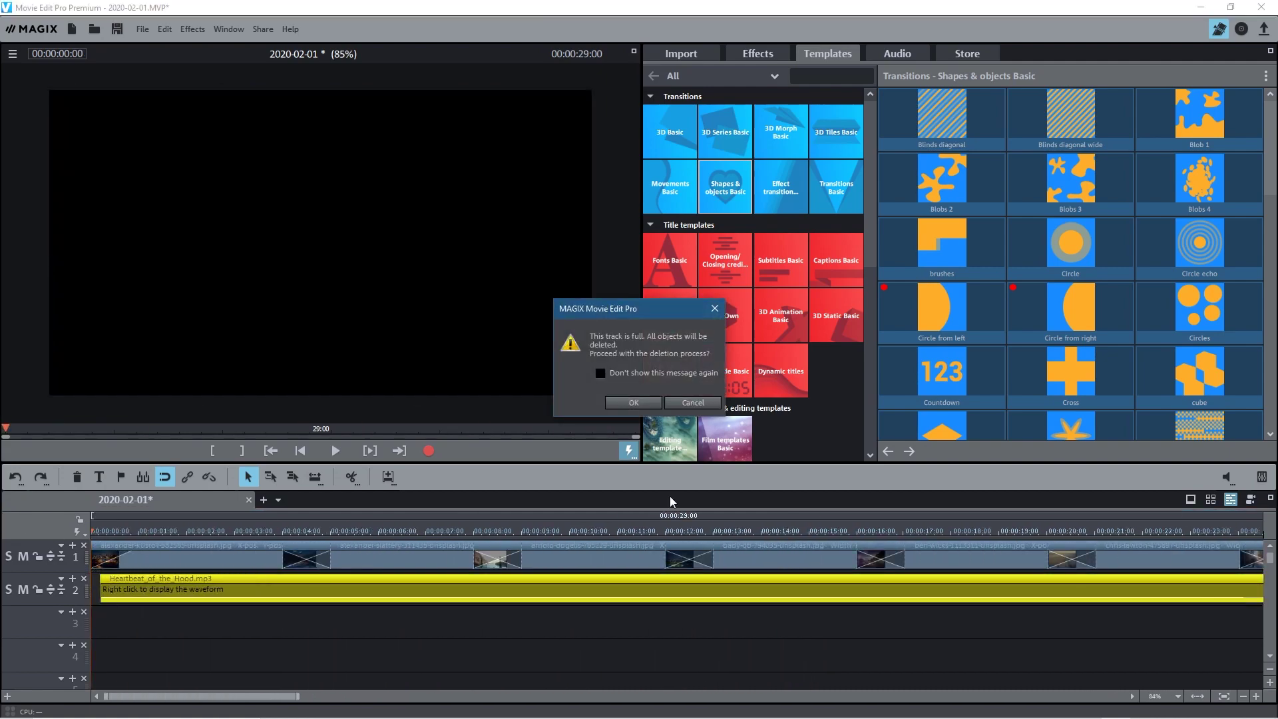
{"action": "left_click", "coordinate": [693, 402]}
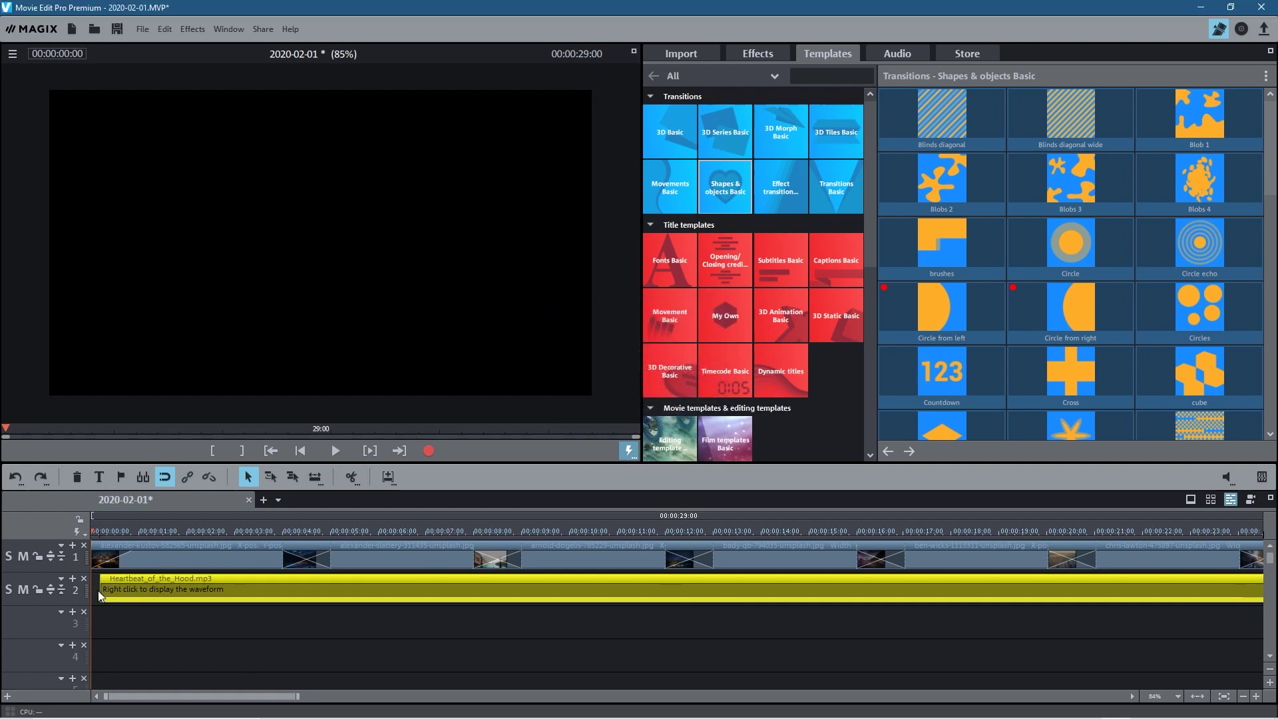
{"action": "left_click_drag", "start_coordinate": [100, 590], "coordinate": [93, 592]}
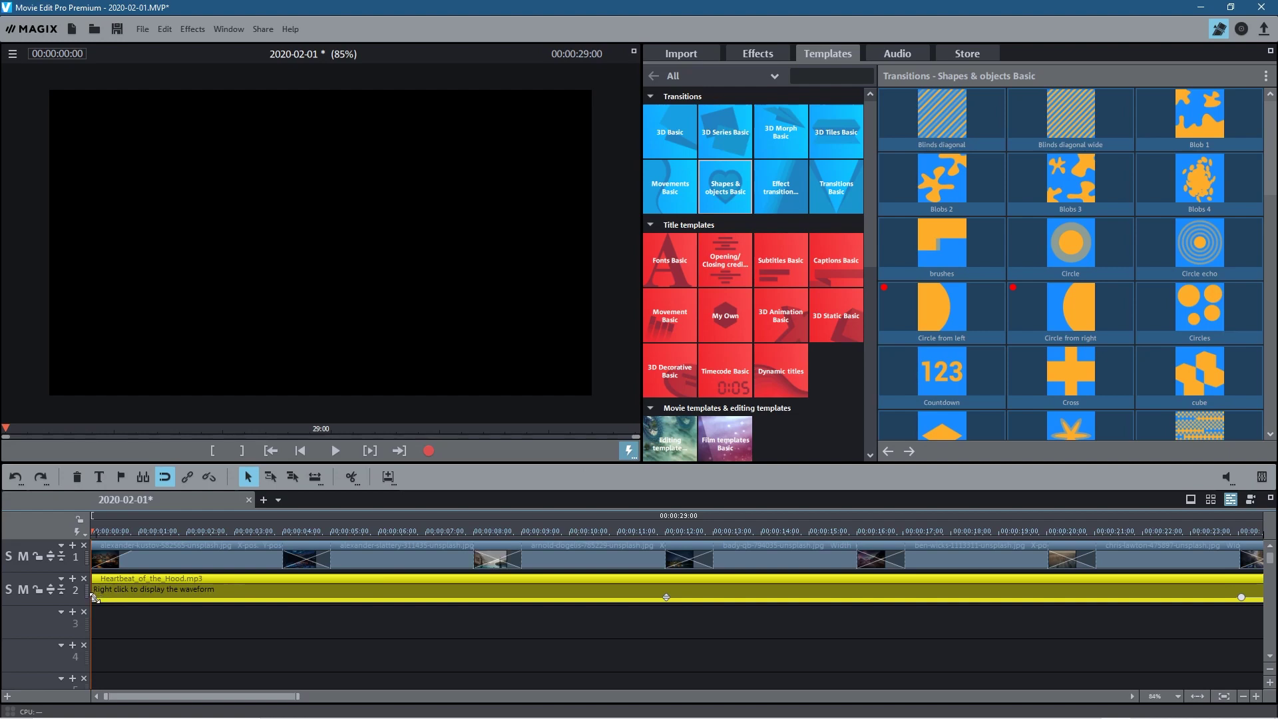
Step: Add a gradual fade-in to the start of the music and play the opening seconds to check it
{"action": "left_click_drag", "start_coordinate": [141, 596], "coordinate": [254, 594]}
{"action": "left_click", "coordinate": [333, 451]}
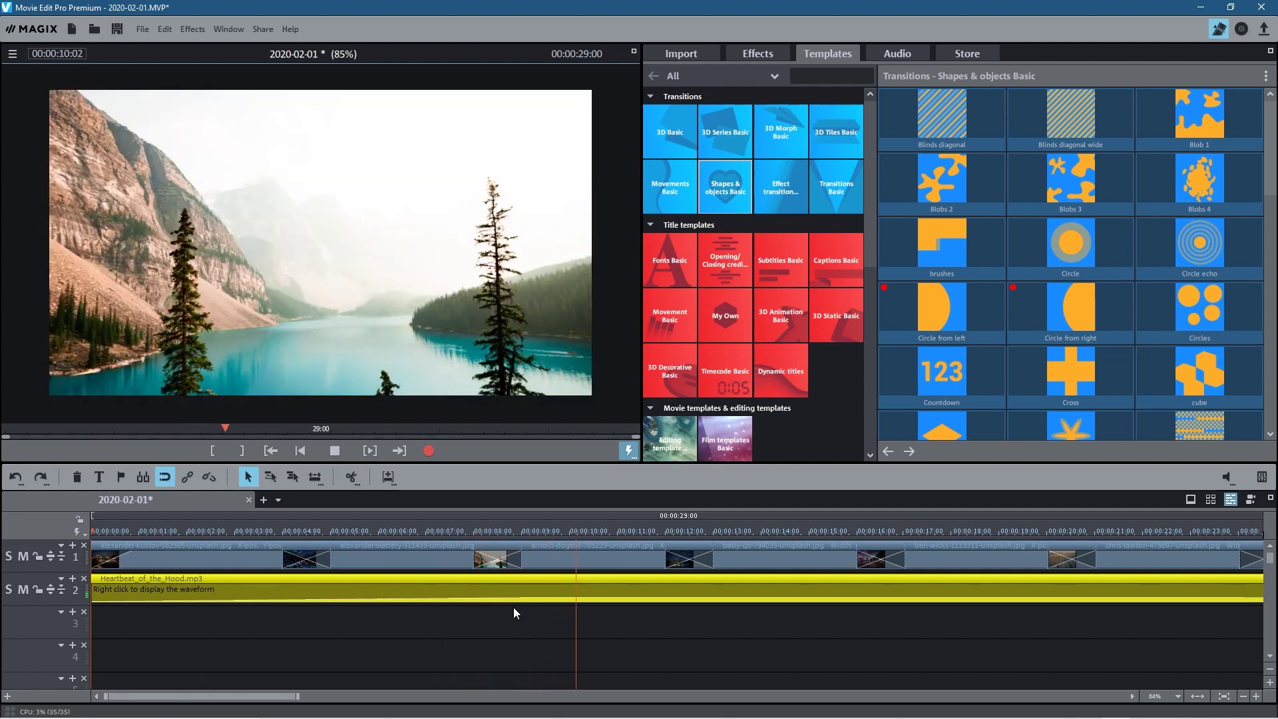
{"action": "left_click", "coordinate": [334, 450]}
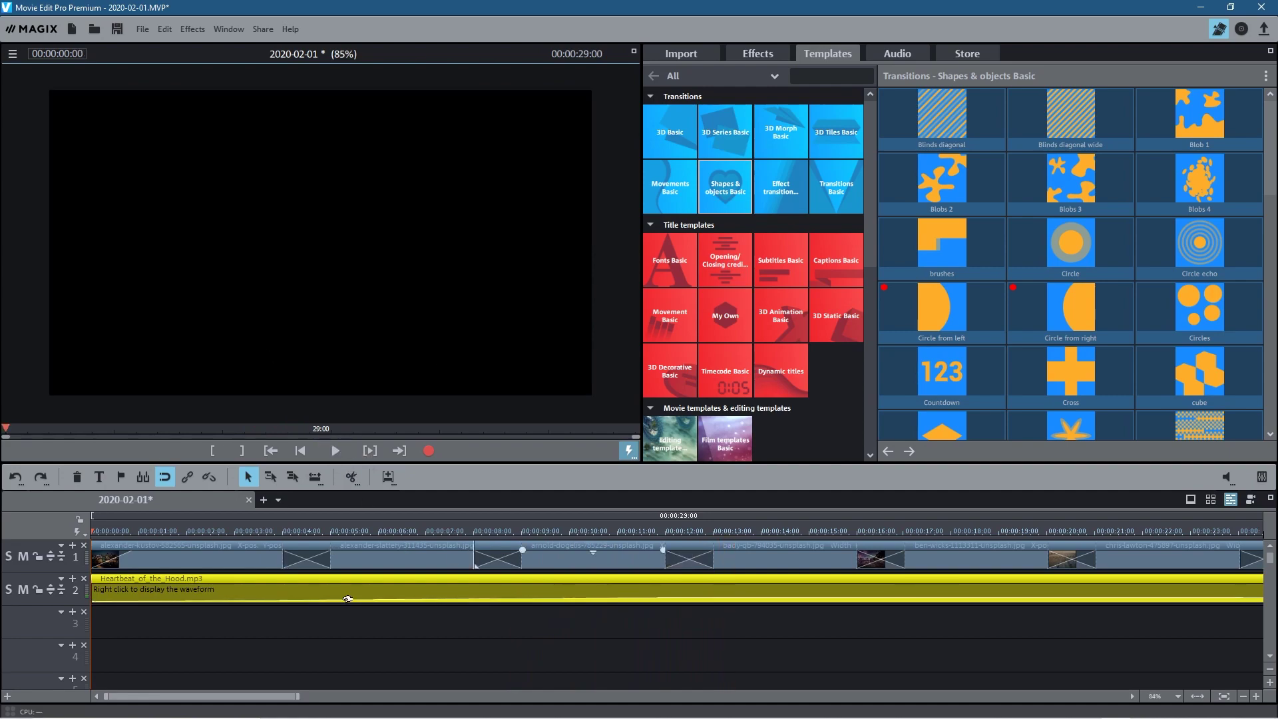
{"action": "left_click", "coordinate": [273, 531]}
{"action": "left_click_drag", "start_coordinate": [289, 530], "coordinate": [559, 510]}
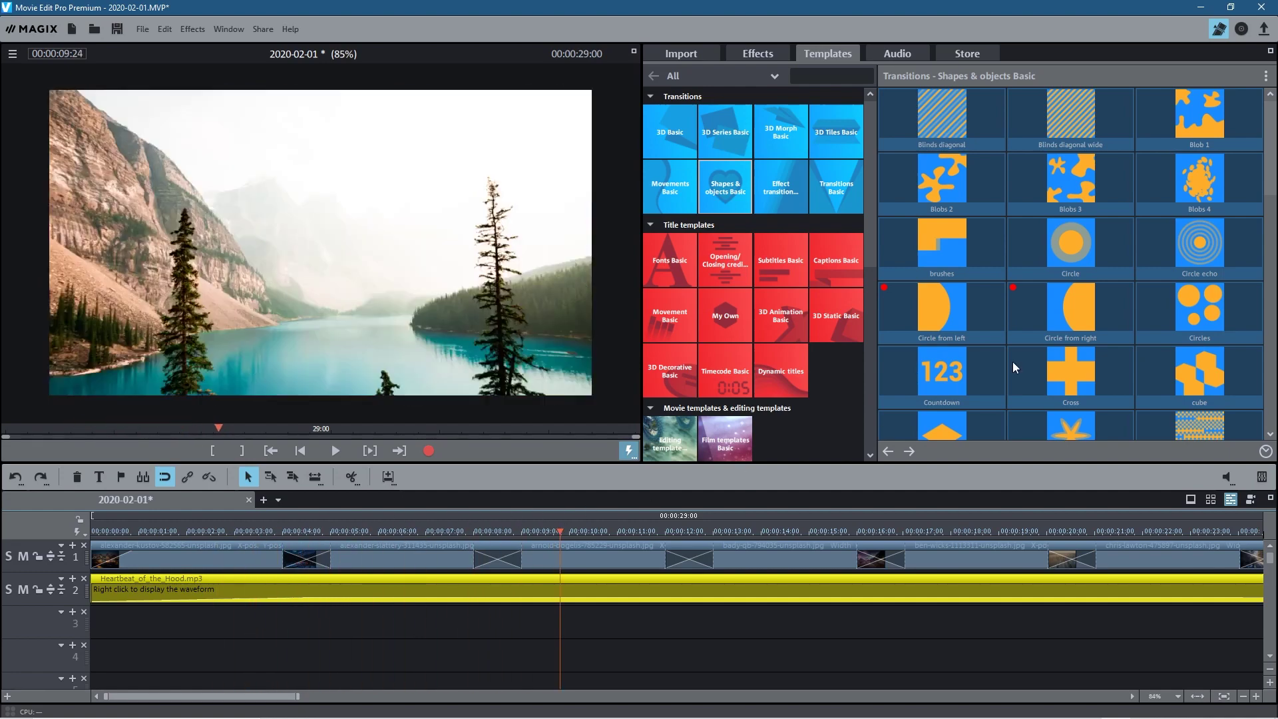
Step: Replace the first image transition with Door from the Transitions Basic templates and play across it to preview the effect
{"action": "mouse_move", "coordinate": [1137, 333]}
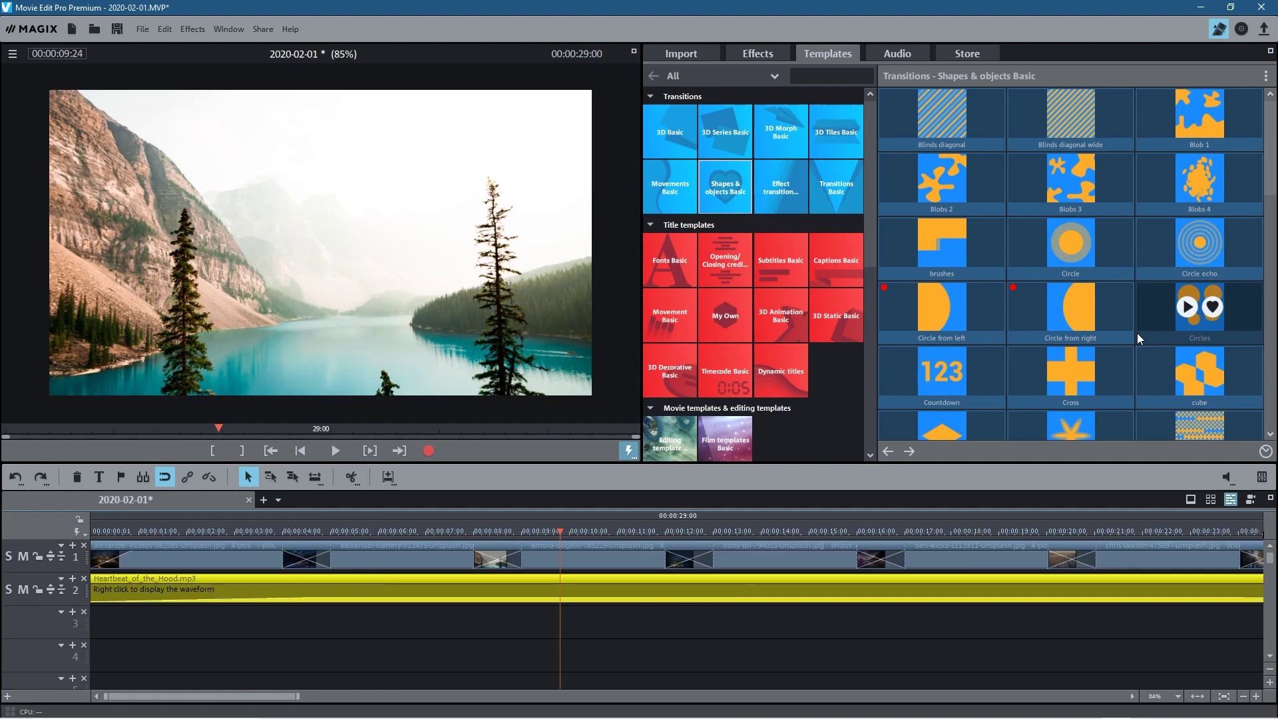
{"action": "left_click", "coordinate": [253, 528]}
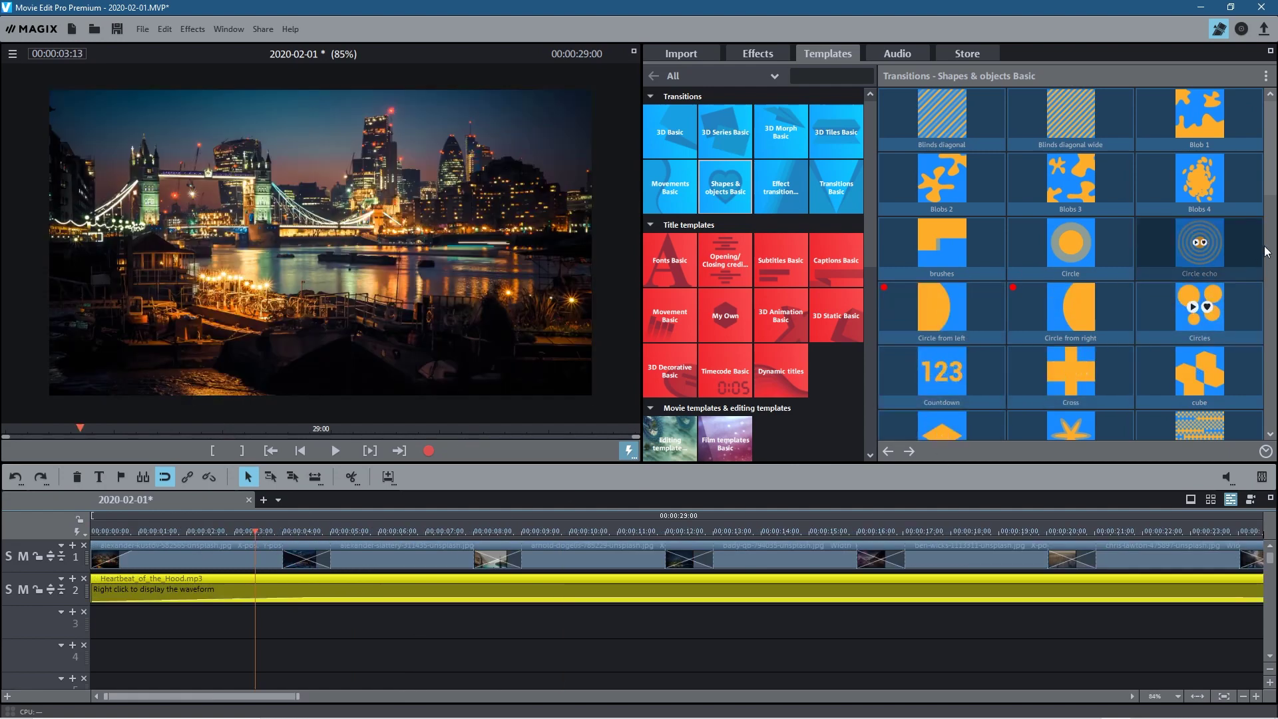
{"action": "scroll", "coordinate": [1257, 299], "scroll_direction": "down", "scroll_amount": 10}
{"action": "scroll", "coordinate": [1256, 412], "scroll_direction": "down", "scroll_amount": 2}
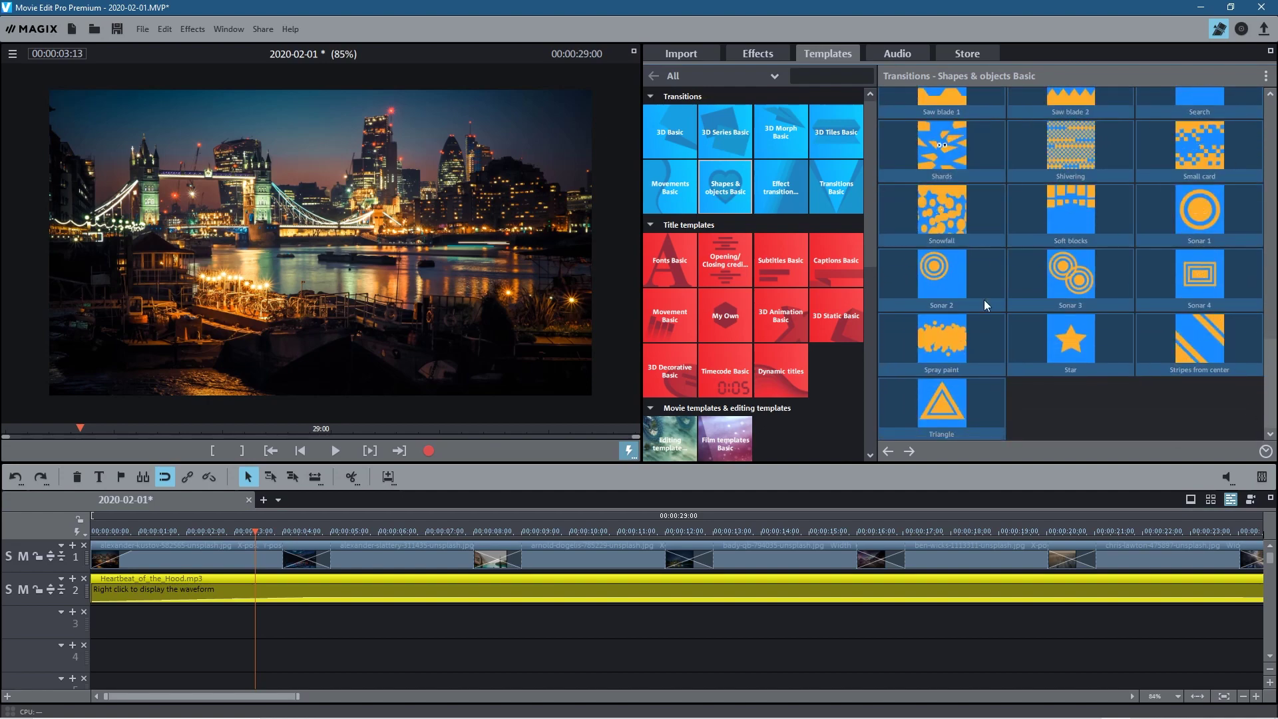
{"action": "left_click", "coordinate": [844, 192]}
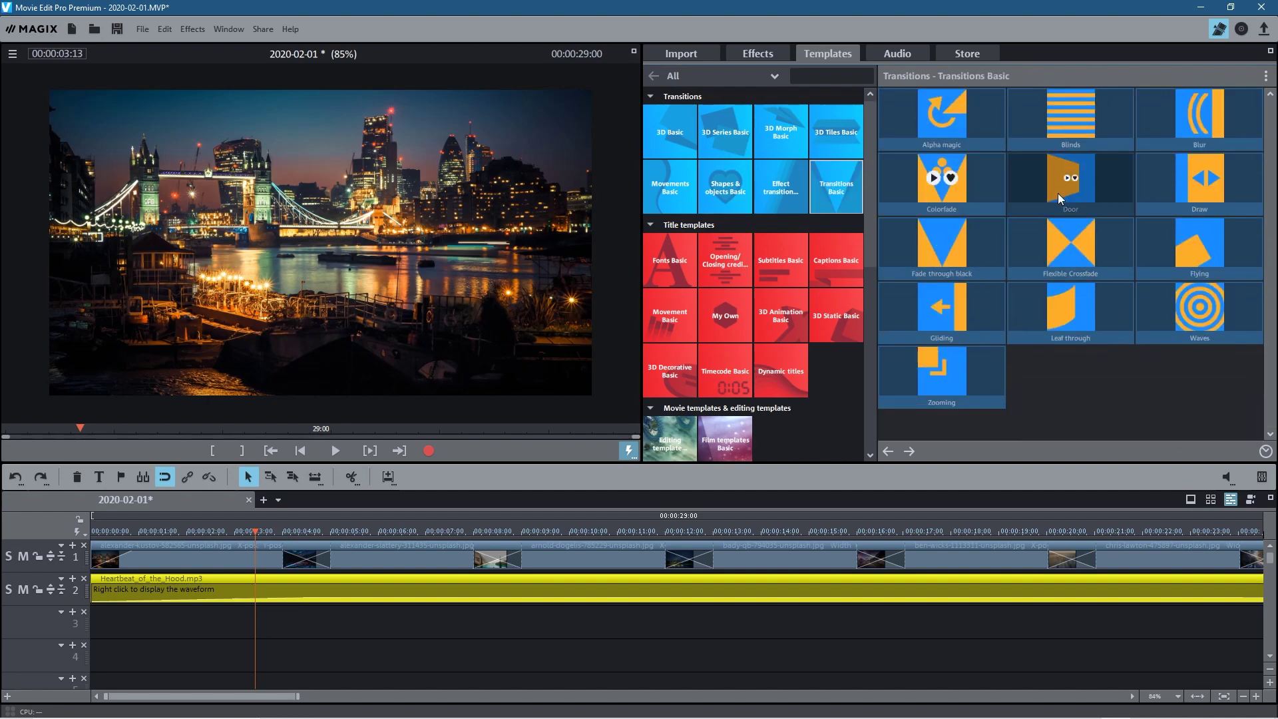
{"action": "left_click_drag", "start_coordinate": [1035, 172], "coordinate": [304, 544]}
{"action": "left_click", "coordinate": [340, 453]}
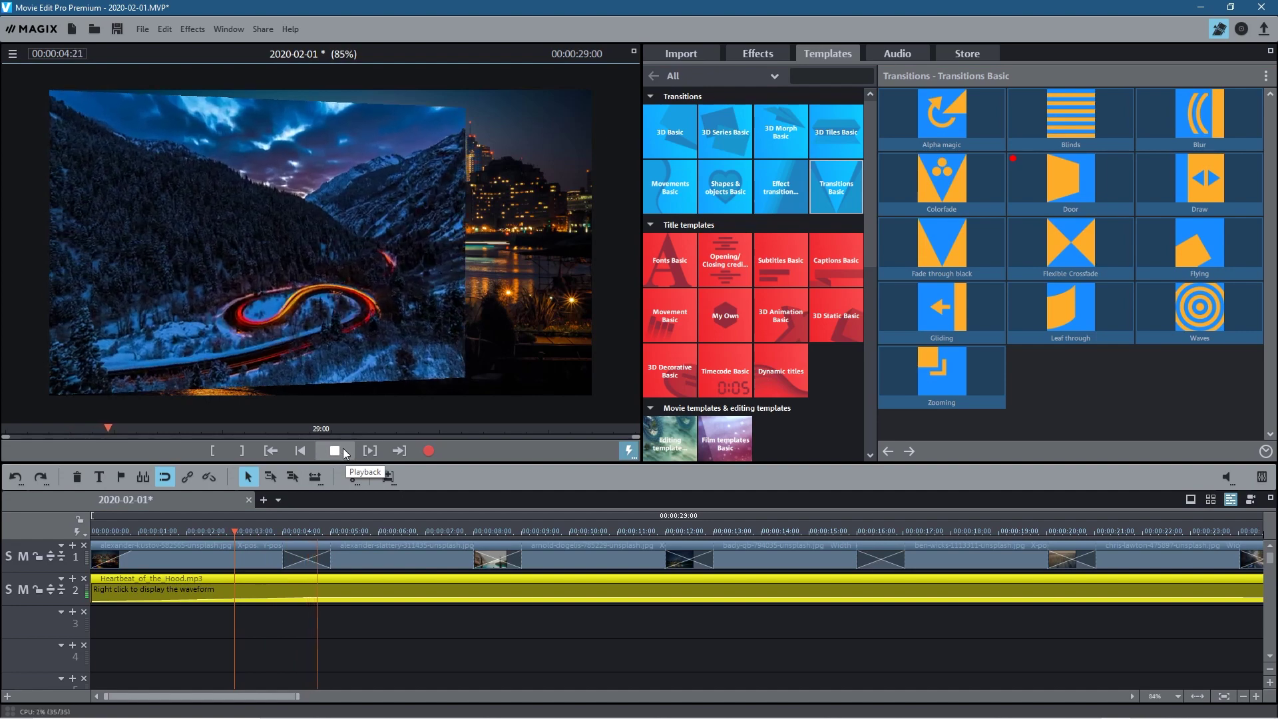
{"action": "left_click", "coordinate": [342, 449]}
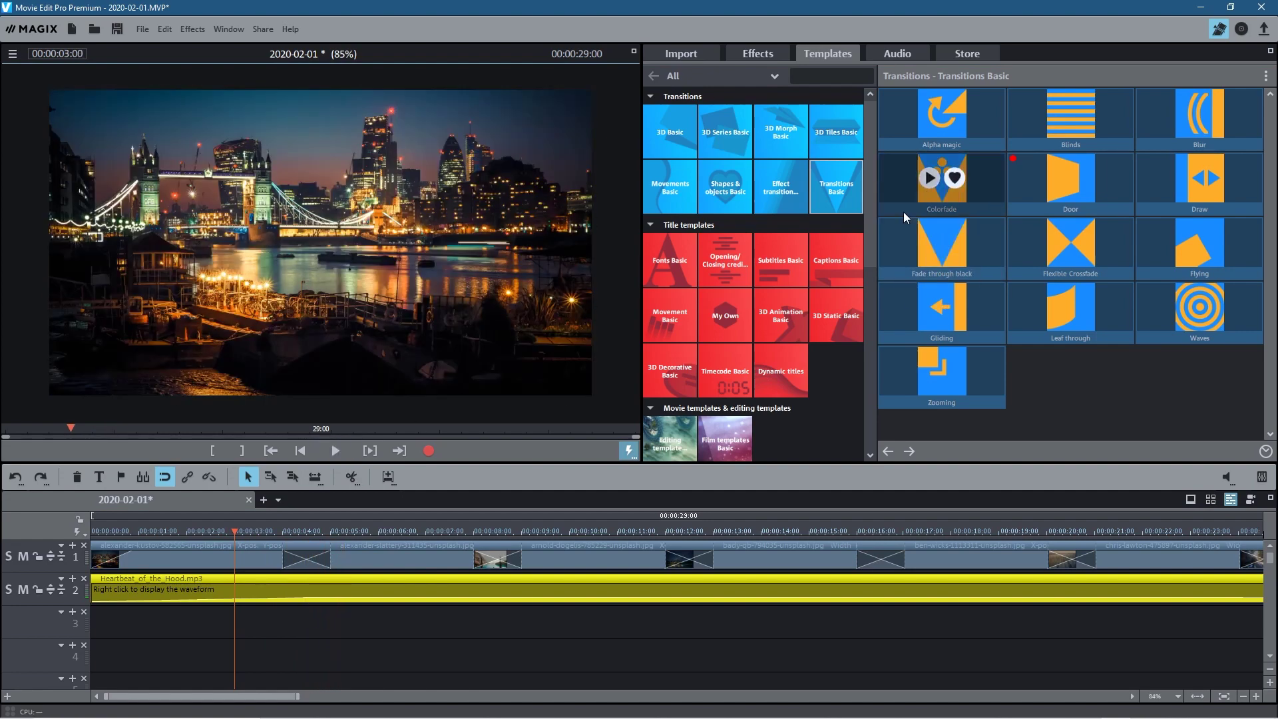
{"action": "left_click", "coordinate": [419, 644]}
{"action": "left_click_drag", "start_coordinate": [285, 532], "coordinate": [176, 532]}
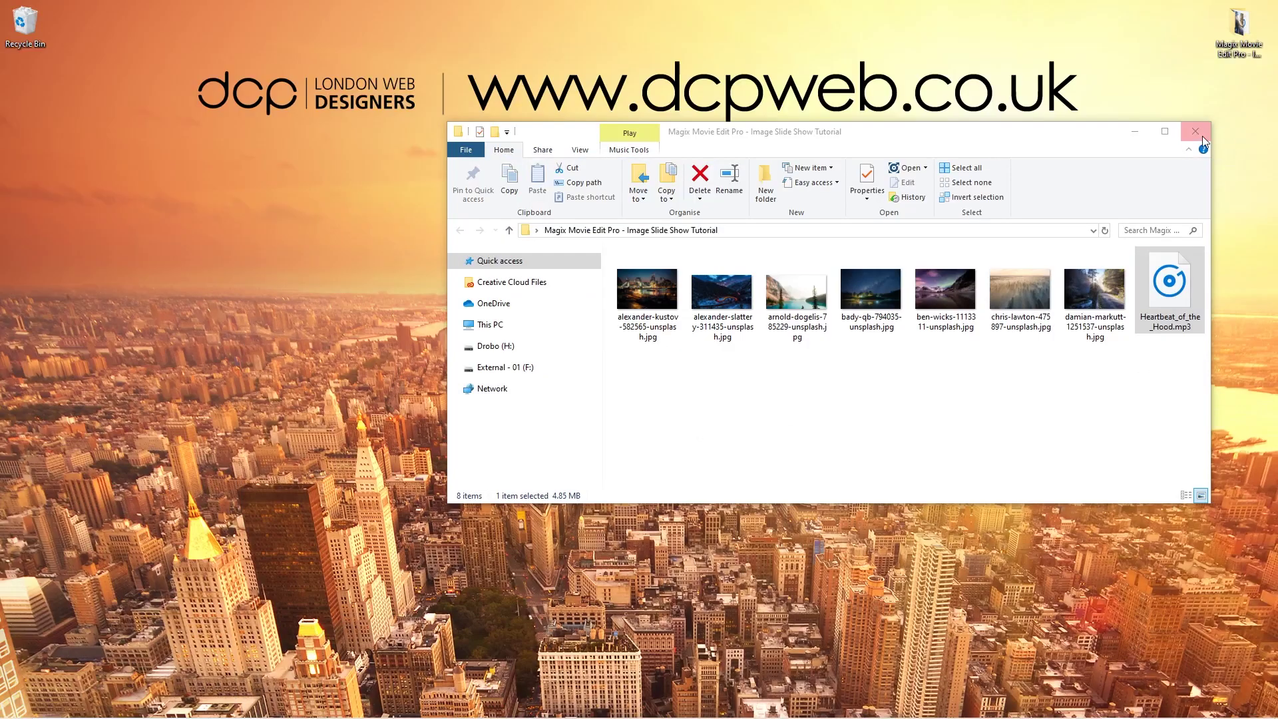
Step: Close the file explorer window and select the slideshow tutorial folder on the desktop
{"action": "left_click", "coordinate": [1200, 134]}
{"action": "left_click", "coordinate": [1239, 33]}
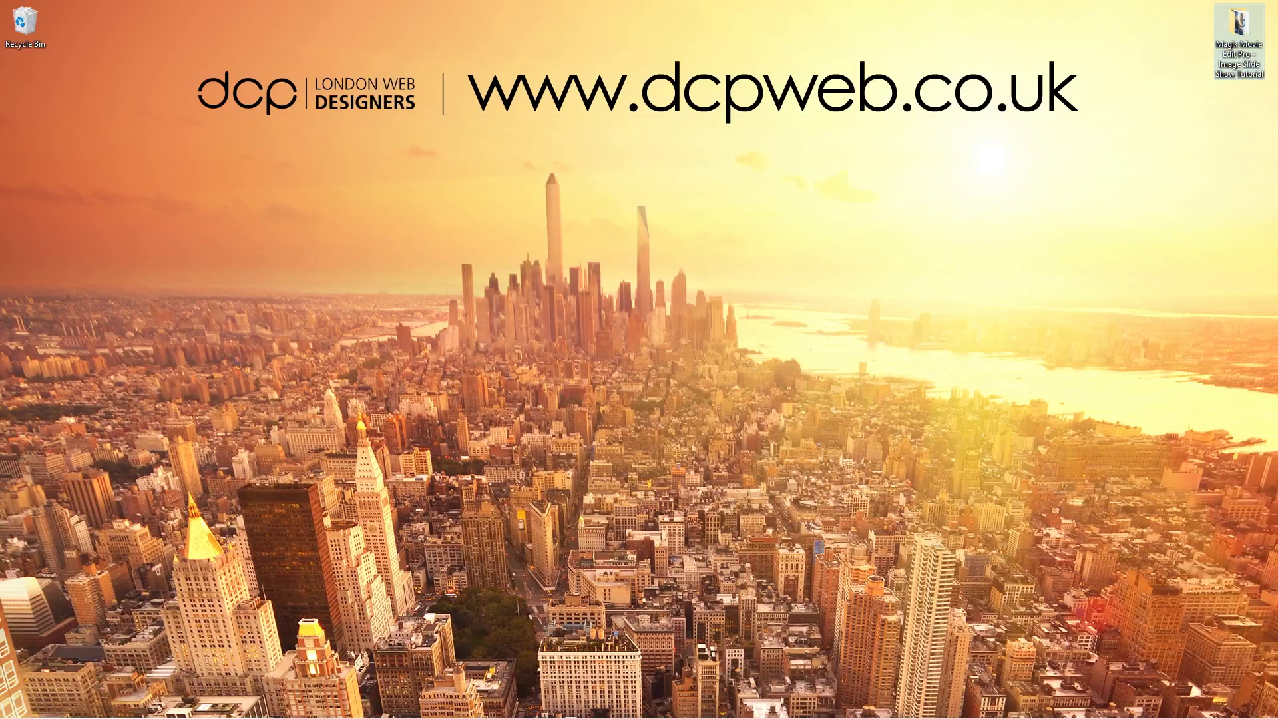